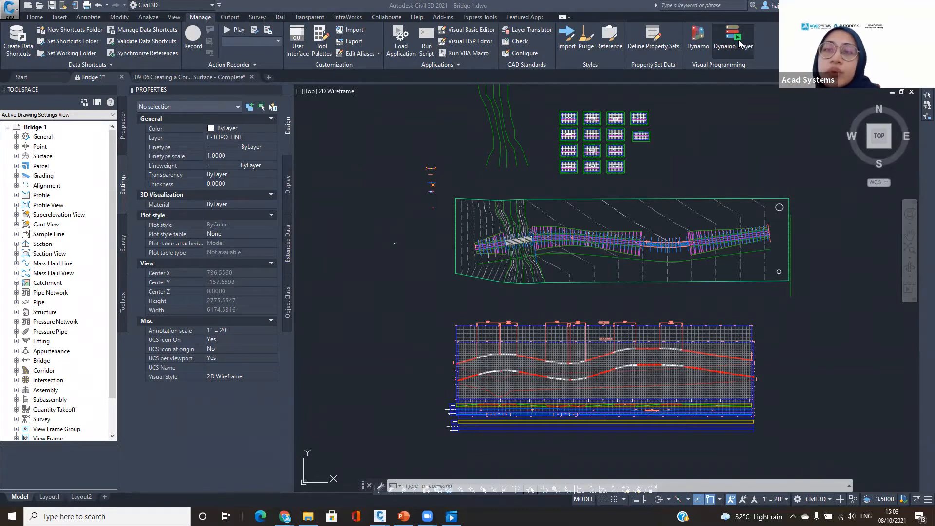
# Launch Dynamo from the Bridge 1 drawing, create a new workspace, and enlarge its window.
pyautogui.click(702, 47)
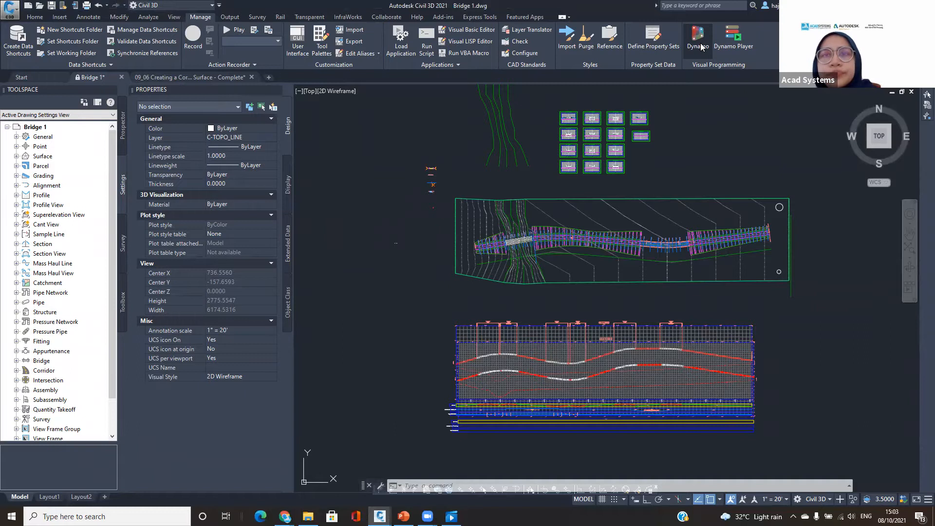
pyautogui.click(702, 48)
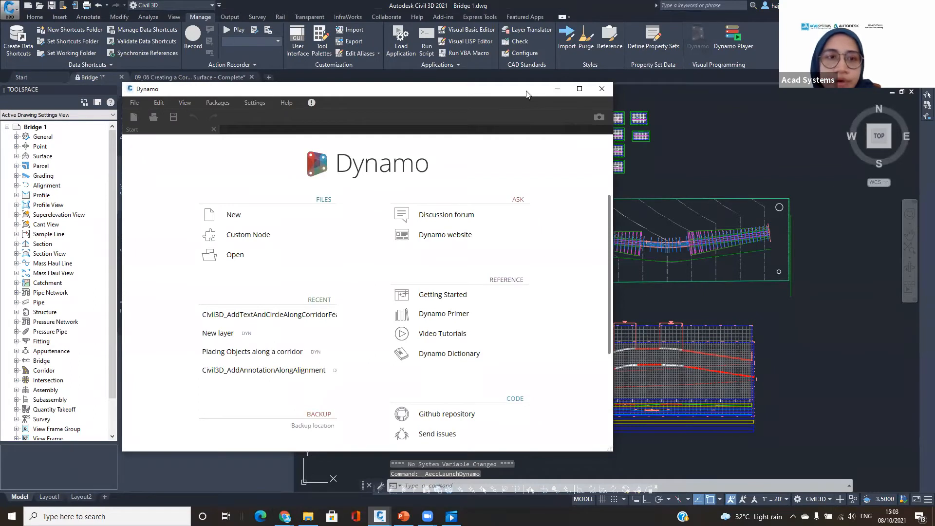
pyautogui.moveTo(526, 94); pyautogui.dragTo(640, 55)
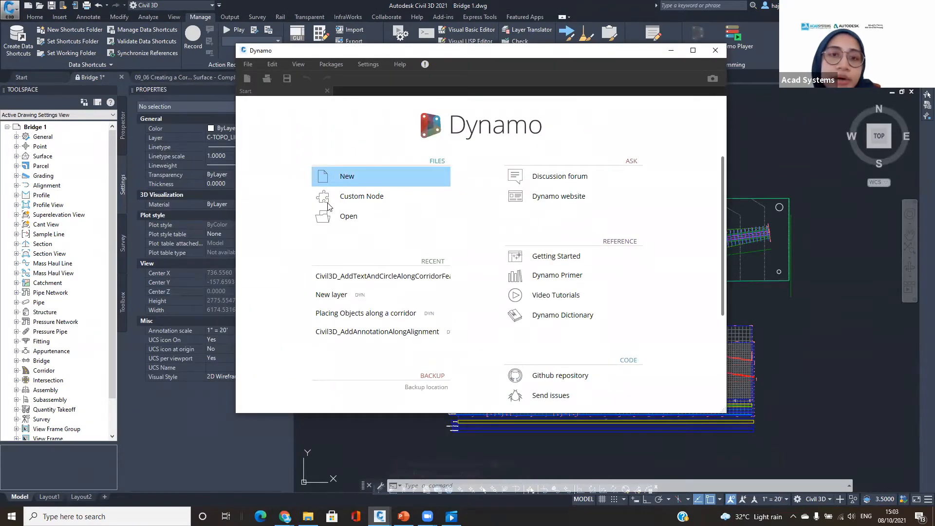
pyautogui.click(357, 176)
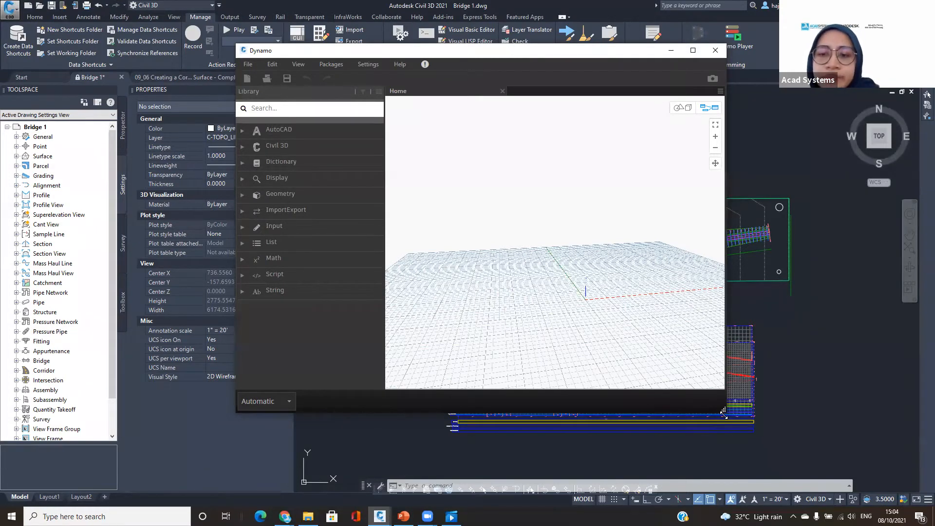
pyautogui.moveTo(724, 411); pyautogui.dragTo(822, 460)
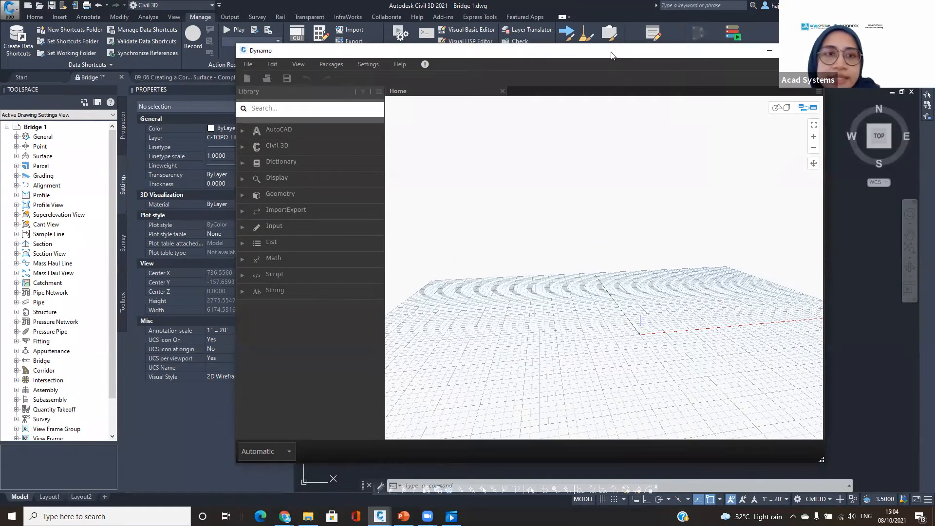
pyautogui.moveTo(584, 51); pyautogui.dragTo(564, 63)
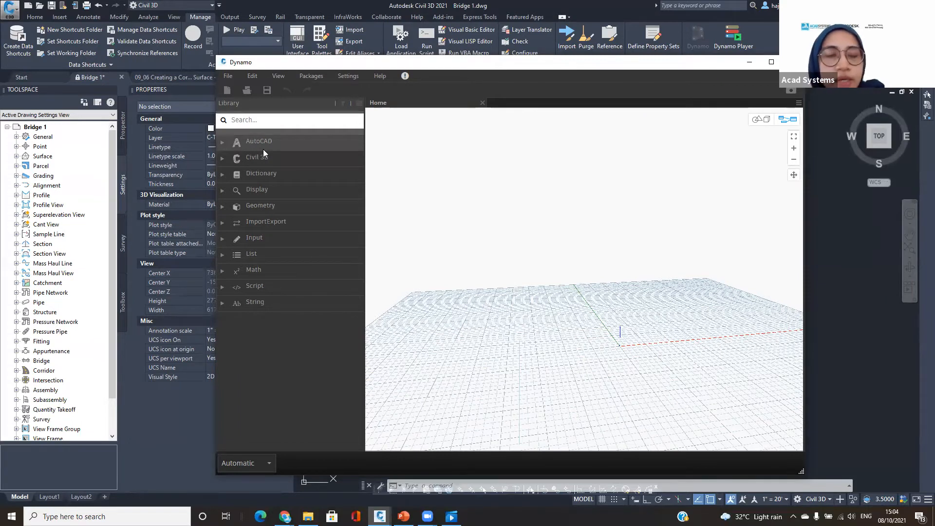
# Add a Document.Current node from the AutoCAD Document nodes and place it in the left part of the canvas.
pyautogui.click(223, 141)
pyautogui.click(223, 220)
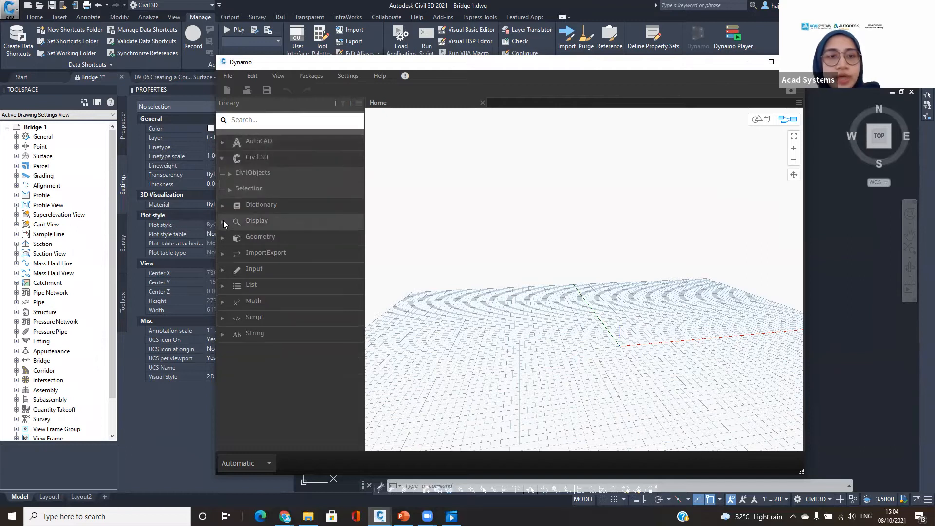
pyautogui.click(225, 146)
pyautogui.click(229, 157)
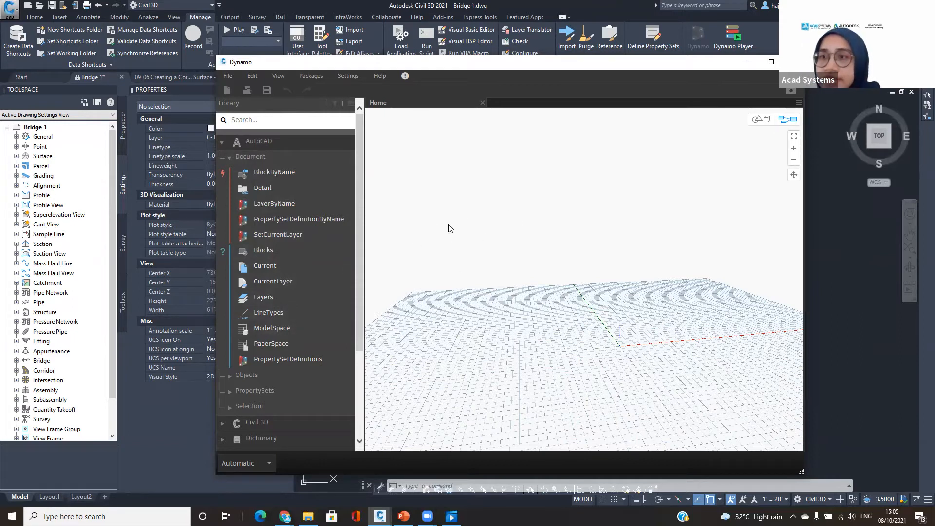
pyautogui.click(321, 122)
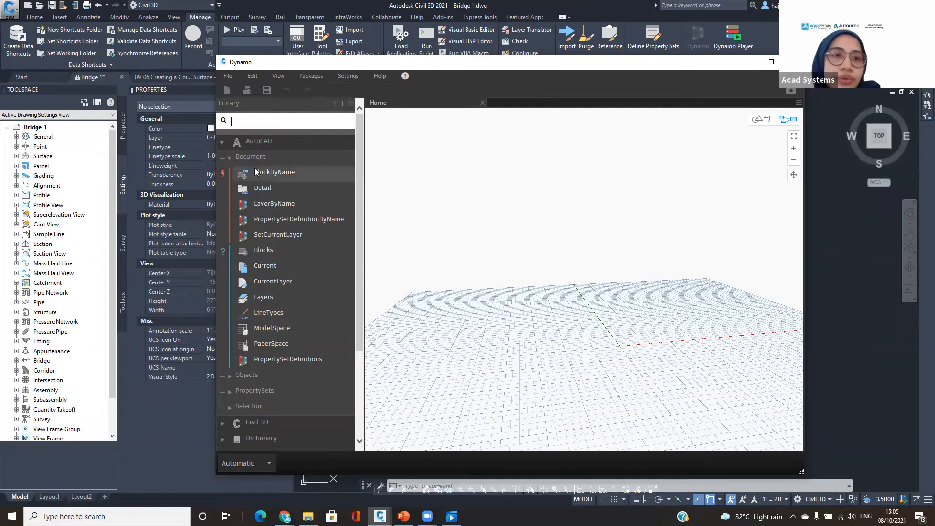
pyautogui.click(269, 266)
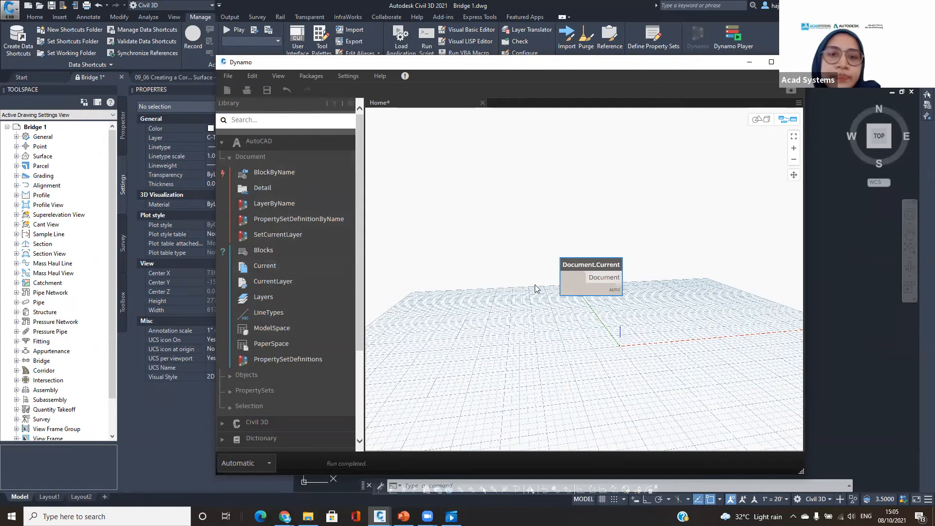
pyautogui.moveTo(563, 263); pyautogui.dragTo(436, 234)
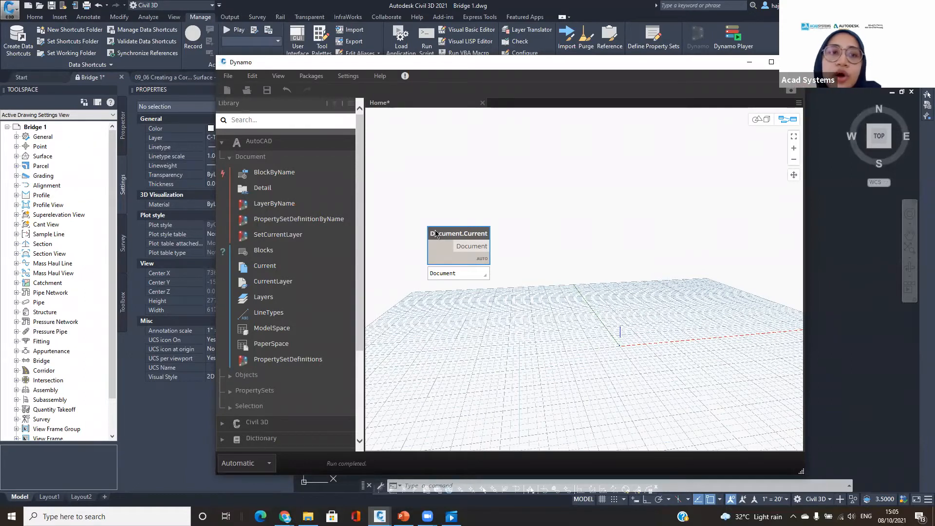
pyautogui.moveTo(436, 233); pyautogui.dragTo(425, 224)
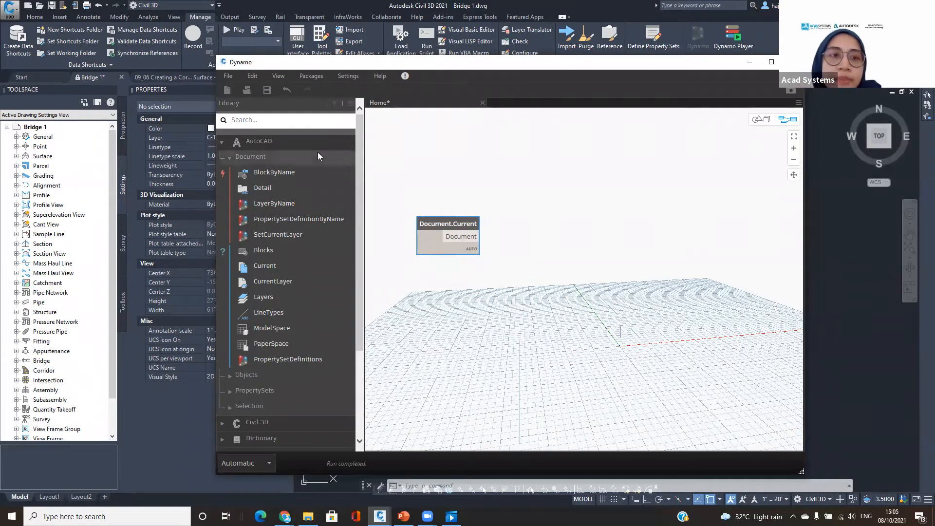
# Add an All Objects on Layer node from the AutoCAD Selection nodes and place it to the right of Document.Current.
pyautogui.click(227, 156)
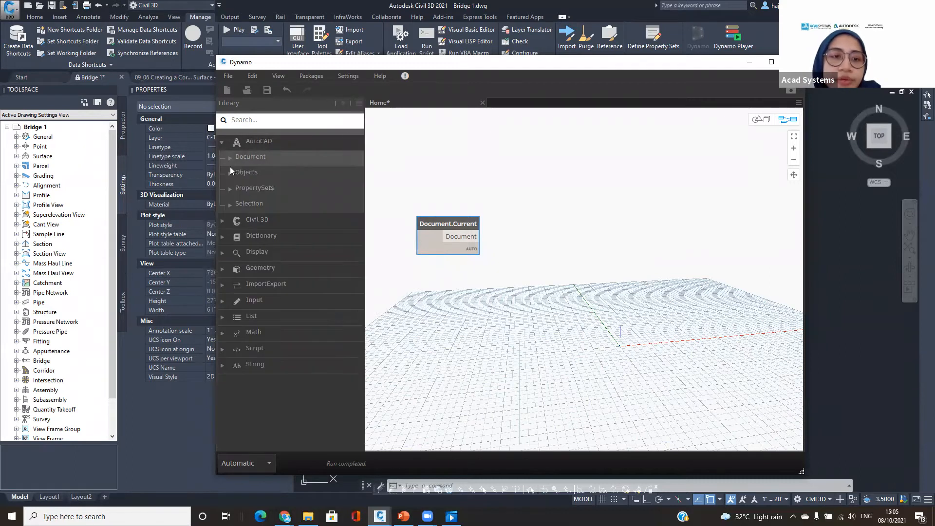
pyautogui.click(229, 203)
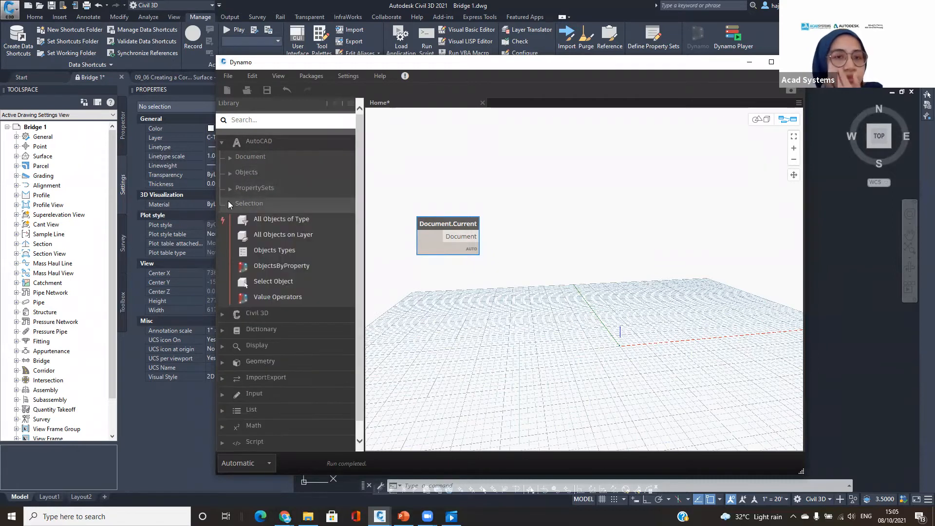
pyautogui.moveTo(266, 235)
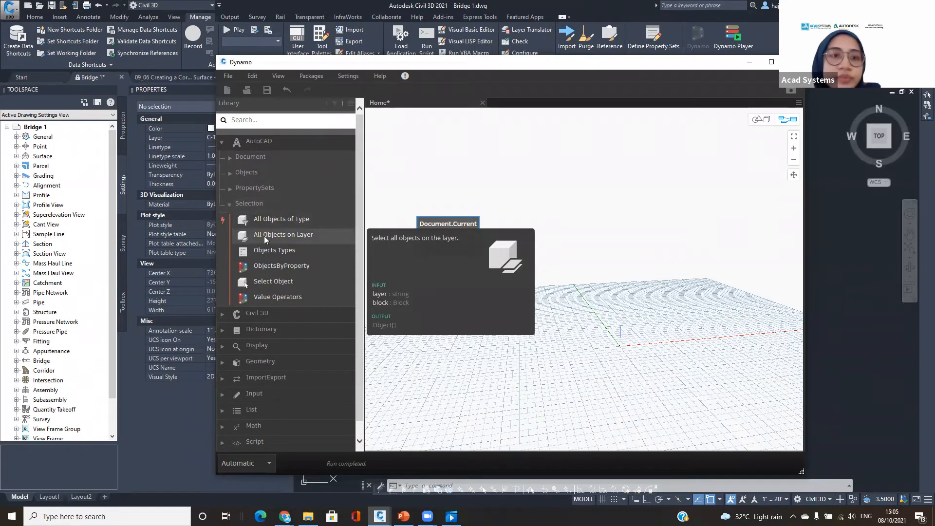
pyautogui.click(266, 236)
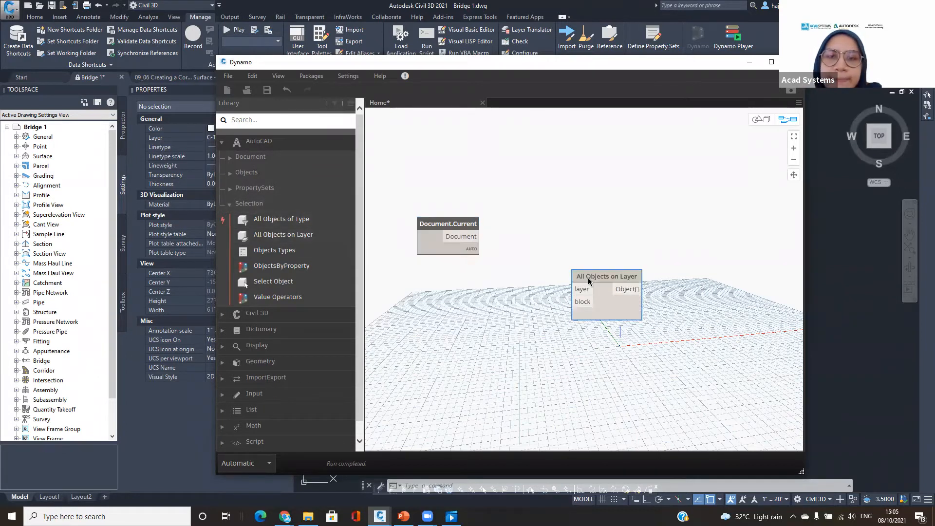
pyautogui.moveTo(579, 270); pyautogui.dragTo(559, 194)
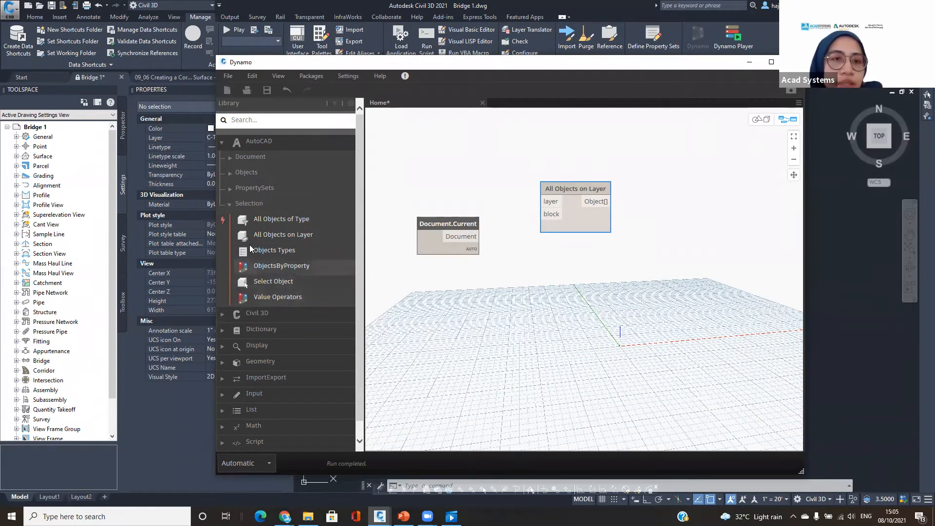
# Add a Document.ModelSpace node and arrange it between Document.Current and All Objects on Layer.
pyautogui.click(228, 159)
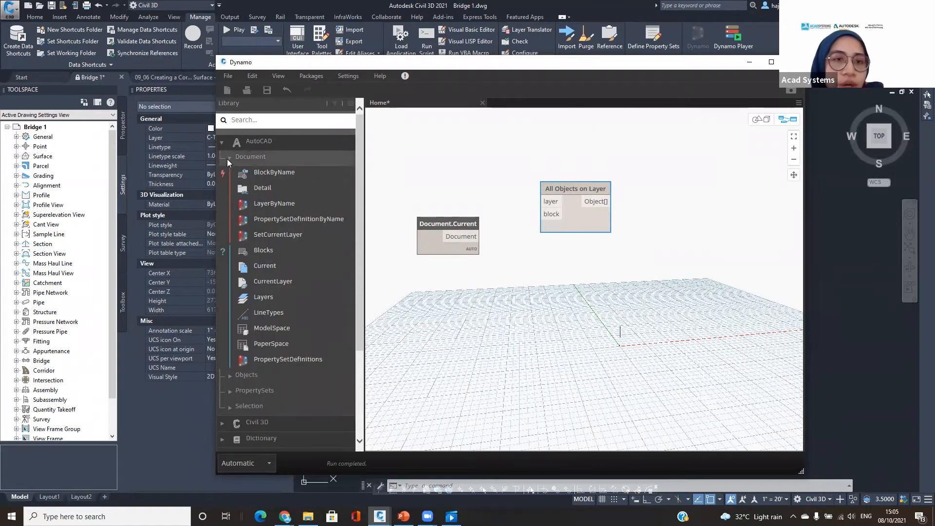
pyautogui.click(268, 327)
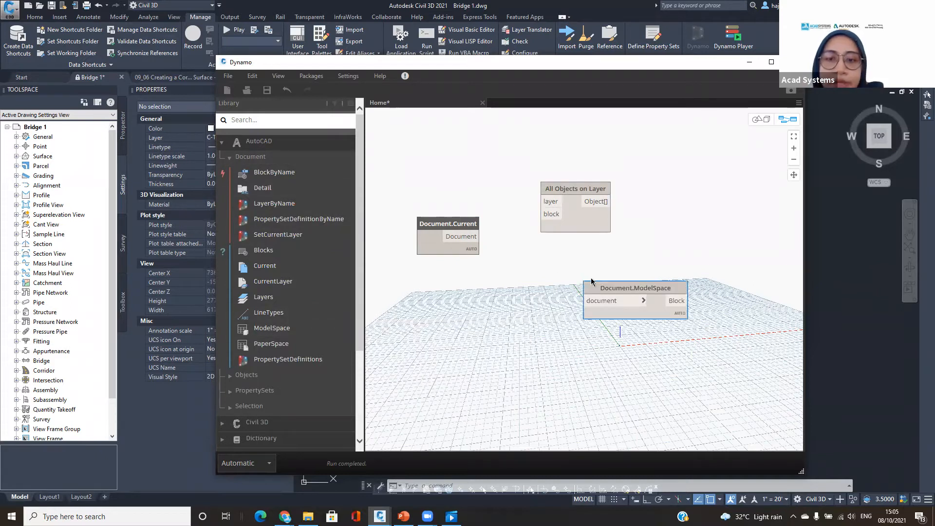
pyautogui.moveTo(589, 287); pyautogui.dragTo(515, 262)
pyautogui.moveTo(573, 189); pyautogui.dragTo(672, 187)
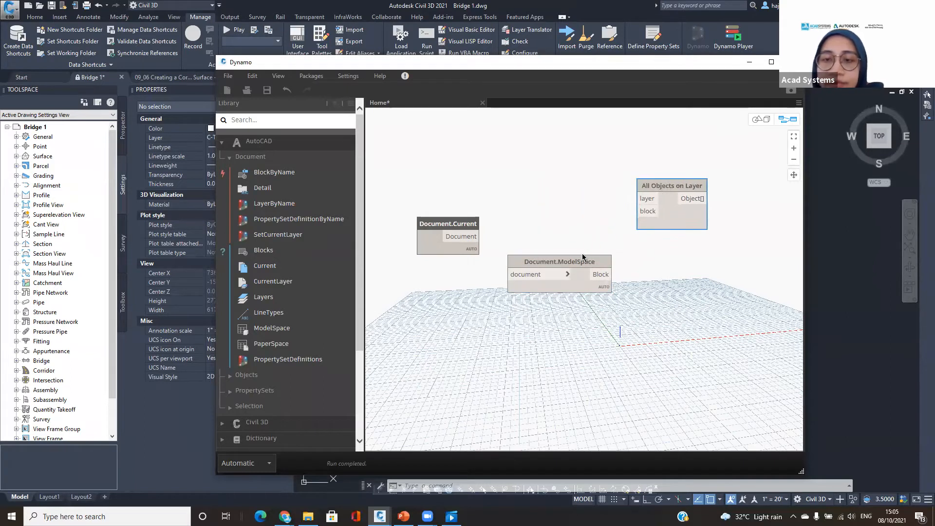
pyautogui.moveTo(575, 263); pyautogui.dragTo(573, 191)
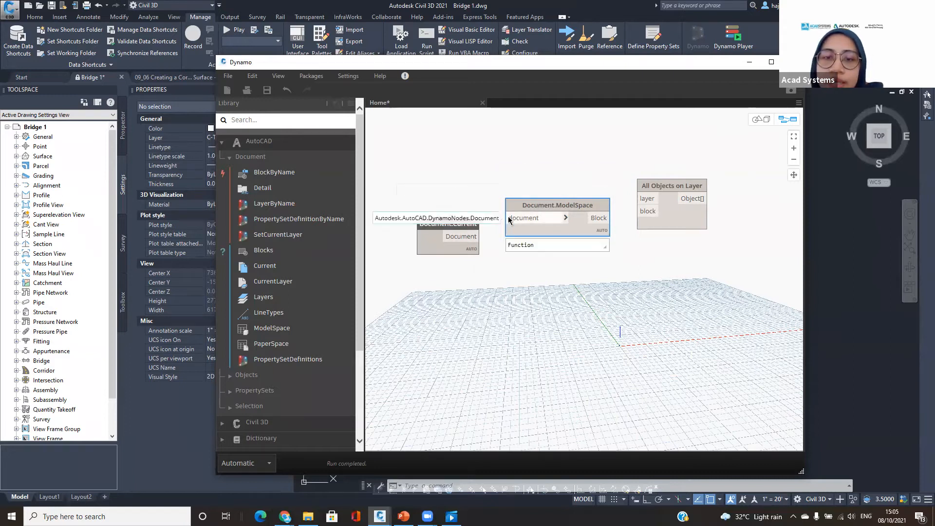
# Connect the Document.Current output to the document input of Document.ModelSpace and set the run mode to Manual.
pyautogui.moveTo(509, 218); pyautogui.dragTo(476, 234)
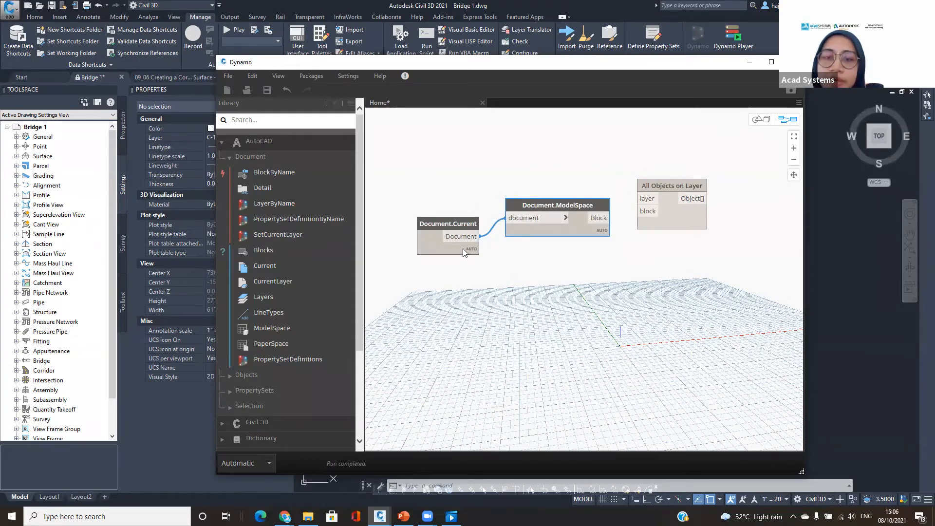
pyautogui.click(268, 466)
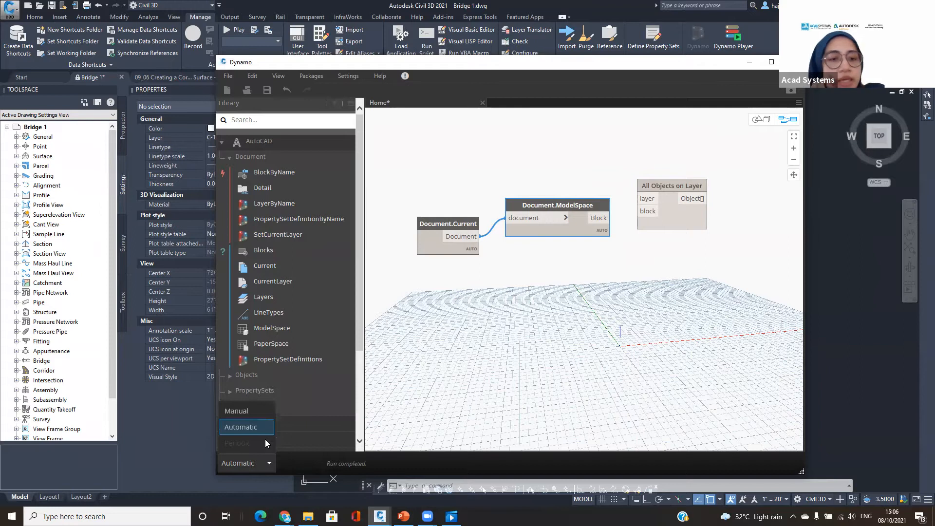
pyautogui.click(255, 412)
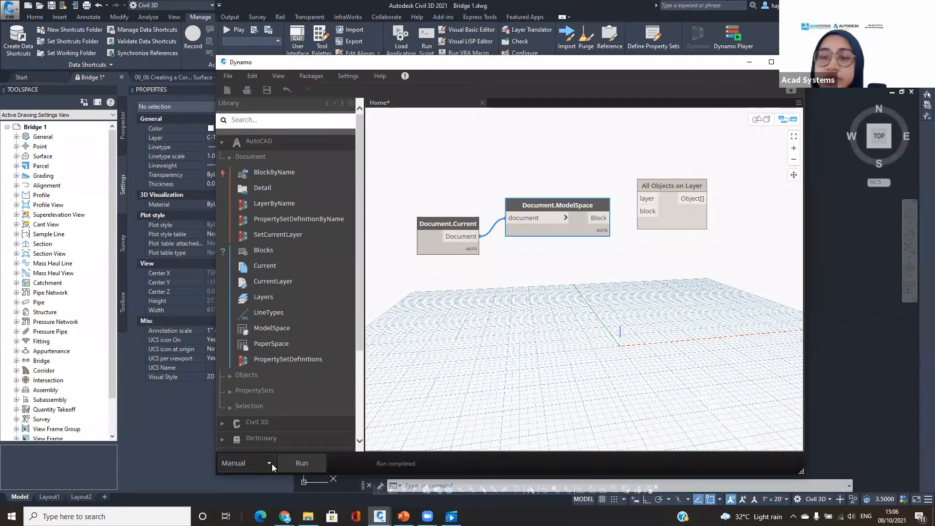
# Rearrange the nodes with Document.ModelSpace above and right of Document.Current and All Objects on Layer at the far right, leaving space below.
pyautogui.moveTo(443, 220); pyautogui.dragTo(416, 228)
pyautogui.moveTo(516, 211); pyautogui.dragTo(486, 193)
pyautogui.click(653, 182)
pyautogui.moveTo(653, 182); pyautogui.dragTo(599, 255)
pyautogui.moveTo(556, 188); pyautogui.dragTo(568, 151)
pyautogui.moveTo(425, 233); pyautogui.dragTo(422, 183)
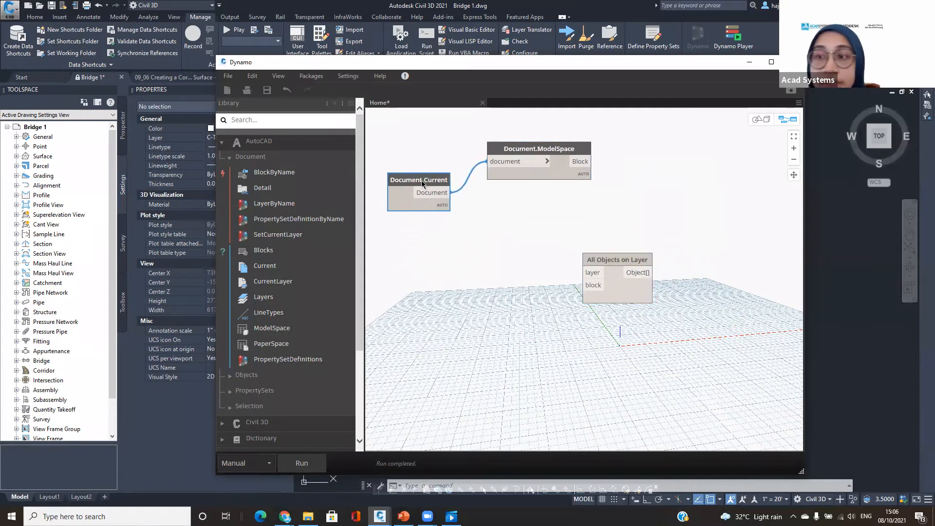
pyautogui.moveTo(538, 149); pyautogui.dragTo(525, 142)
pyautogui.moveTo(602, 256); pyautogui.dragTo(574, 250)
pyautogui.moveTo(442, 187); pyautogui.dragTo(450, 193)
pyautogui.moveTo(580, 250); pyautogui.dragTo(621, 209)
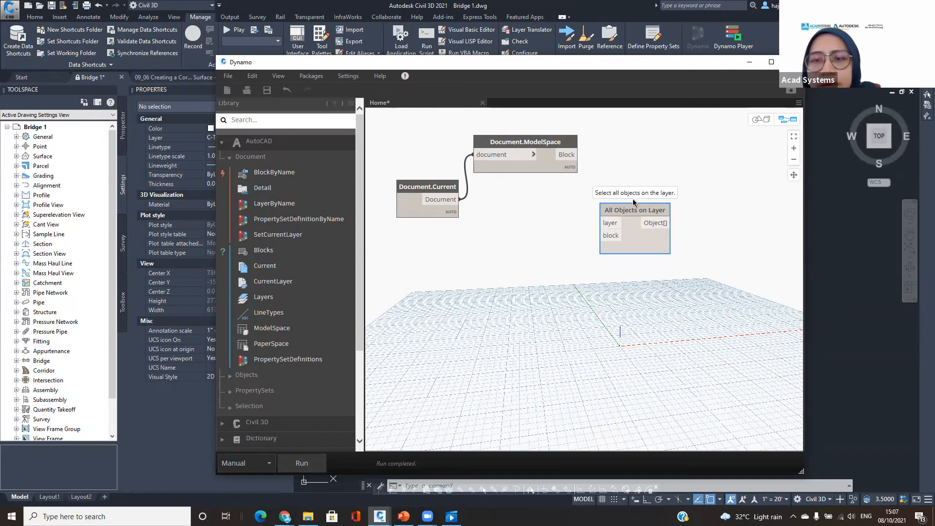
pyautogui.moveTo(616, 213); pyautogui.dragTo(642, 194)
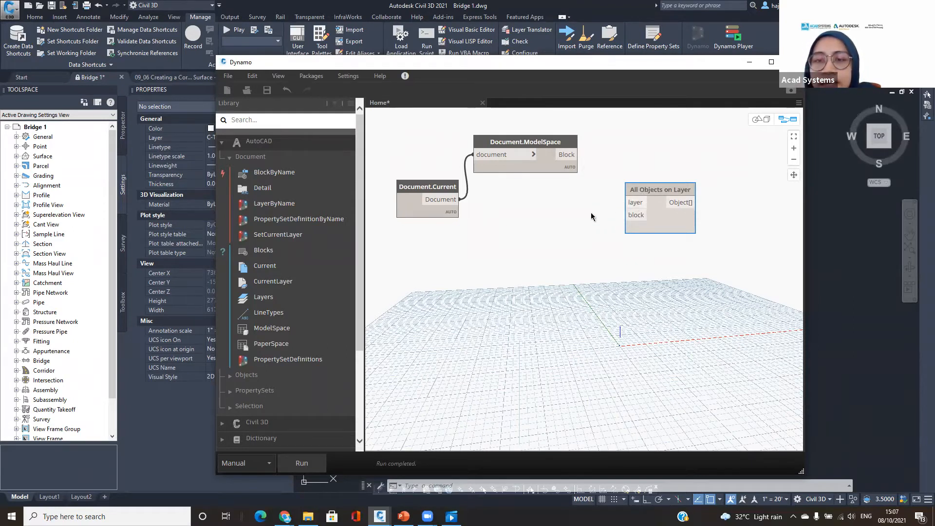
# Add an empty Code Block to the graph and select the feature line at the bridge end in the drawing to check its layer.
pyautogui.doubleClick(540, 225)
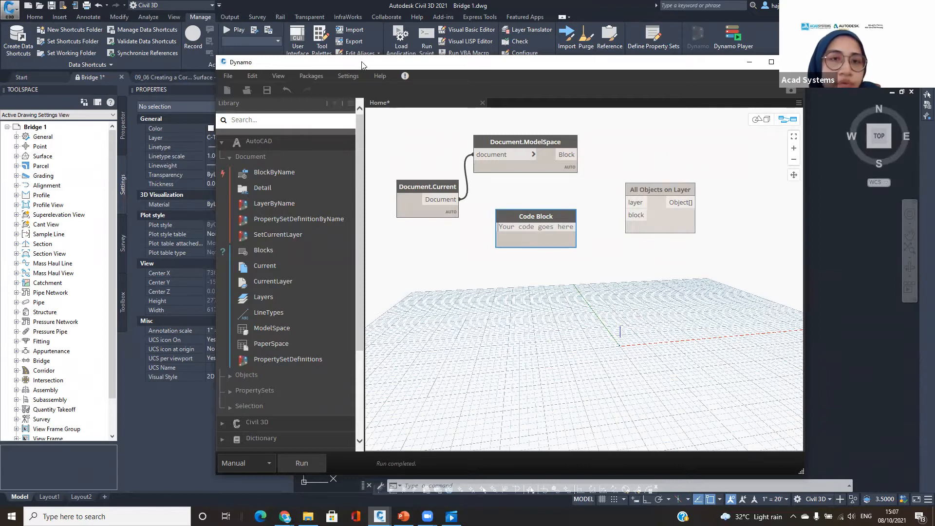
pyautogui.moveTo(362, 61); pyautogui.dragTo(611, 66)
pyautogui.scroll(-2, 369, 204)
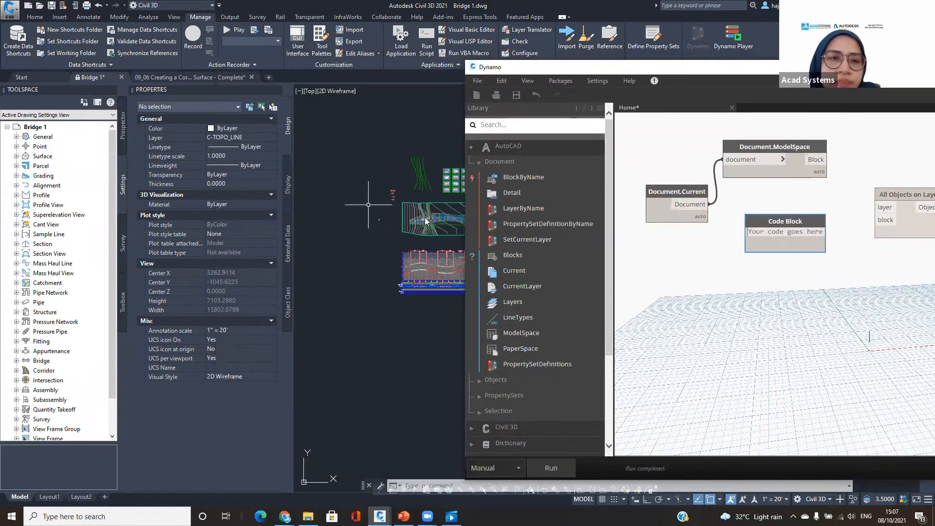
pyautogui.scroll(3, 424, 210)
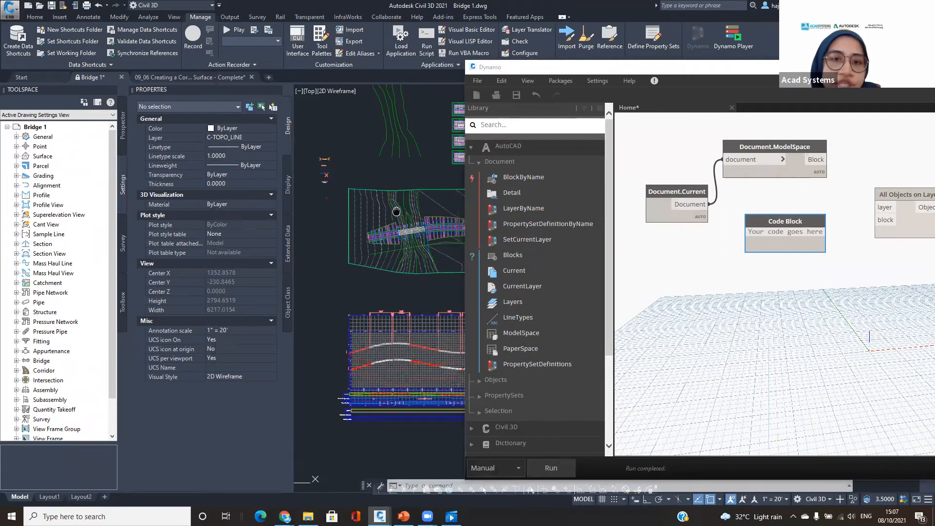
pyautogui.scroll(3, 386, 242)
pyautogui.click(394, 227)
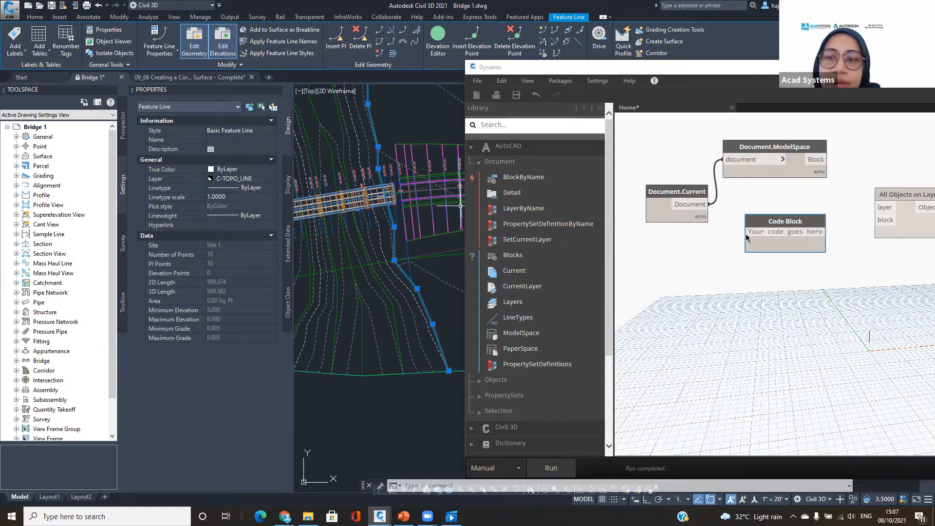
# Move the Code Block below Document.Current and enter the layer name "C-TOPO_LINE" as a string in it.
pyautogui.moveTo(762, 222); pyautogui.dragTo(691, 249)
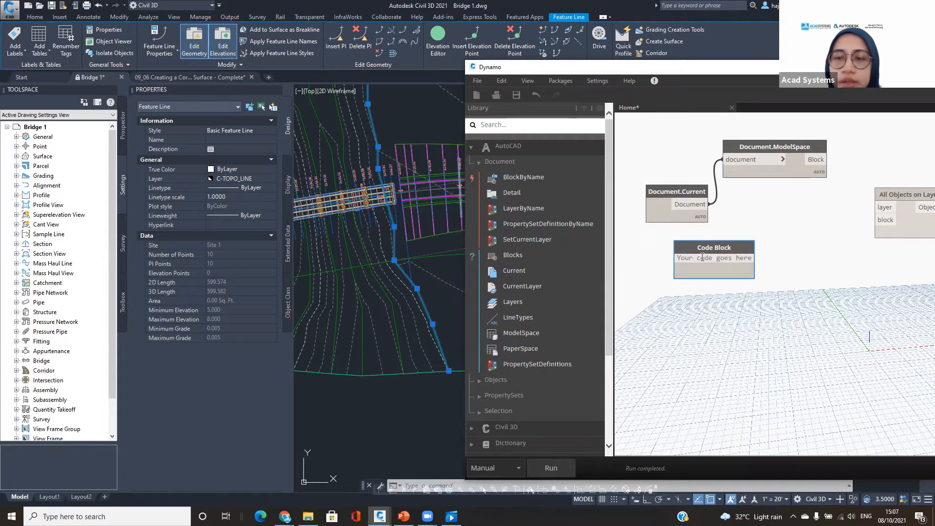
pyautogui.click(702, 257)
pyautogui.write('""')
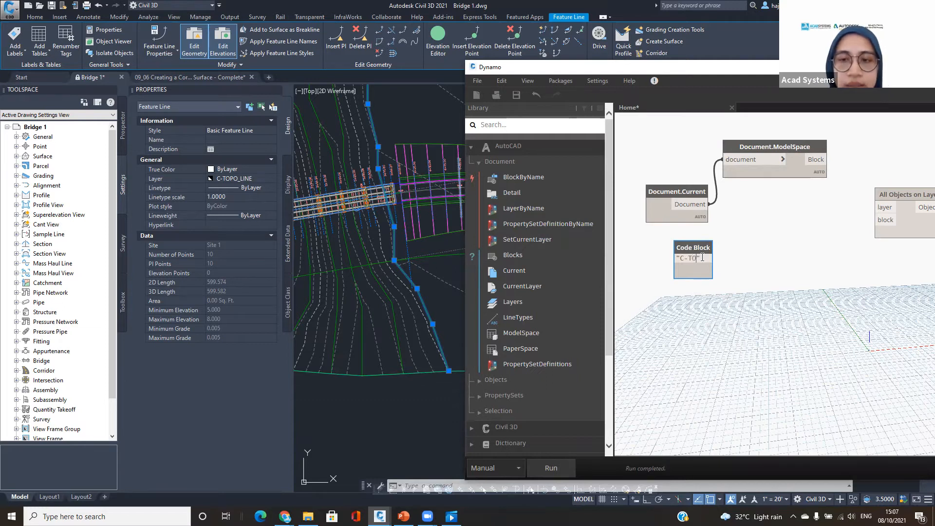
pyautogui.write('C-TOPO_LINE')
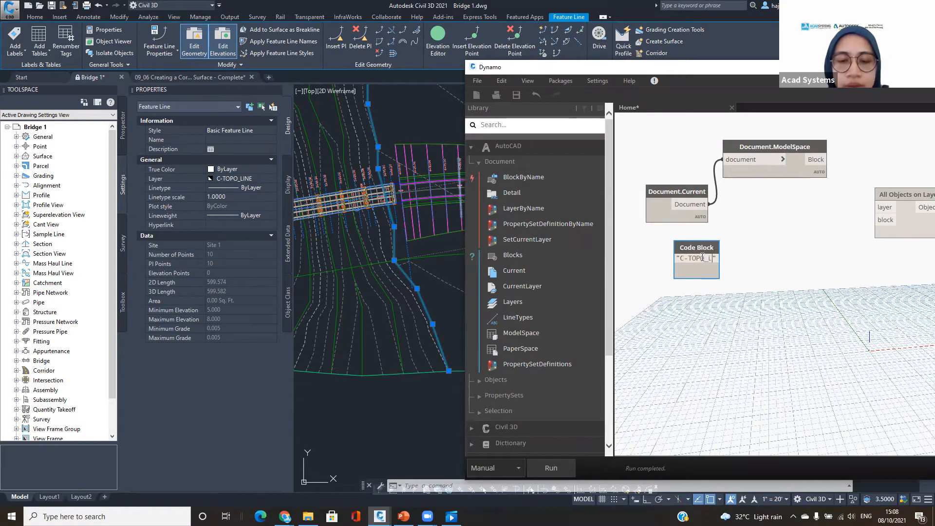
pyautogui.click(755, 263)
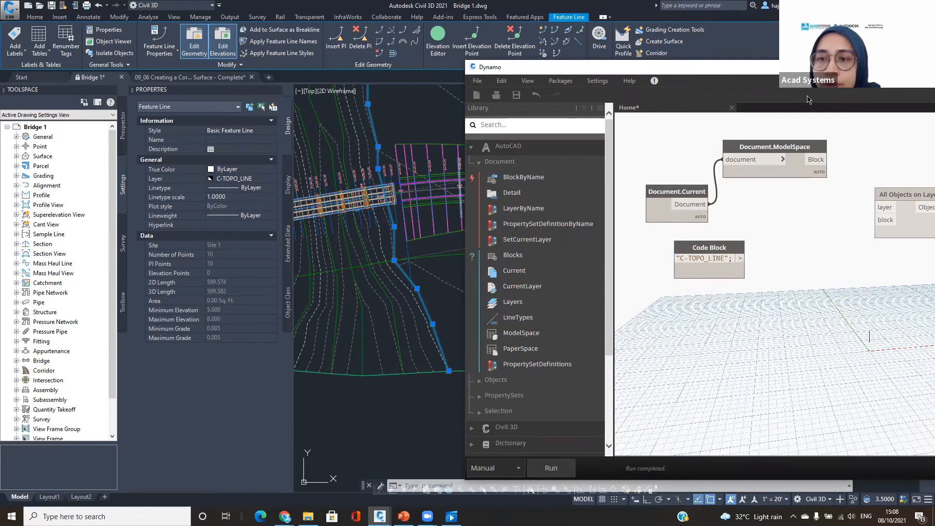
# Connect the "C-TOPO_LINE" Code Block to the layer input and Document.ModelSpace's Block output to the block input of All Objects on Layer.
pyautogui.click(740, 258)
pyautogui.click(880, 208)
pyautogui.moveTo(727, 248); pyautogui.dragTo(772, 308)
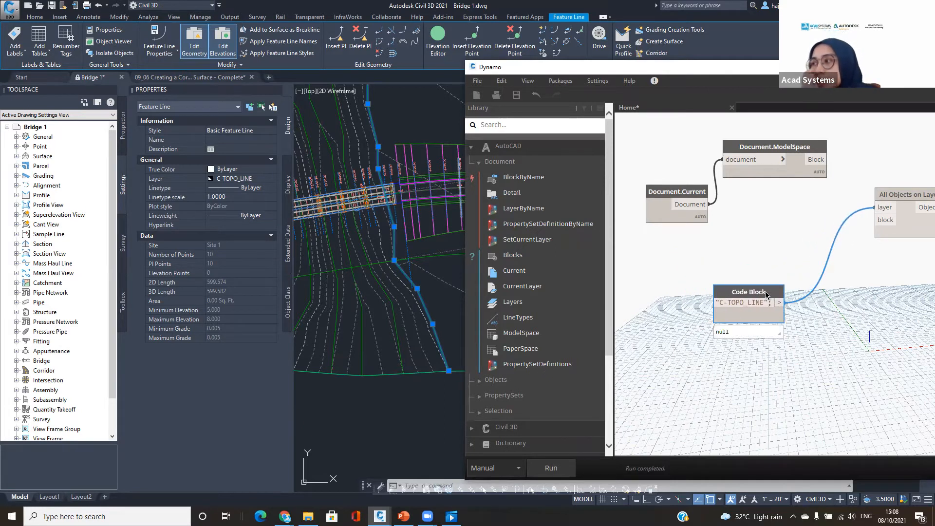
pyautogui.click(881, 224)
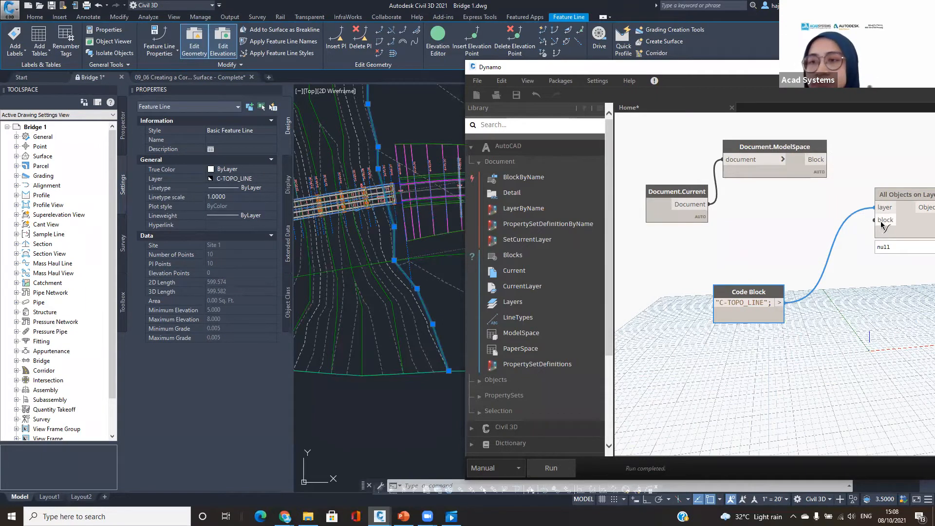
pyautogui.click(828, 159)
# Tidy the graph by moving Document.Current slightly up and All Objects on Layer closer to Document.ModelSpace.
pyautogui.moveTo(891, 194); pyautogui.dragTo(879, 158)
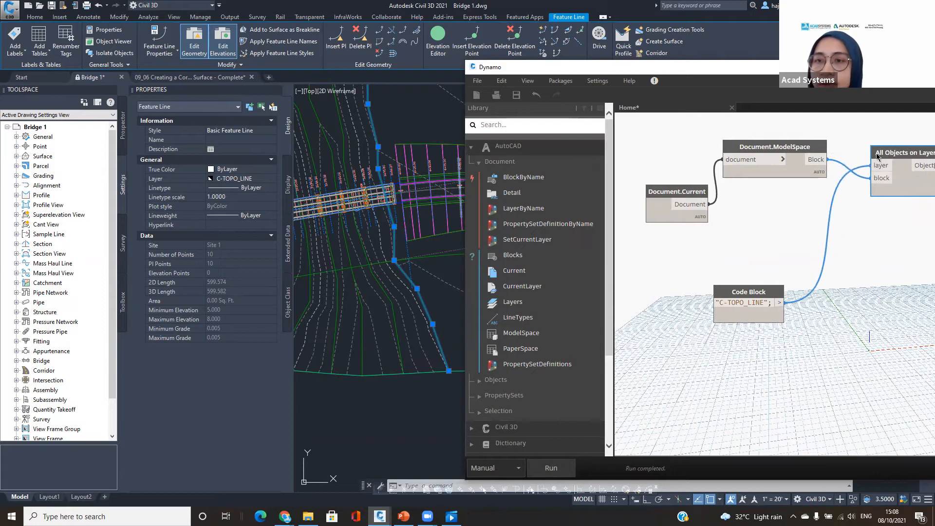
pyautogui.moveTo(692, 193); pyautogui.dragTo(679, 170)
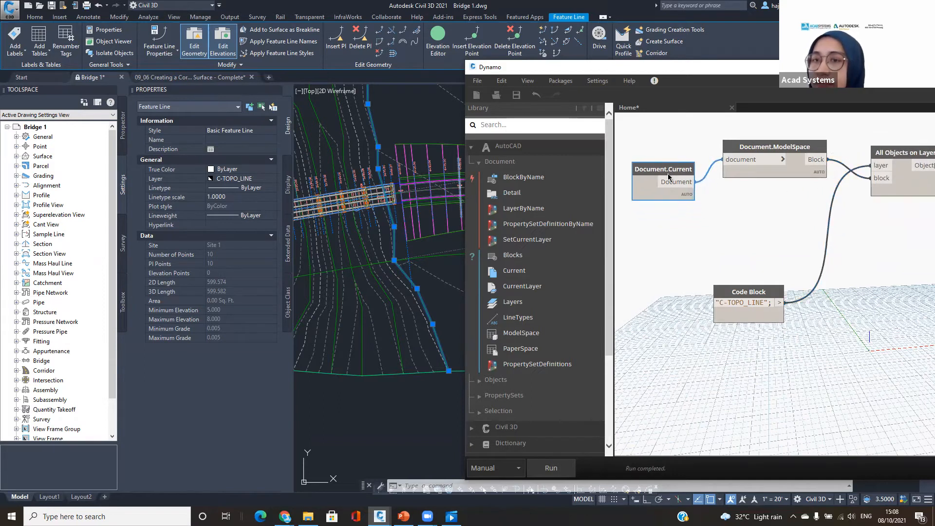
pyautogui.moveTo(775, 176)
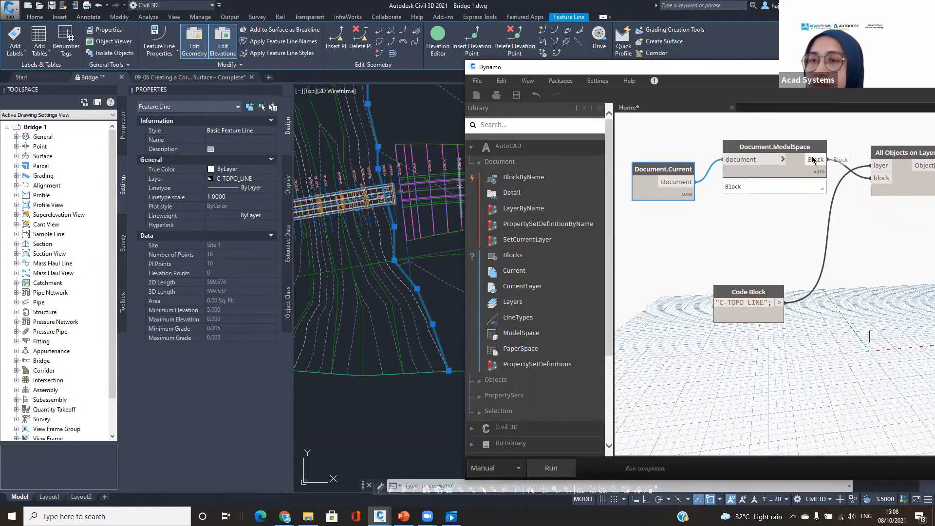
pyautogui.click(883, 156)
pyautogui.moveTo(884, 155); pyautogui.dragTo(870, 170)
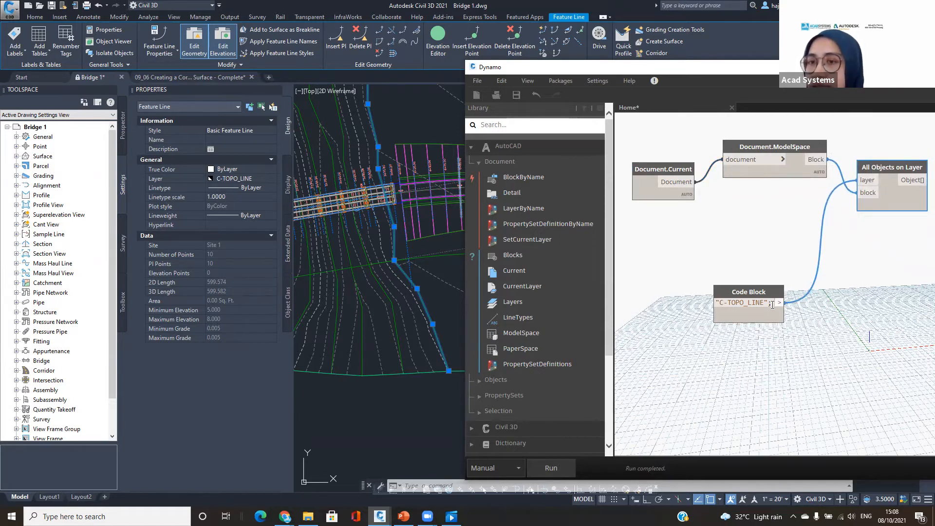
# Browse the AutoCAD node library's Document, Objects, PropertySets and Selection categories for a node that sets an object's layer.
pyautogui.scroll(-2, 847, 250)
pyautogui.moveTo(847, 249); pyautogui.dragTo(743, 266, button='middle')
pyautogui.moveTo(744, 189)
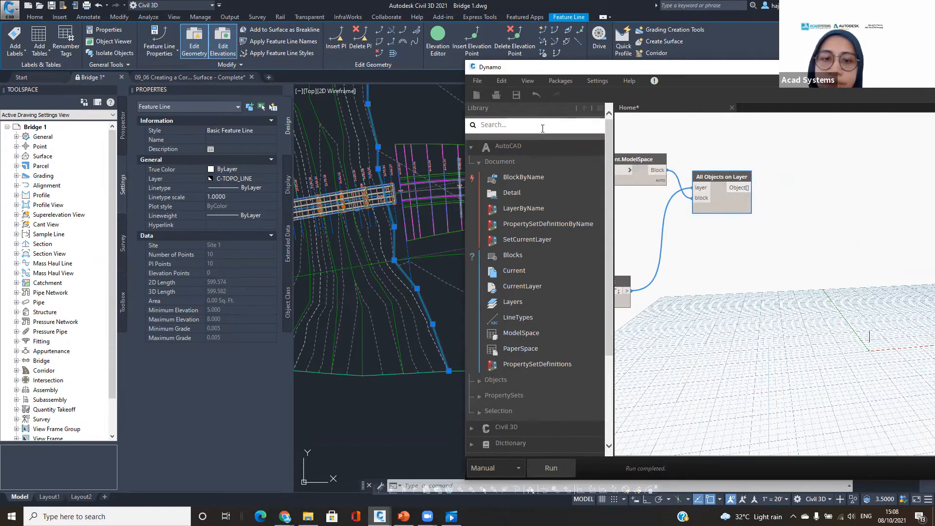
pyautogui.click(478, 161)
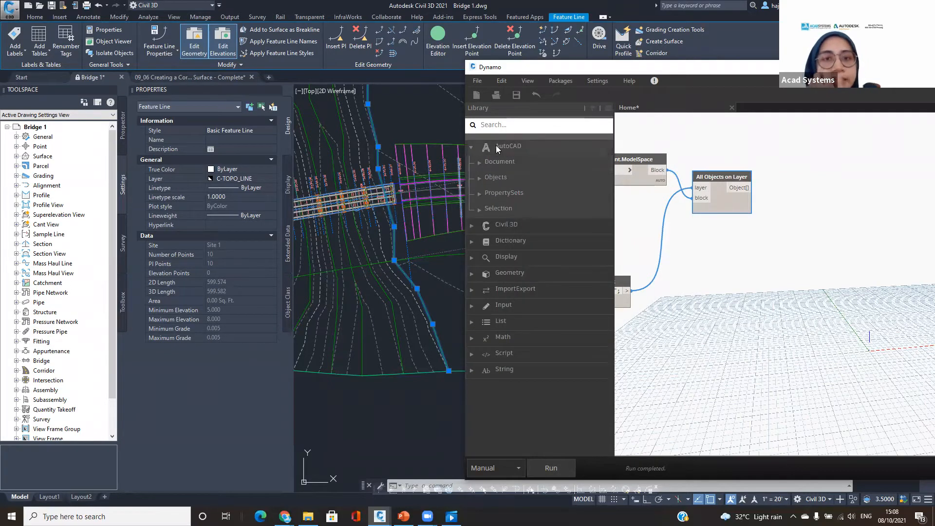
pyautogui.click(479, 178)
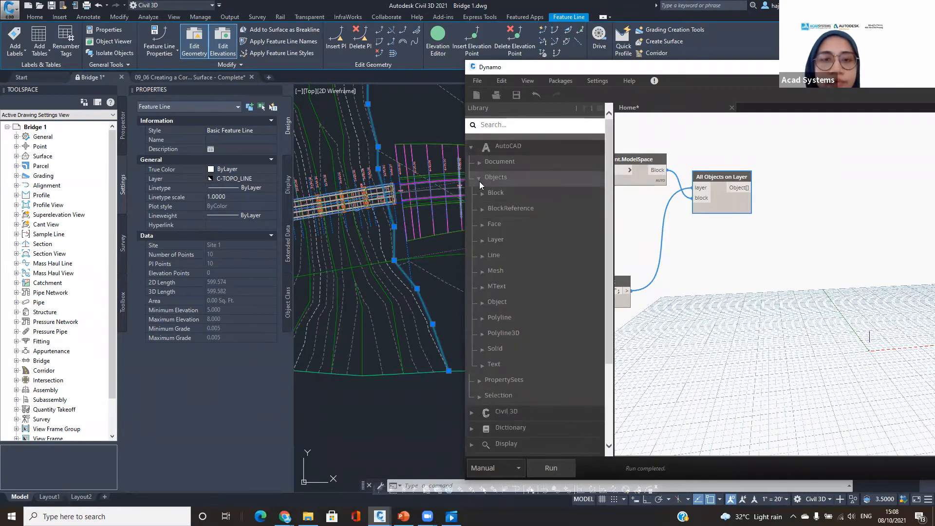
pyautogui.click(479, 182)
pyautogui.click(479, 194)
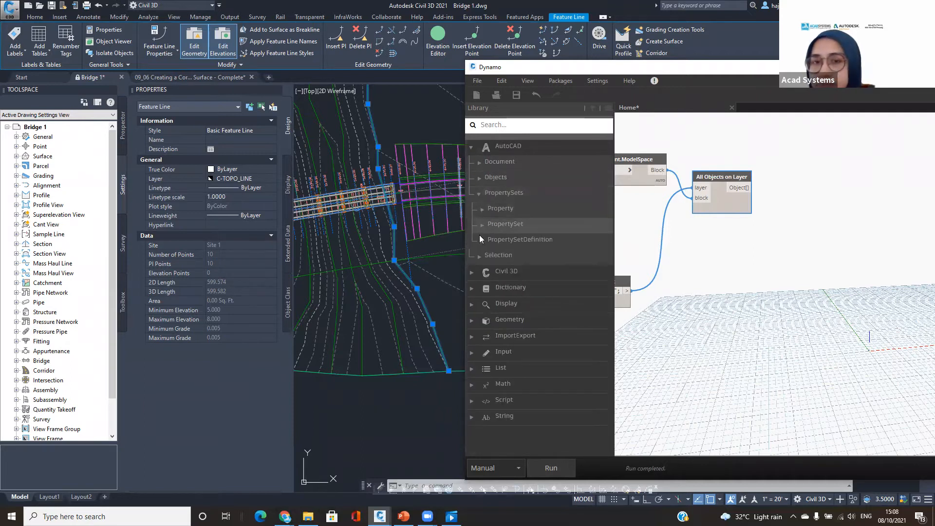
pyautogui.click(478, 255)
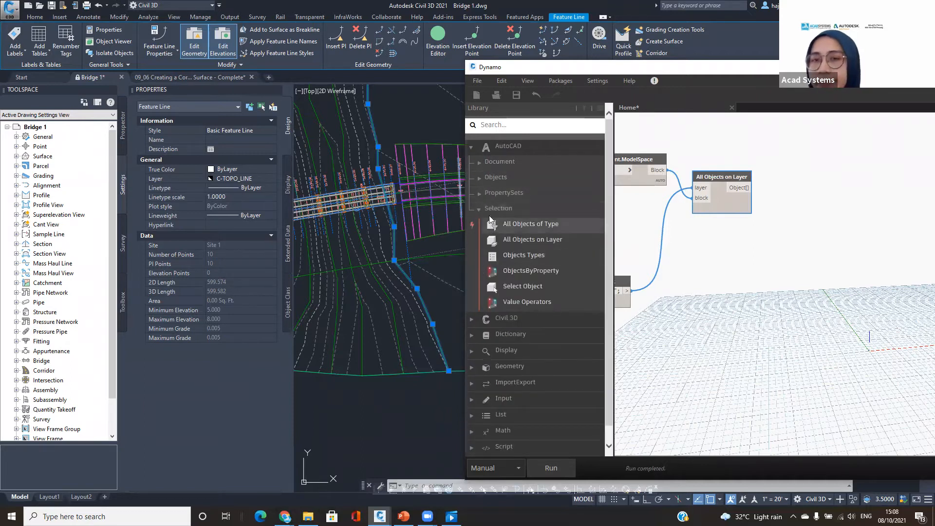
pyautogui.click(478, 195)
pyautogui.click(478, 178)
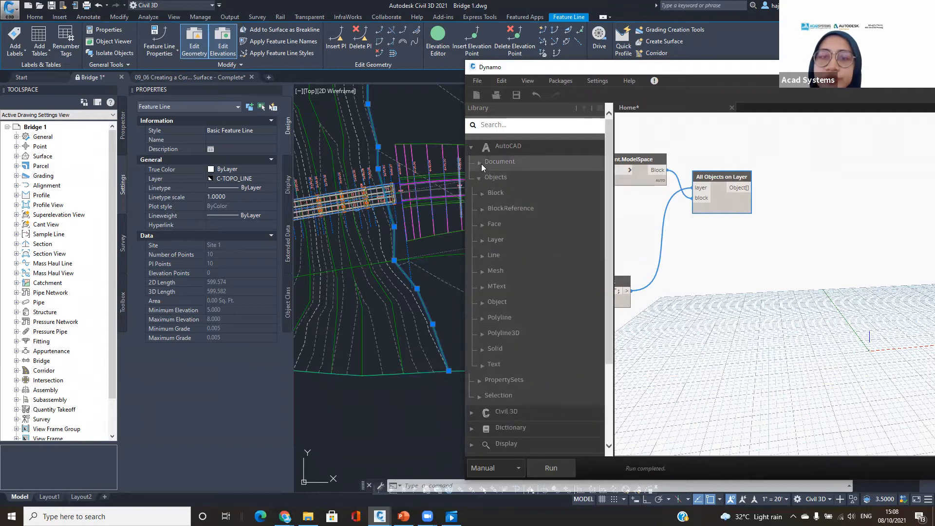
pyautogui.click(481, 164)
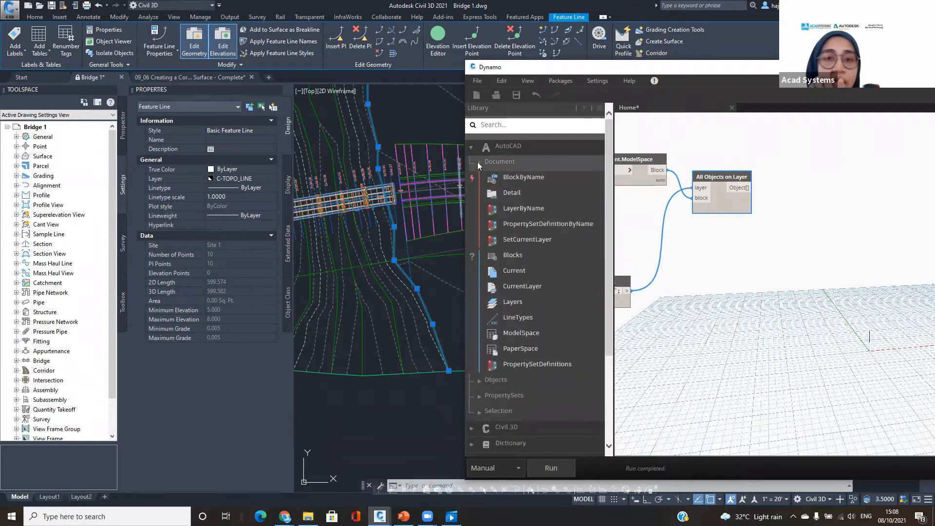
pyautogui.click(478, 162)
# Search the library for "setlayer", add the Object.SetLayer node and place it right of All Objects on Layer.
pyautogui.click(497, 126)
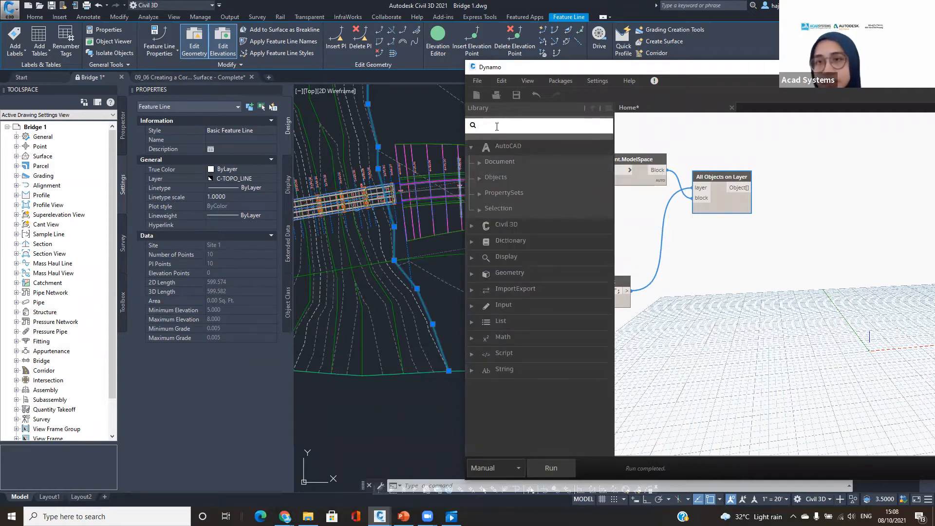
pyautogui.write('obje')
pyautogui.press('BackSpace')
pyautogui.press('BackSpace')
pyautogui.press('BackSpace')
pyautogui.press('BackSpace')
pyautogui.write('setlayer')
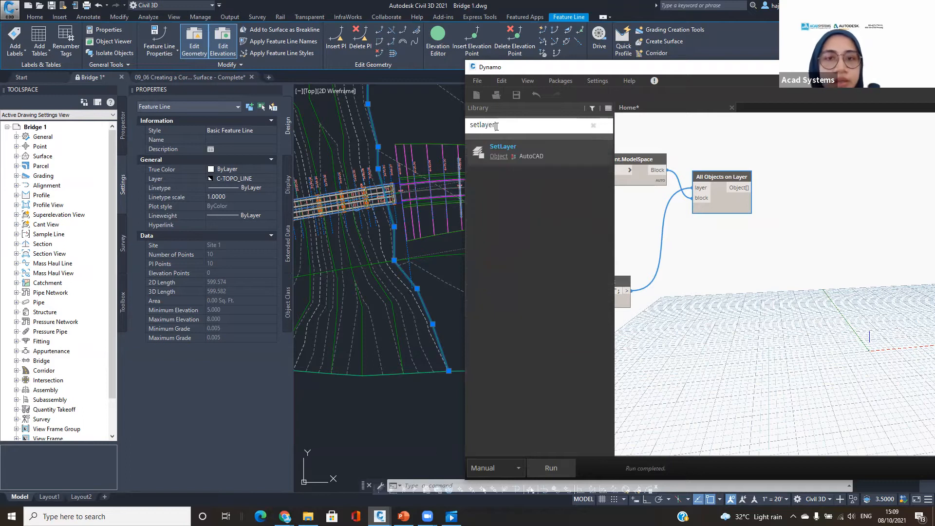
pyautogui.click(524, 151)
pyautogui.moveTo(874, 308); pyautogui.dragTo(813, 198)
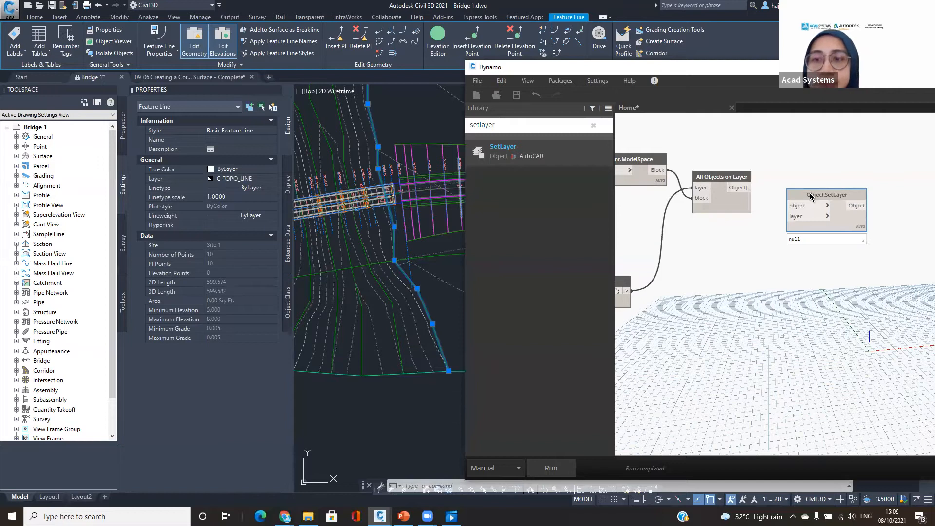
# Connect All Objects on Layer's output to the object input of Object.SetLayer and move the "C-TOPO_LINE" Code Block below All Objects on Layer.
pyautogui.click(746, 189)
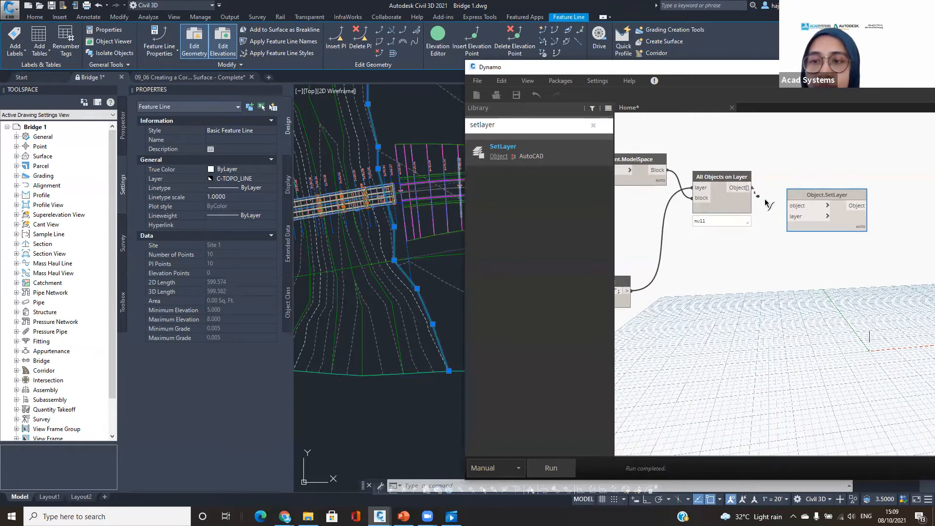
pyautogui.click(790, 205)
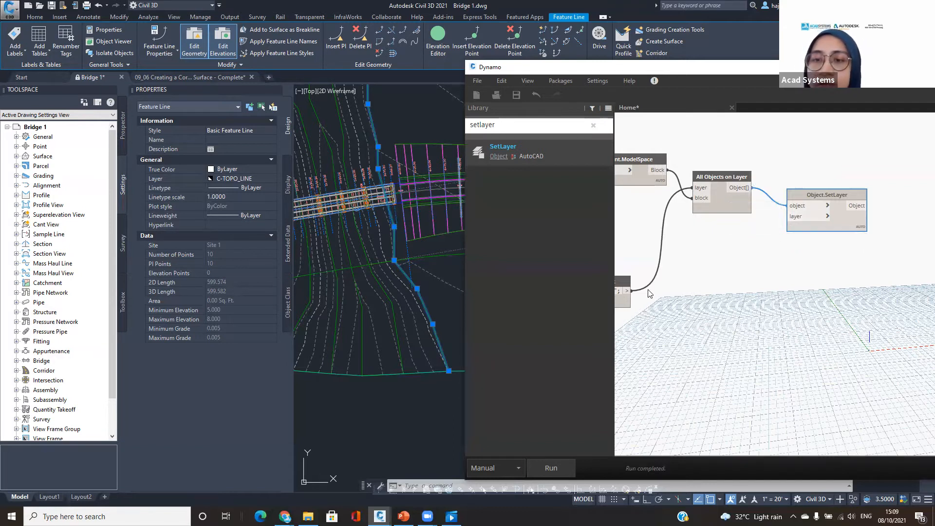
pyautogui.click(630, 283)
pyautogui.moveTo(630, 284); pyautogui.dragTo(675, 259)
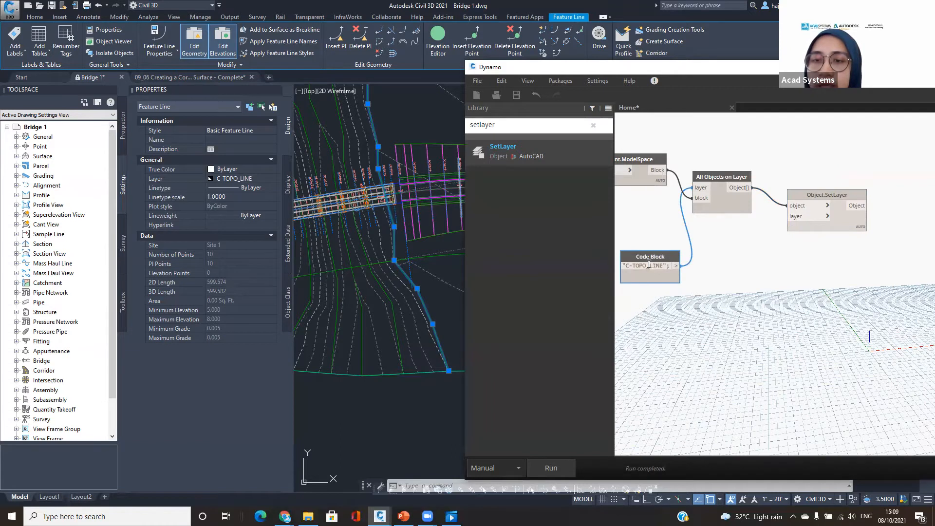
# Add a second Code Block below and left of Object.SetLayer and enter an empty pair of quotation marks in it.
pyautogui.doubleClick(779, 256)
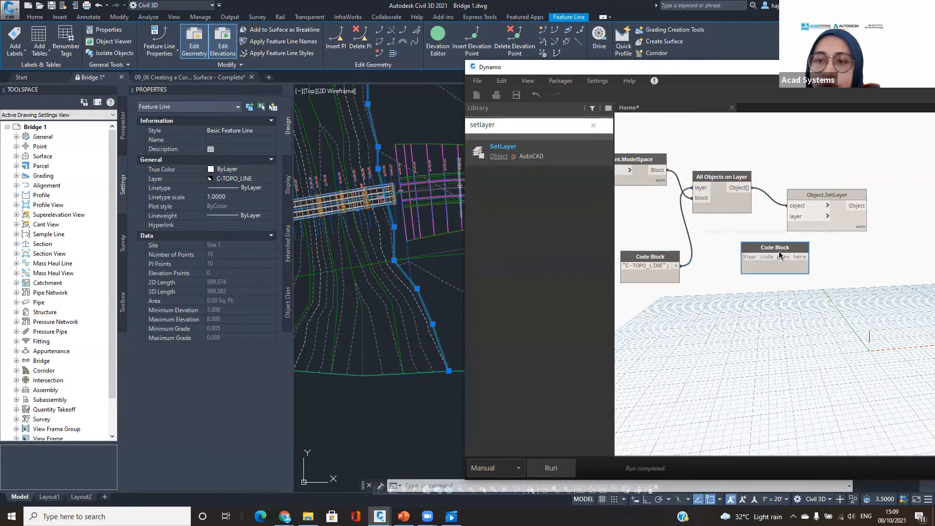
pyautogui.moveTo(771, 250); pyautogui.dragTo(755, 252)
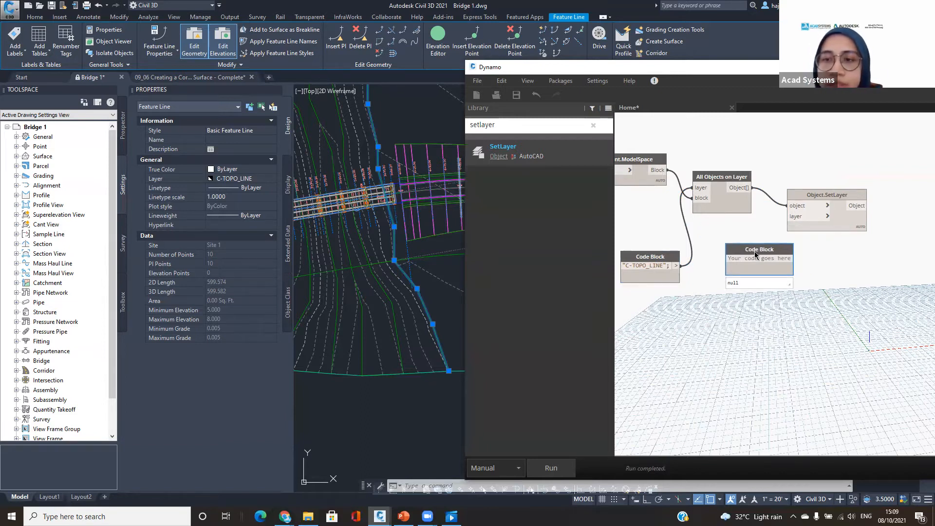
pyautogui.click(763, 262)
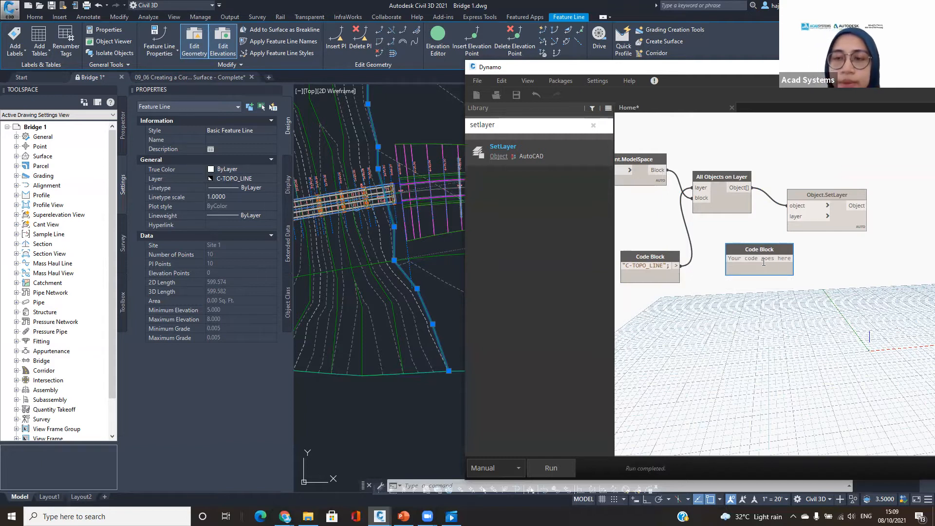
pyautogui.write('""')
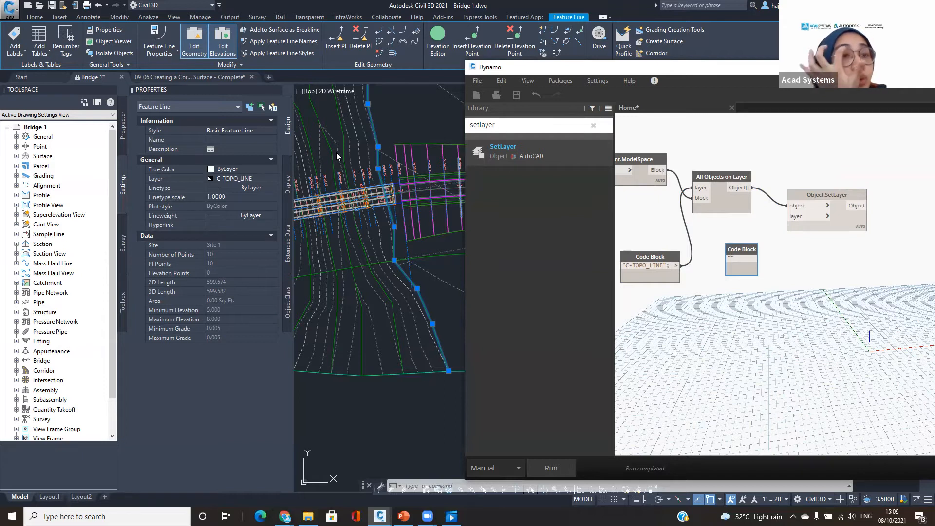
# Look up the target layer in the drawing's Layer Properties Manager and enter "C-TOPO" as the string in the new Code Block.
pyautogui.click(34, 17)
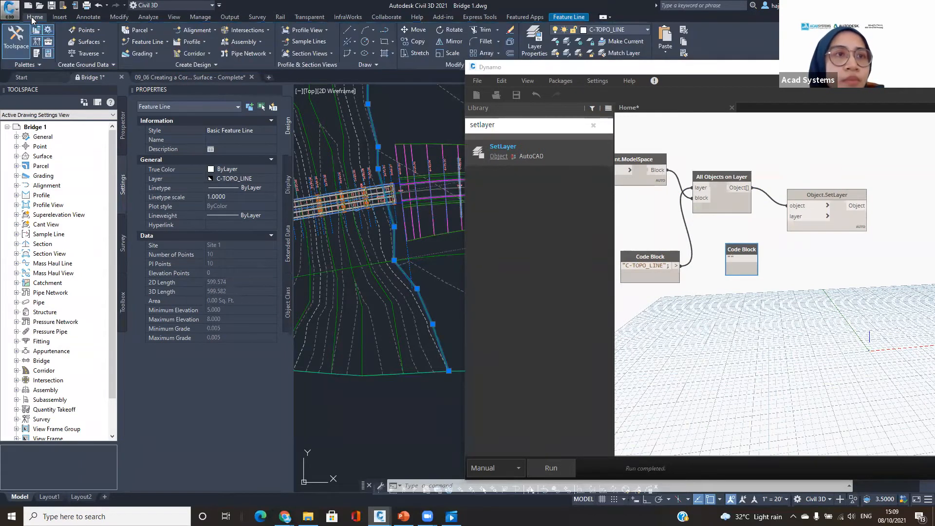
pyautogui.click(534, 43)
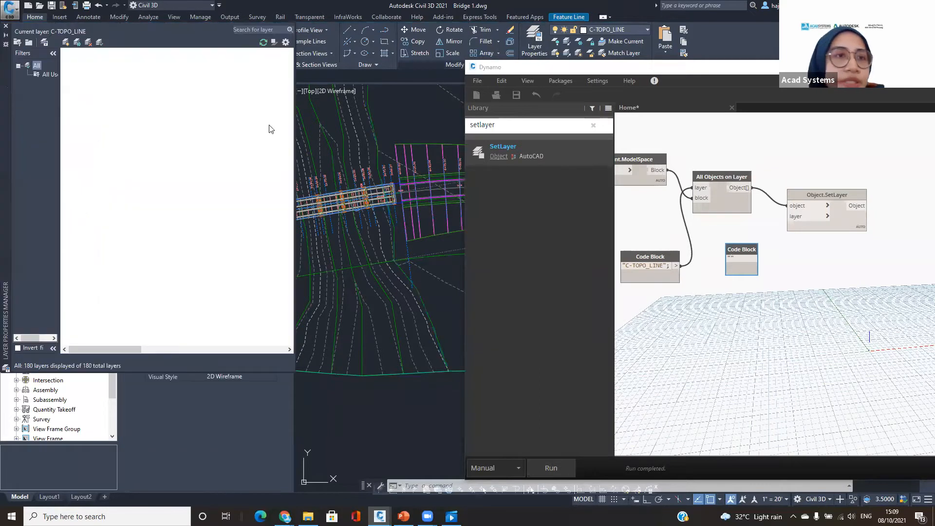
pyautogui.scroll(-11, 107, 192)
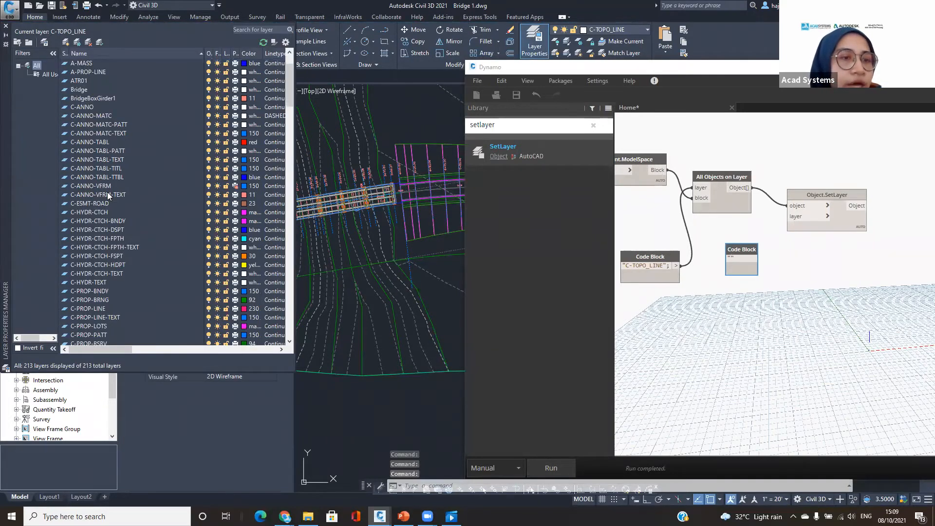
pyautogui.scroll(-15, 107, 194)
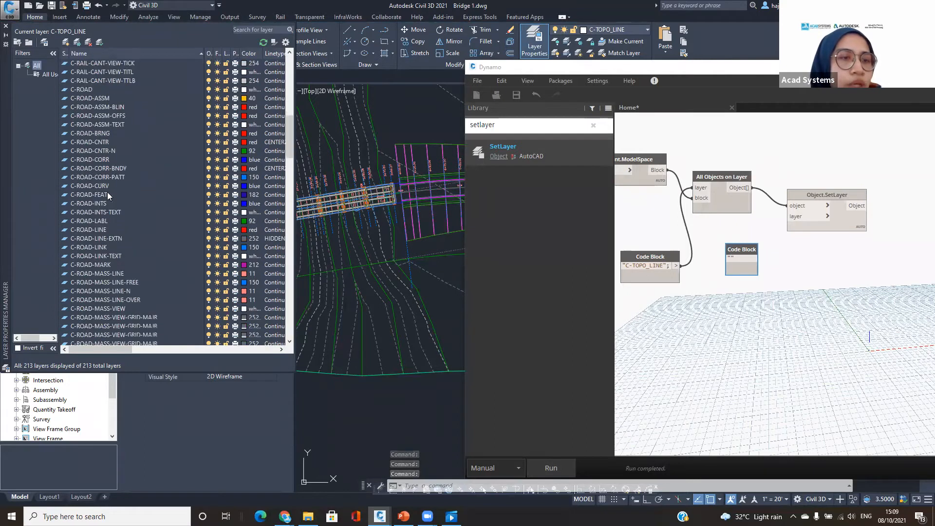
pyautogui.scroll(-4, 107, 195)
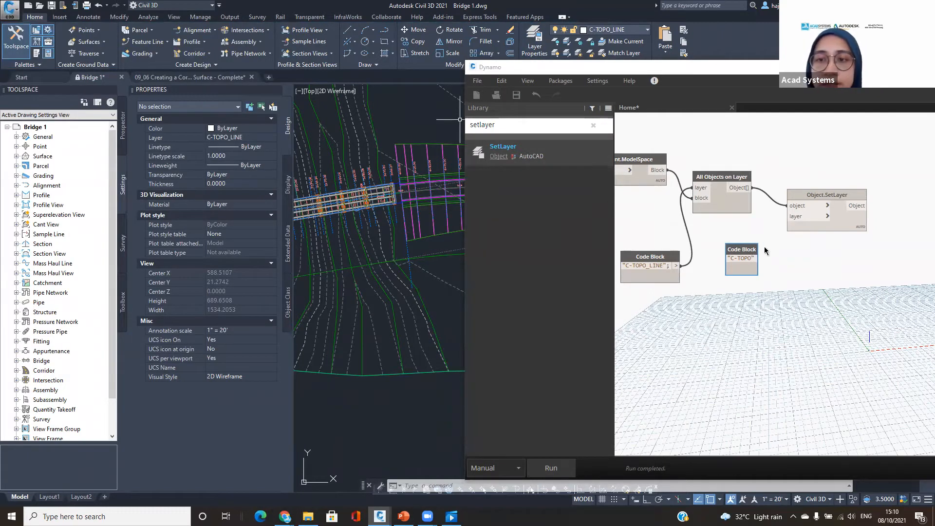
# Connect the "C-TOPO" Code Block to the layer input of Object.SetLayer and adjust the positions of that block and Document.ModelSpace.
pyautogui.click(787, 216)
pyautogui.click(771, 260)
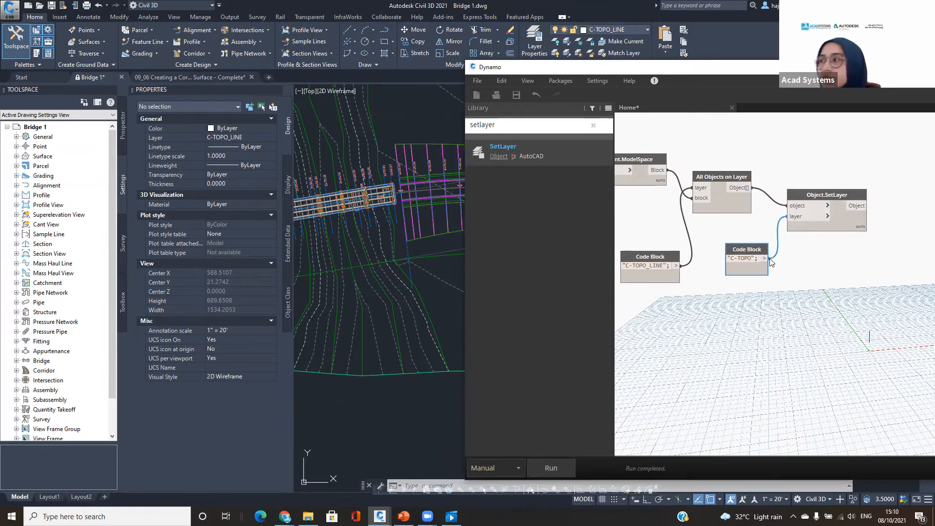
pyautogui.moveTo(759, 249); pyautogui.dragTo(781, 267)
pyautogui.scroll(-2, 786, 249)
pyautogui.moveTo(786, 249); pyautogui.dragTo(859, 290, button='middle')
pyautogui.moveTo(755, 224); pyautogui.dragTo(752, 214)
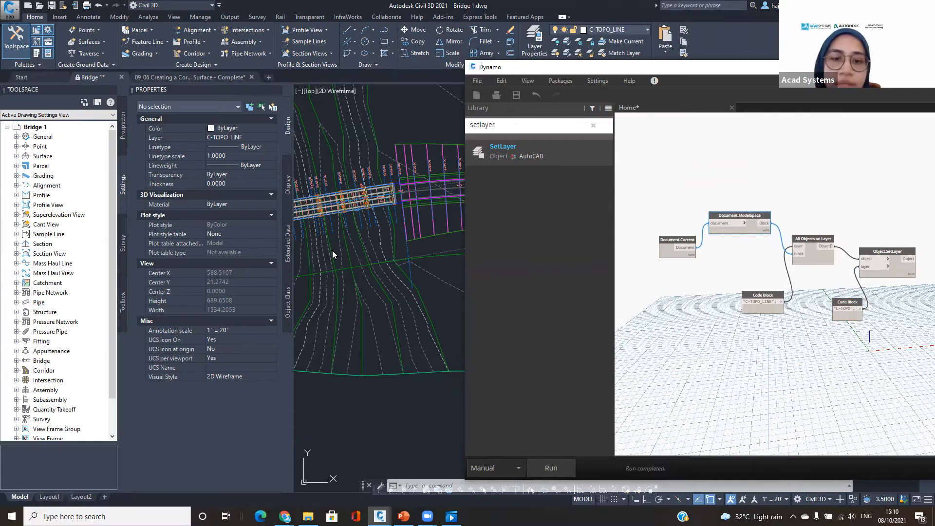
# Select several feature lines crossing the bridge in the drawing to check which layer they are on.
pyautogui.scroll(4, 353, 259)
pyautogui.scroll(-2, 369, 246)
pyautogui.moveTo(369, 244); pyautogui.dragTo(393, 255, button='middle')
pyautogui.scroll(1, 394, 256)
pyautogui.click(392, 251)
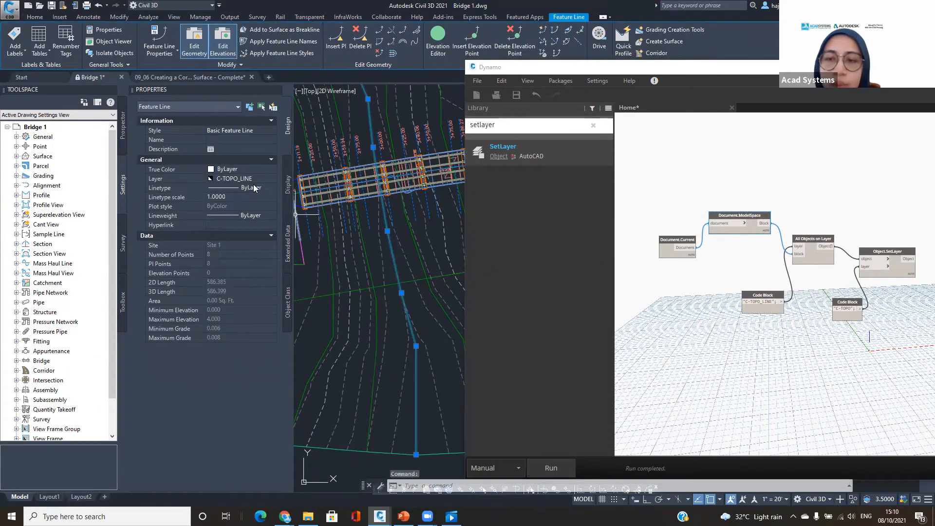
pyautogui.click(366, 258)
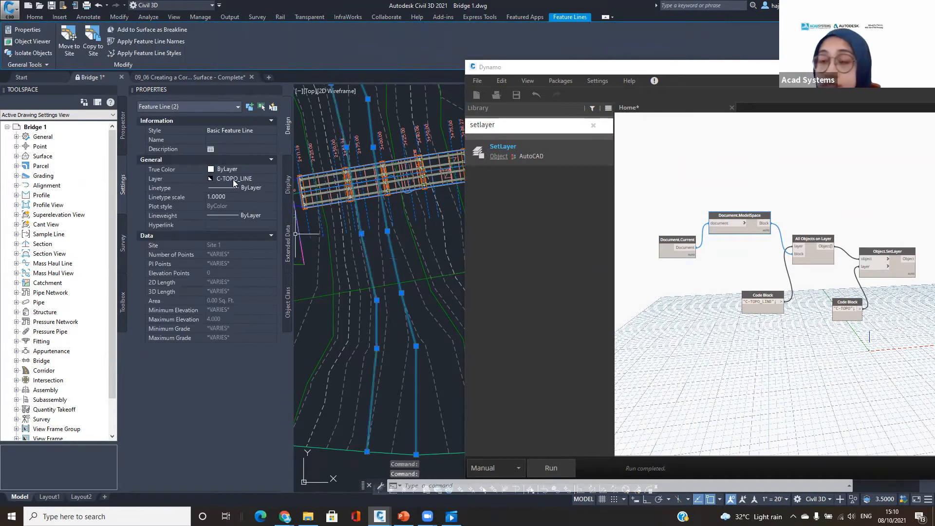
pyautogui.press('Escape')
pyautogui.click(333, 279)
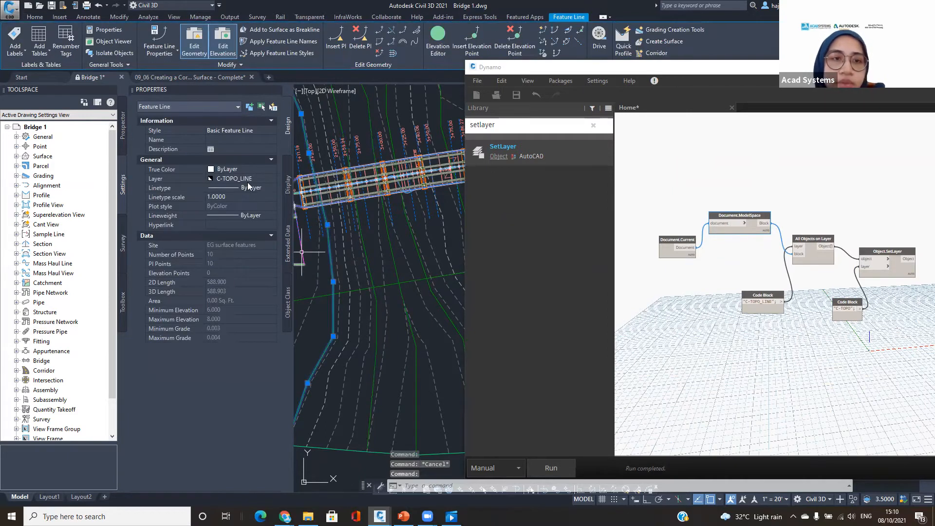
# Clear the feature line selection in the drawing and run the Dynamo graph.
pyautogui.press('Escape')
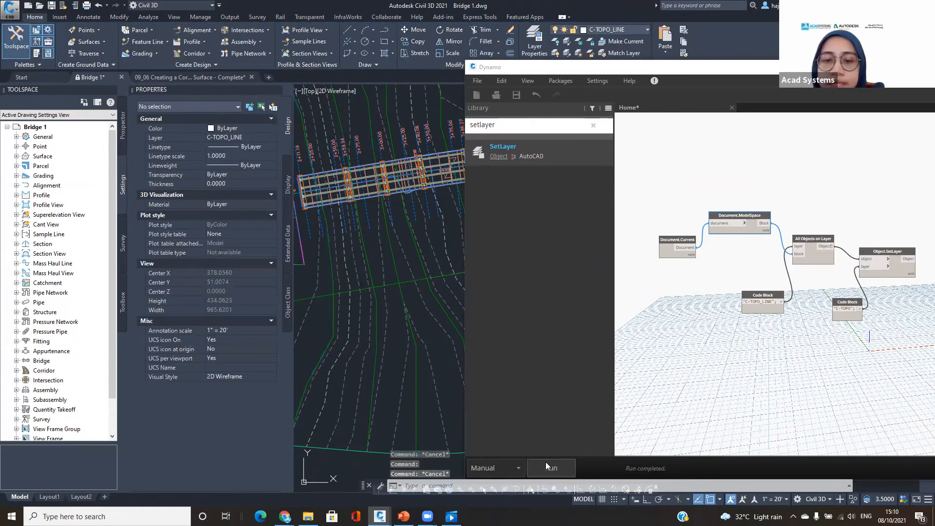
pyautogui.click(546, 463)
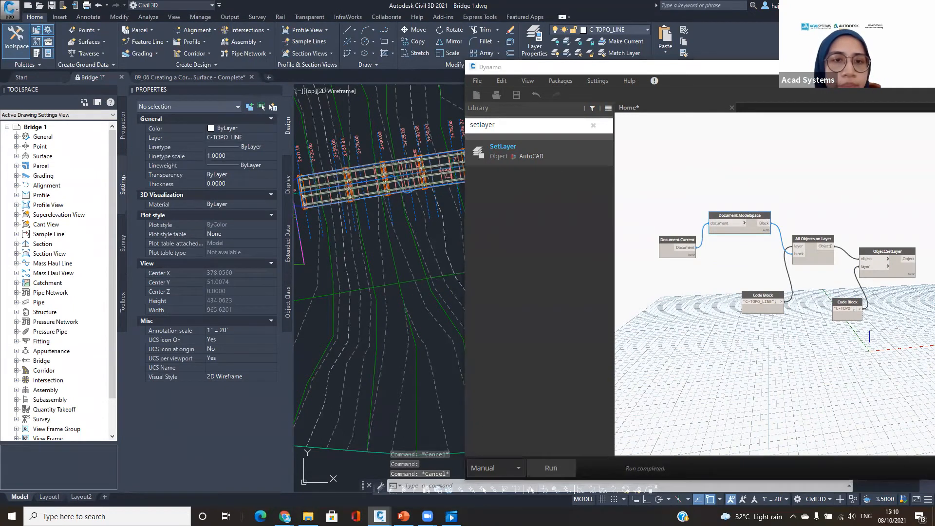
# Select several of the feature lines near the bridge in the drawing to check their layer in the object properties.
pyautogui.click(392, 258)
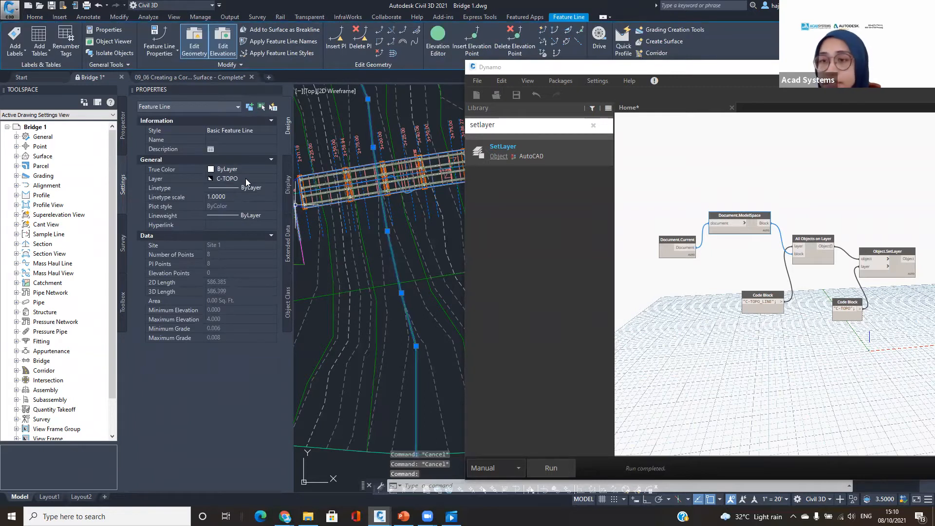
pyautogui.press('Escape')
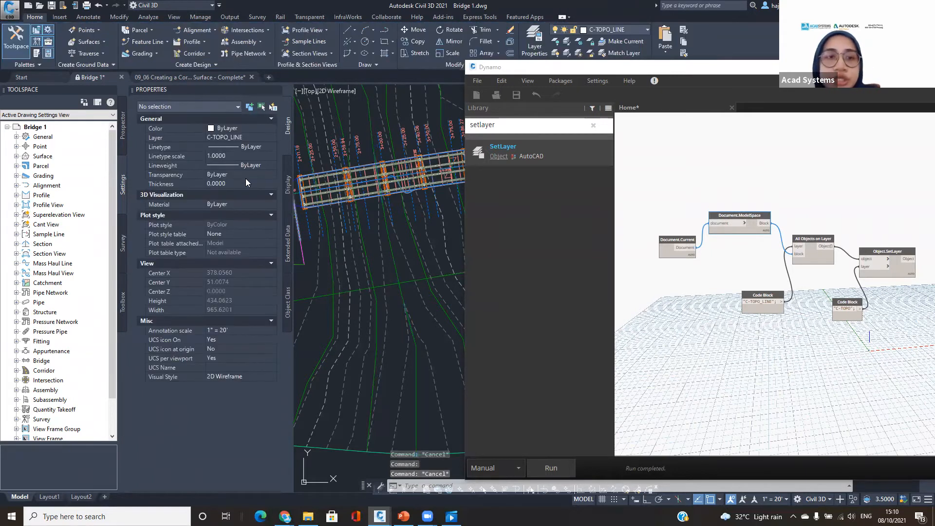
pyautogui.click(369, 268)
pyautogui.click(331, 252)
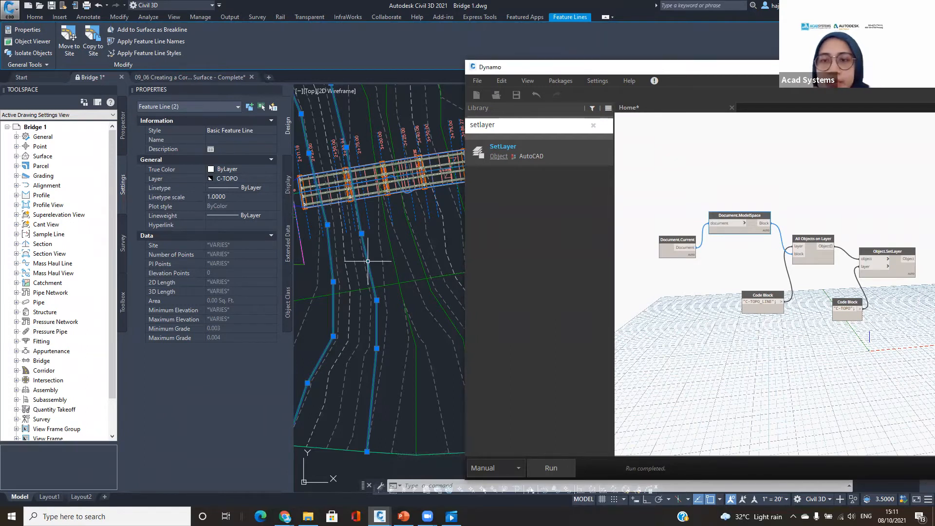
# Move the Dynamo window so the whole graph is in view and clear the library search.
pyautogui.moveTo(811, 70); pyautogui.dragTo(590, 26)
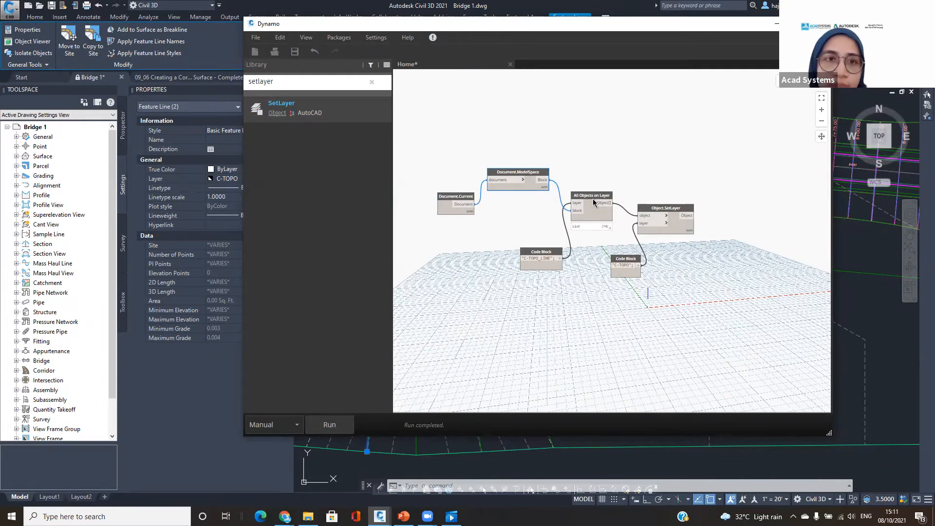
pyautogui.click(373, 83)
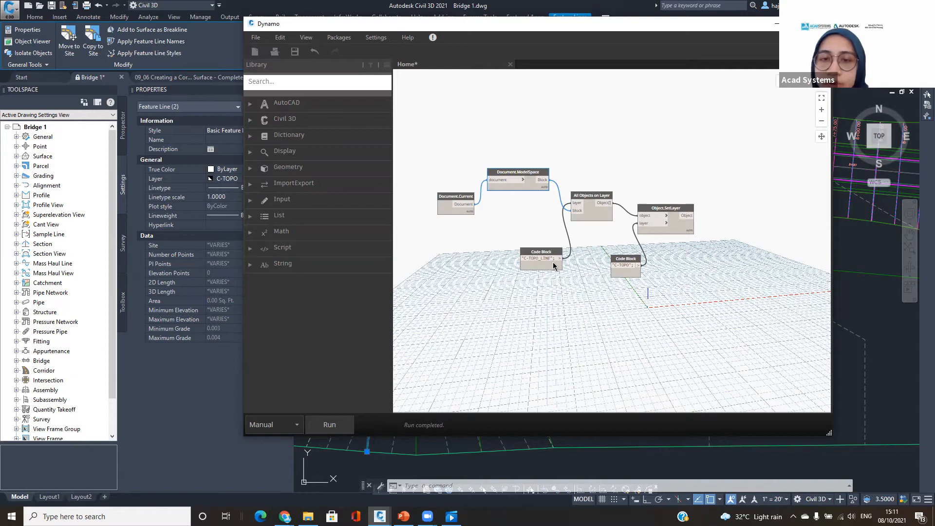
# Review the source and target layer names in the two Code Blocks.
pyautogui.scroll(2, 533, 263)
pyautogui.click(533, 260)
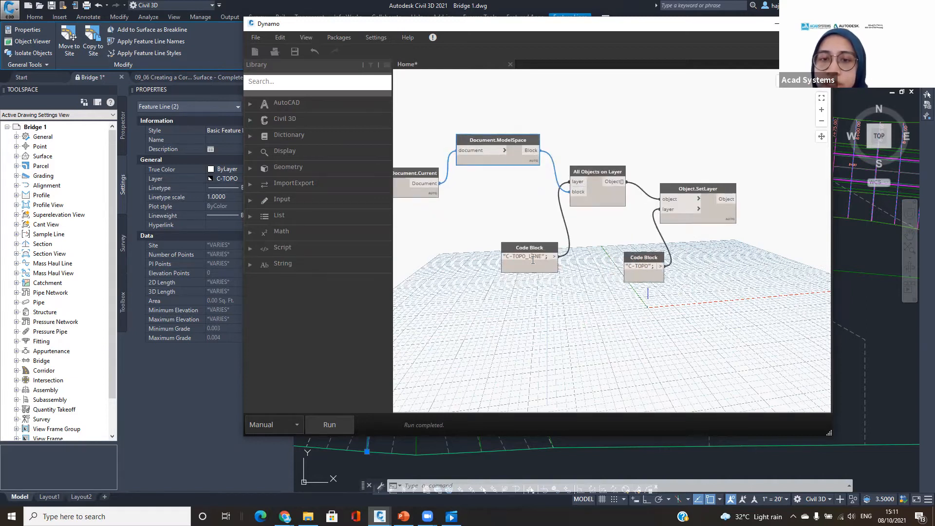
pyautogui.moveTo(540, 257); pyautogui.dragTo(509, 263)
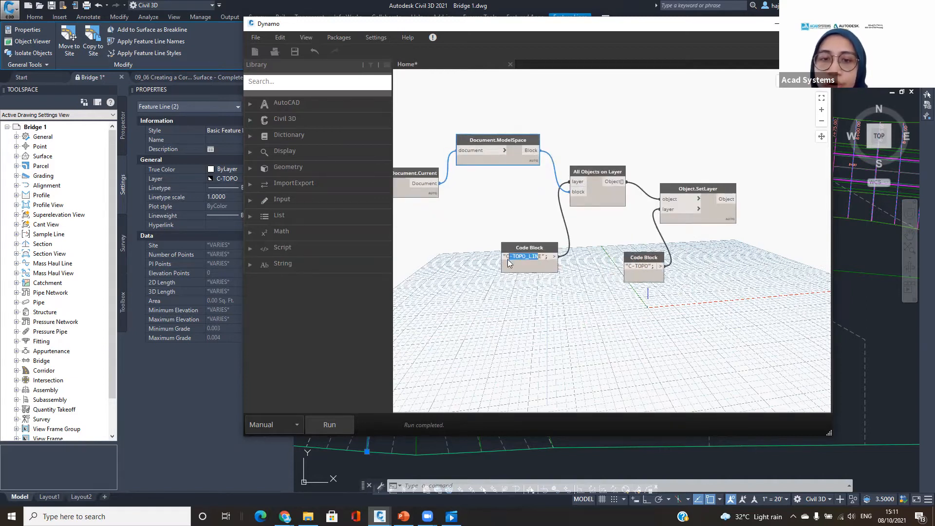
pyautogui.click(647, 267)
pyautogui.moveTo(648, 267); pyautogui.dragTo(625, 274)
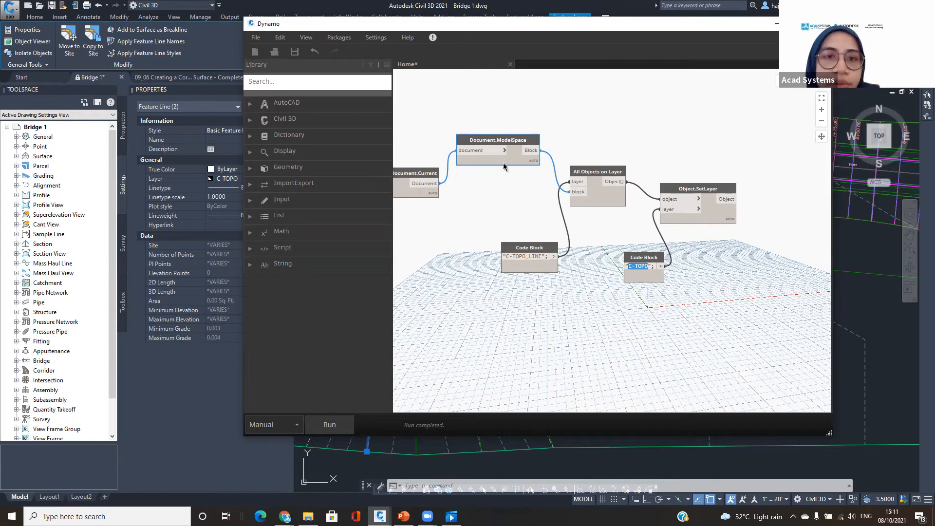
# Place the "C-TOPO_LINE" Code Block above All Objects on Layer and shift Object.SetLayer and All Objects on Layer further along the graph.
pyautogui.moveTo(647, 359); pyautogui.dragTo(690, 373, button='middle')
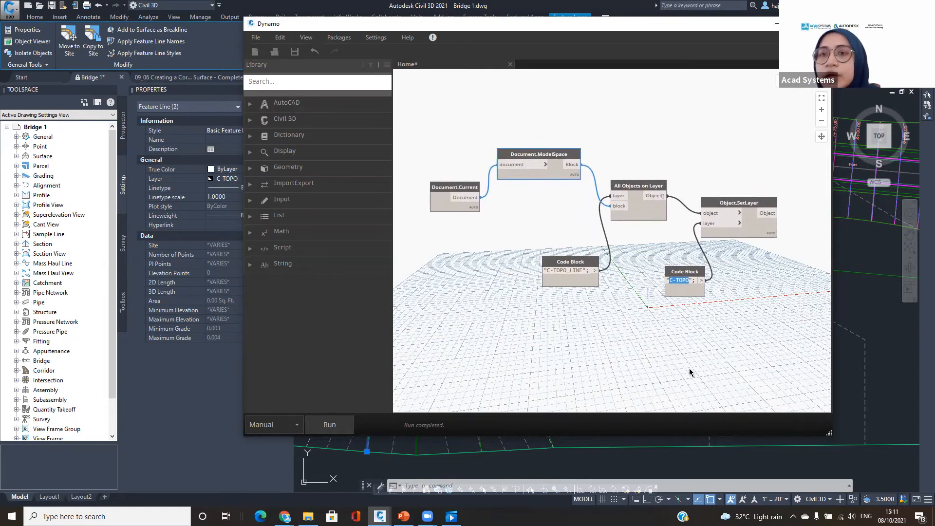
pyautogui.moveTo(572, 261); pyautogui.dragTo(588, 227)
pyautogui.moveTo(608, 169); pyautogui.dragTo(629, 113)
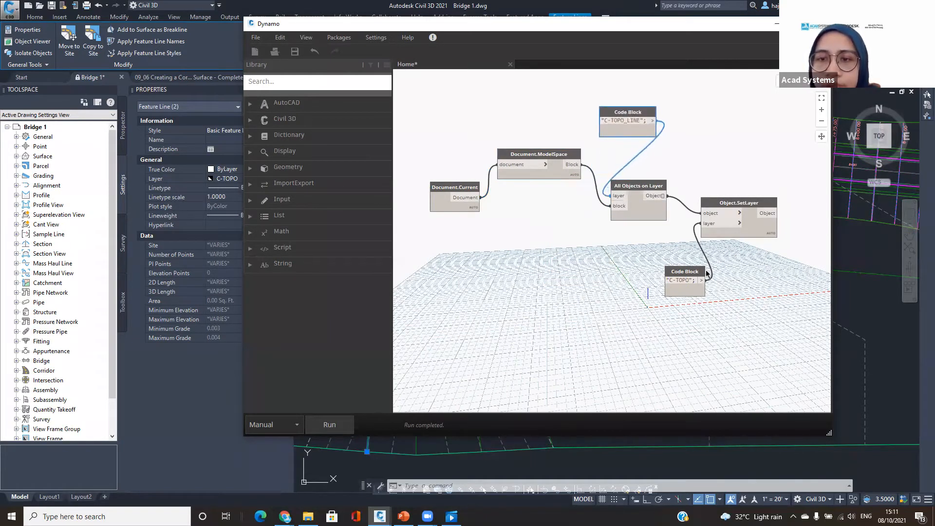
pyautogui.moveTo(723, 202); pyautogui.dragTo(743, 215)
pyautogui.moveTo(744, 215)
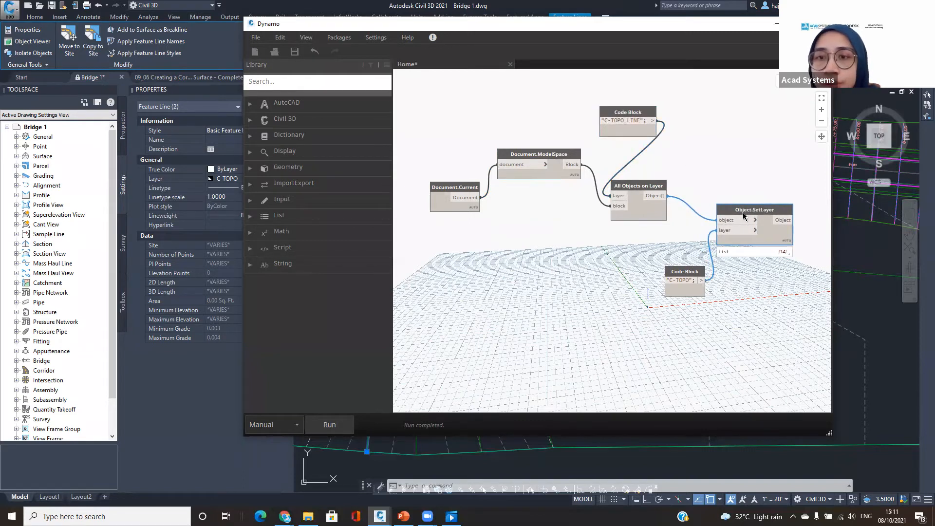
pyautogui.moveTo(666, 186); pyautogui.dragTo(691, 190)
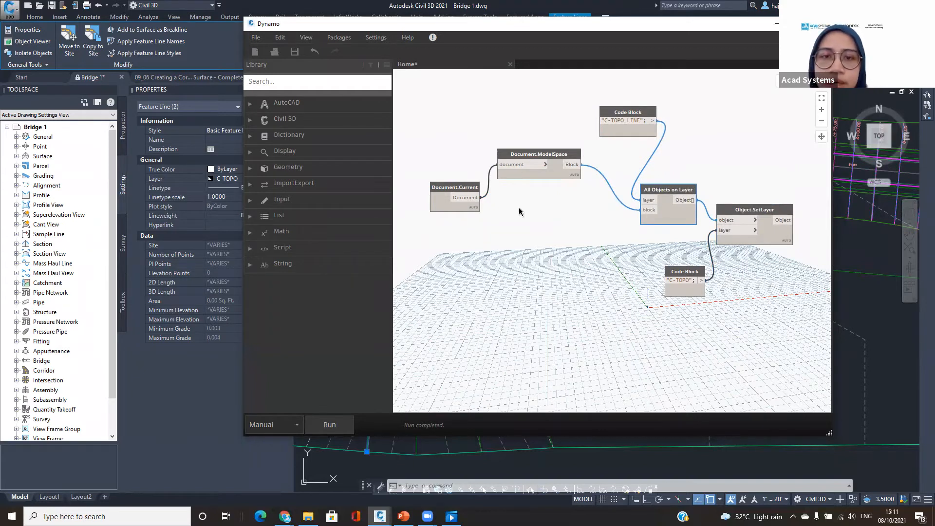
# Create a group from the Document.Current and Document.ModelSpace nodes.
pyautogui.moveTo(520, 211); pyautogui.dragTo(533, 229, button='middle')
pyautogui.moveTo(477, 210)
pyautogui.click(478, 209)
pyautogui.click(529, 177)
pyautogui.click(529, 178)
pyautogui.moveTo(476, 209)
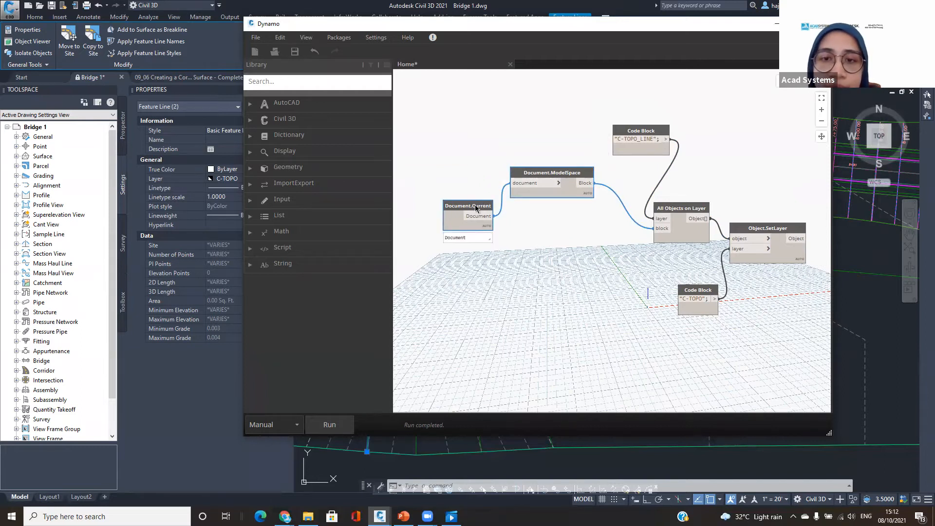
pyautogui.rightClick(475, 206)
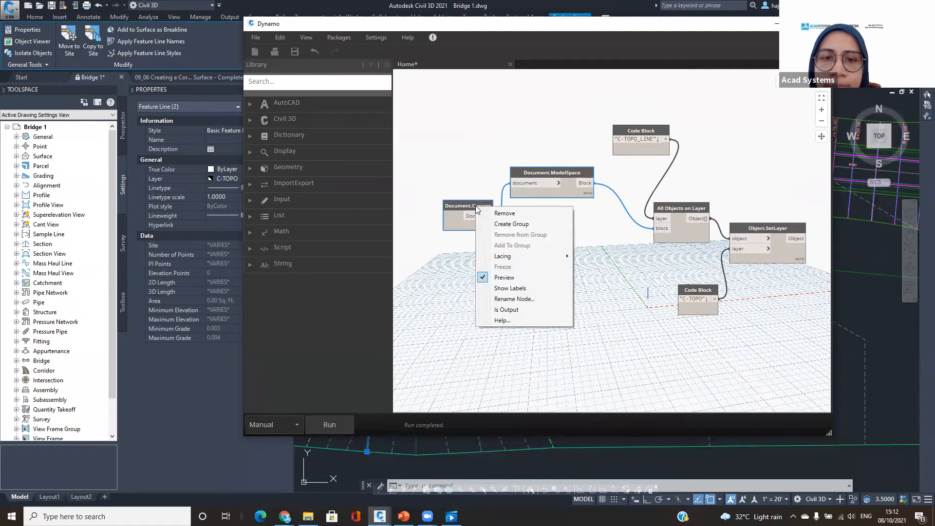
pyautogui.click(497, 225)
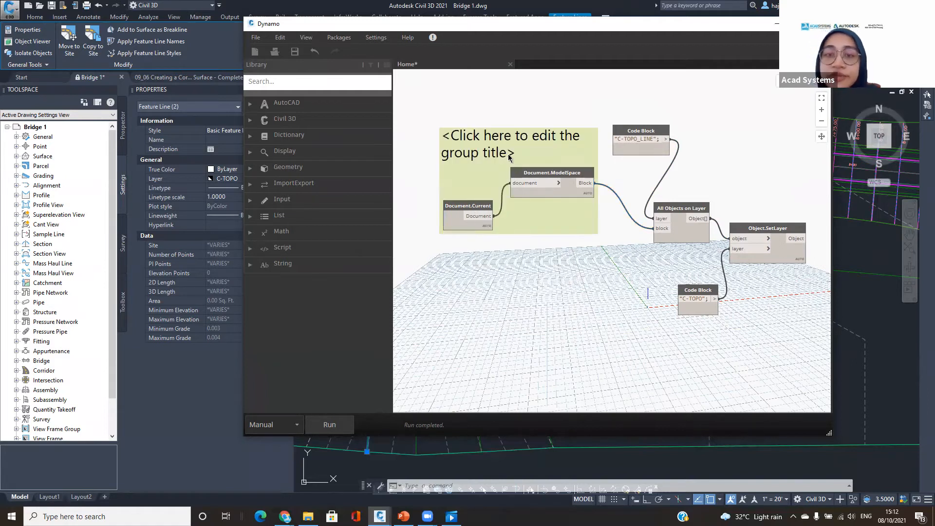
# Title the group containing the two Document nodes "Select Project Document".
pyautogui.doubleClick(506, 155)
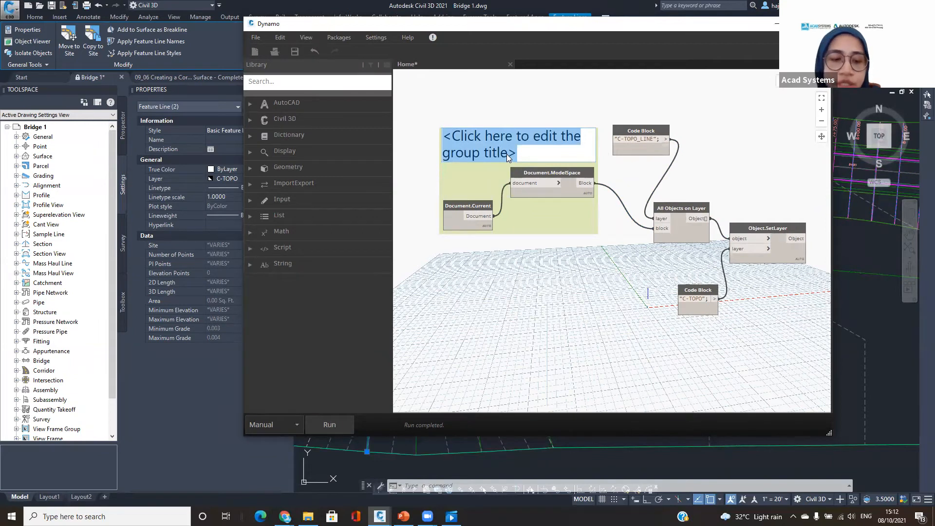
pyautogui.write('Se')
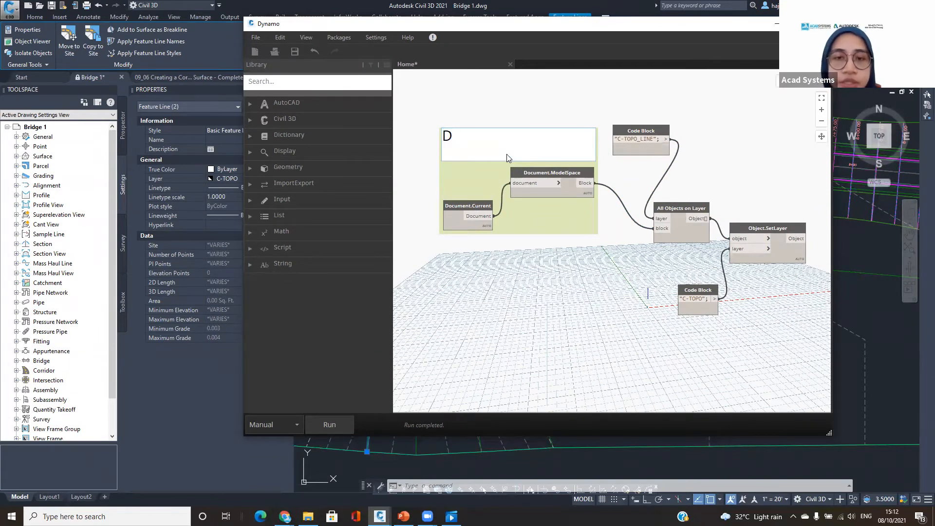
pyautogui.write('lect')
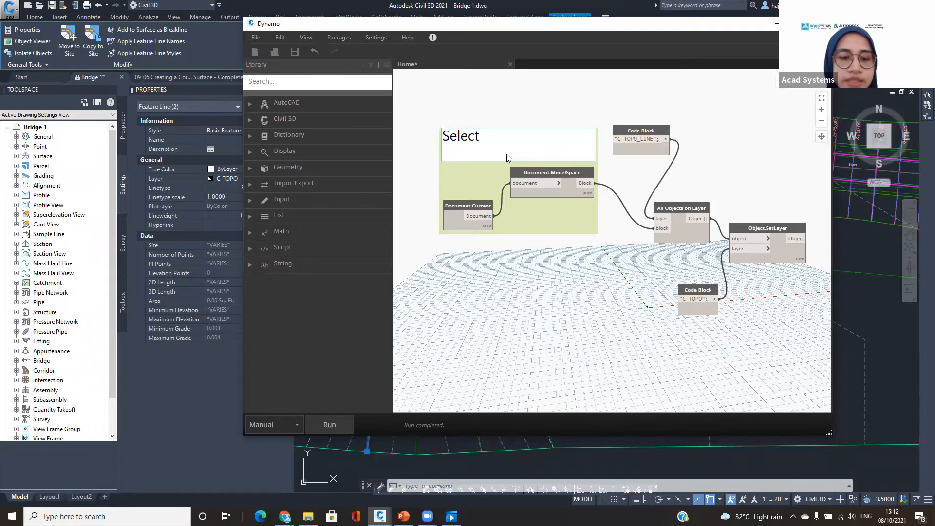
pyautogui.write(' Doc')
pyautogui.press('BackSpace')
pyautogui.press('BackSpace')
pyautogui.press('BackSpace')
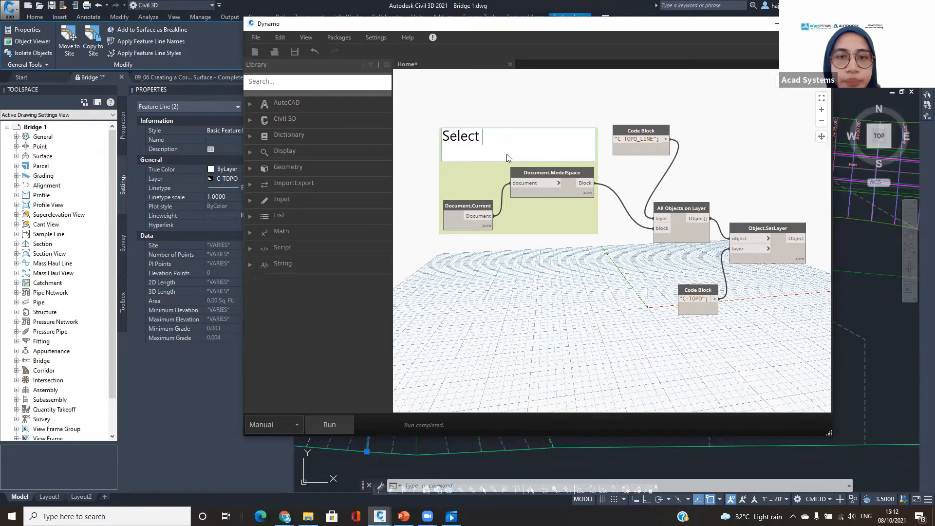
pyautogui.write('Project Document')
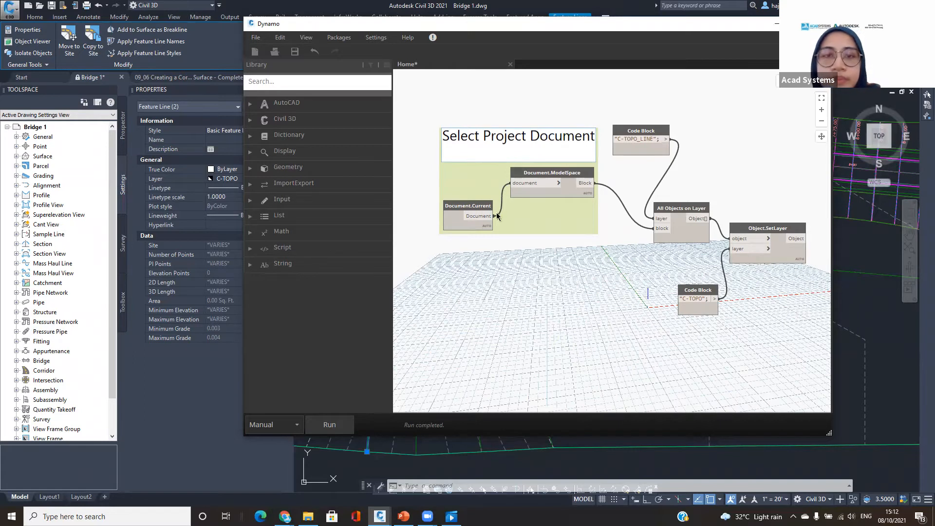
pyautogui.click(585, 285)
# Group the "C-TOPO_LINE" Code Block with All Objects on Layer, and move Object.SetLayer and the Code Block to give the group more room.
pyautogui.moveTo(659, 132); pyautogui.dragTo(683, 122)
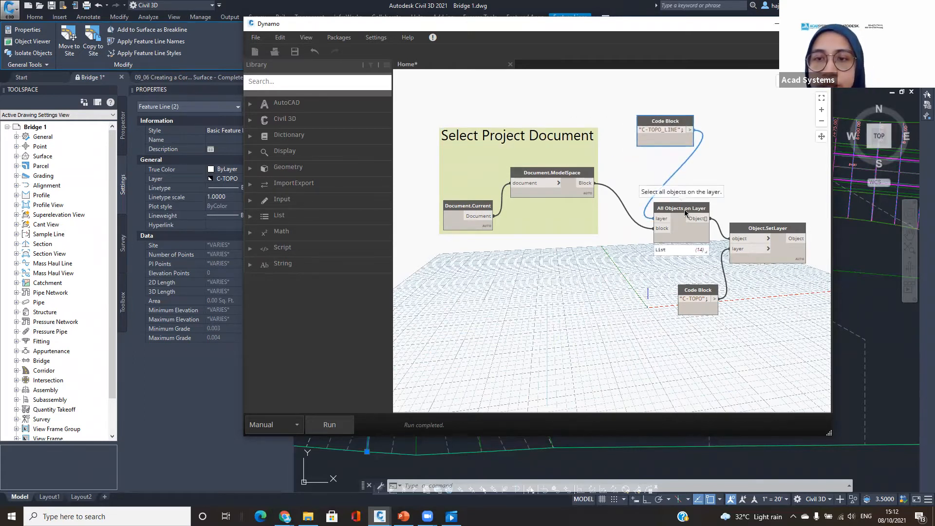
pyautogui.keyDown('shift'); pyautogui.click(686, 213); pyautogui.keyUp('shift')
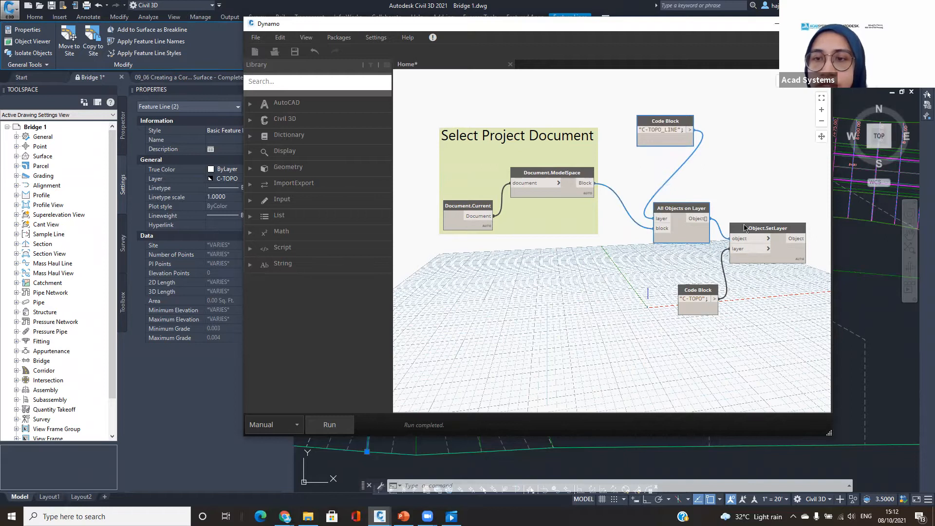
pyautogui.rightClick(671, 126)
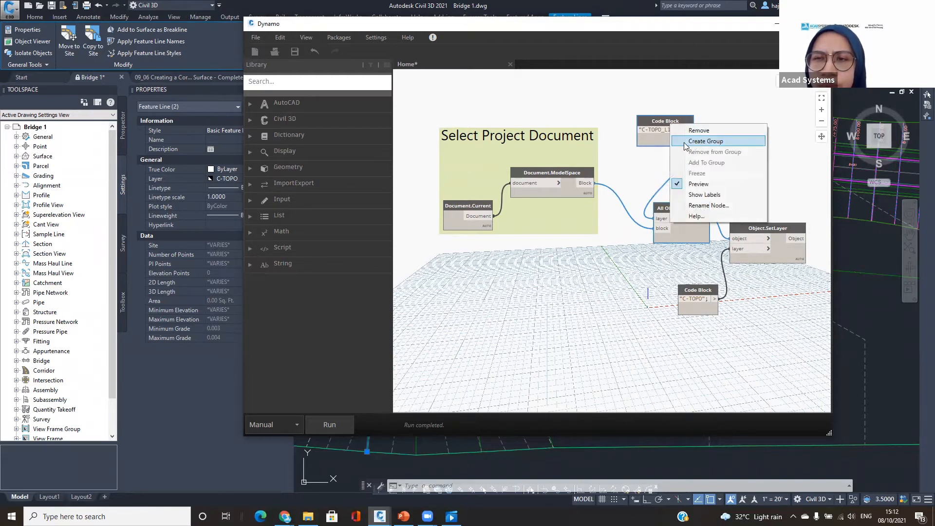
pyautogui.click(705, 141)
pyautogui.moveTo(748, 156); pyautogui.dragTo(716, 243, button='middle')
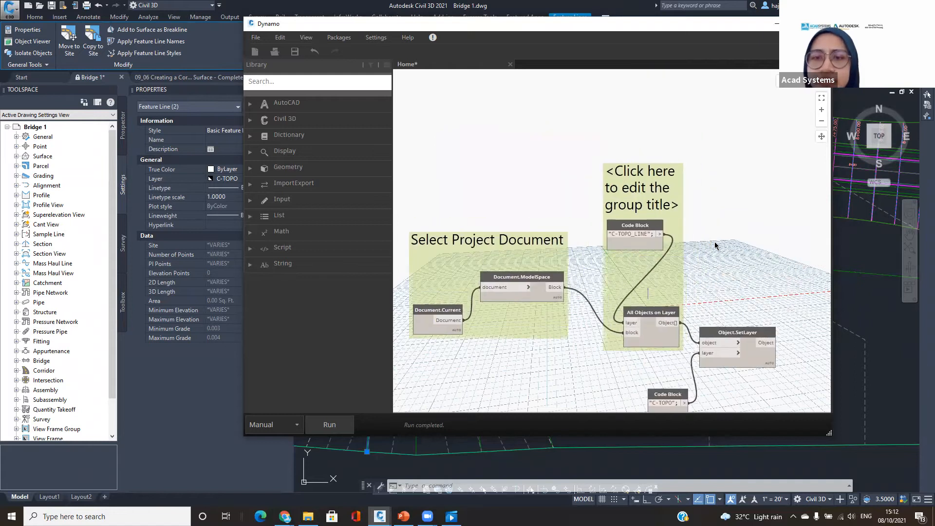
pyautogui.moveTo(723, 344); pyautogui.dragTo(774, 357)
pyautogui.moveTo(640, 227); pyautogui.dragTo(628, 203)
# Colour the group around All Objects on Layer light pink and set its title font size to 24.
pyautogui.click(634, 174)
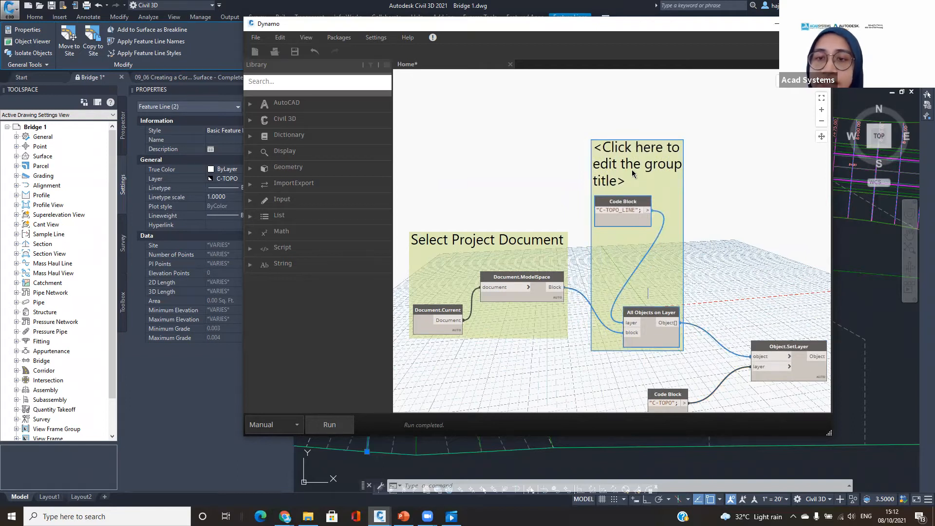
pyautogui.rightClick(633, 174)
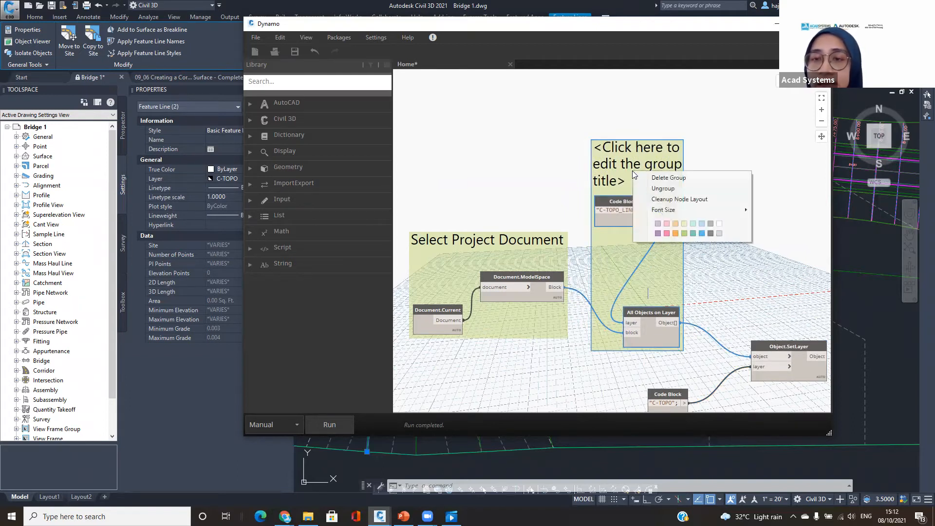
pyautogui.click(667, 232)
pyautogui.rightClick(668, 221)
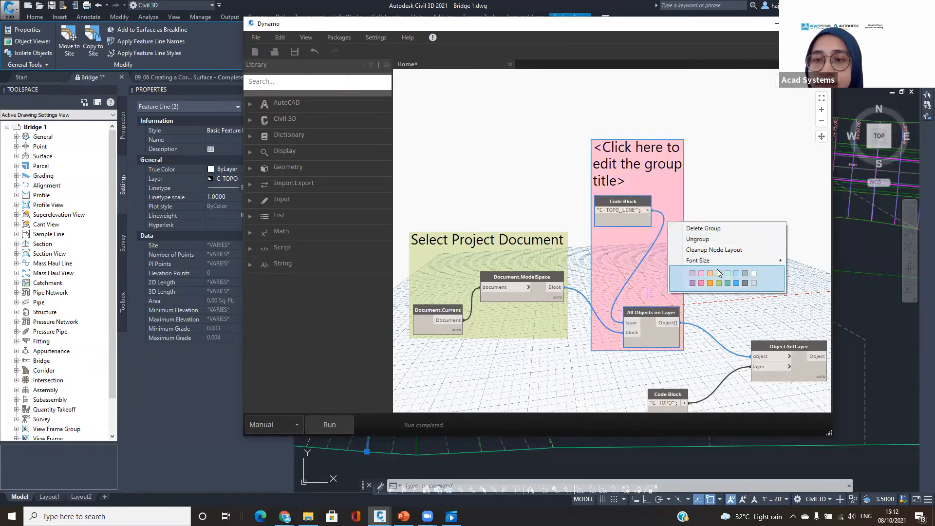
pyautogui.click(719, 272)
pyautogui.rightClick(677, 212)
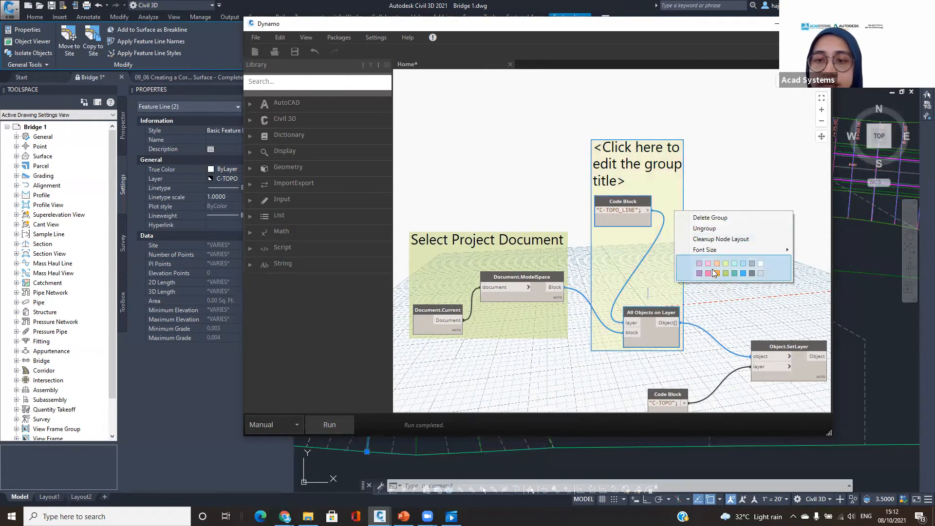
pyautogui.click(706, 263)
pyautogui.rightClick(669, 201)
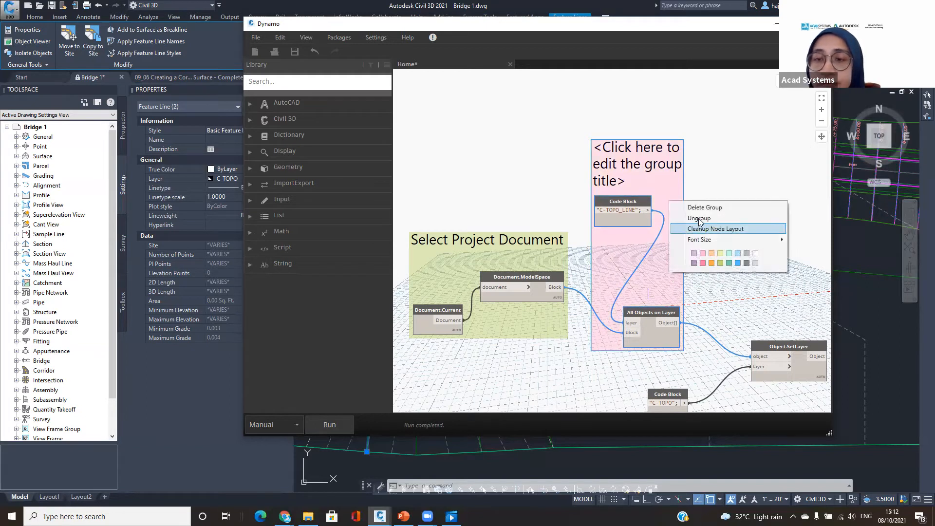
pyautogui.moveTo(711, 242)
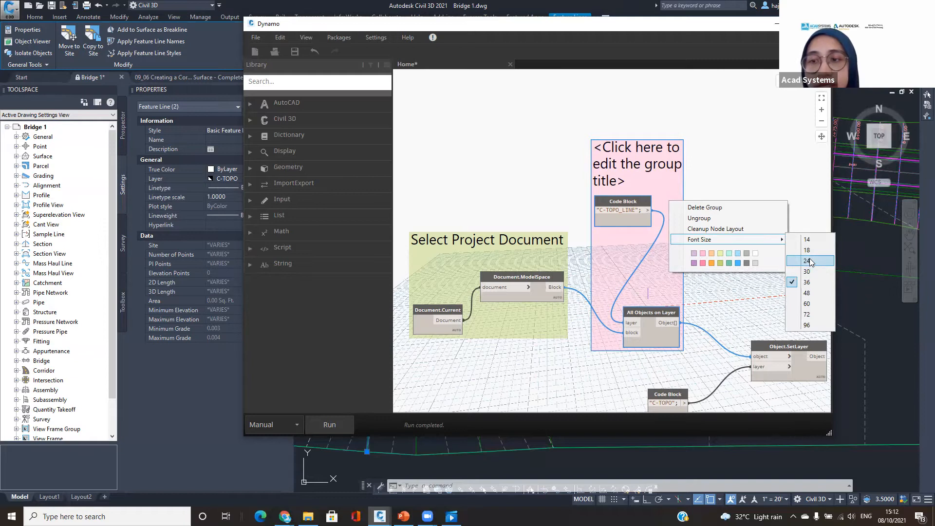
pyautogui.click(807, 261)
# Title the pink group "Existing Layer" and move it higher on the canvas, away from Object.SetLayer.
pyautogui.click(634, 185)
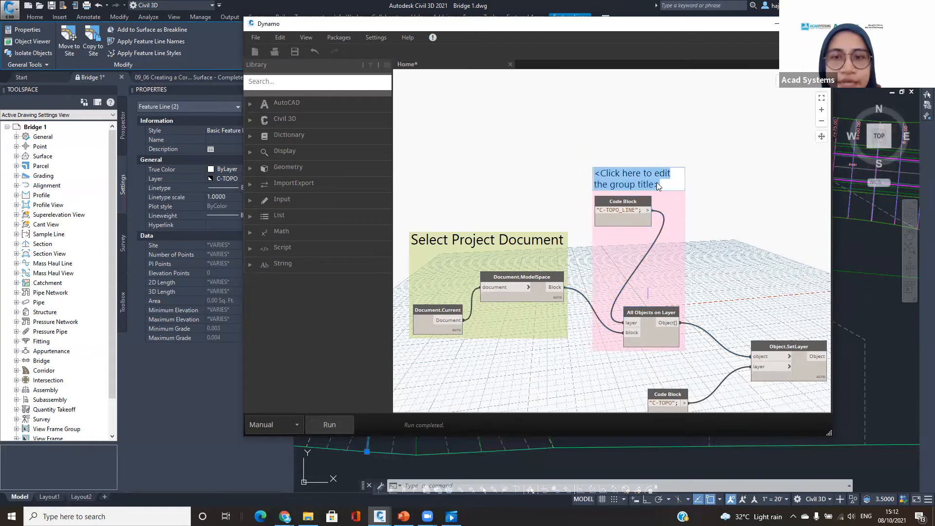
pyautogui.write('Exicst')
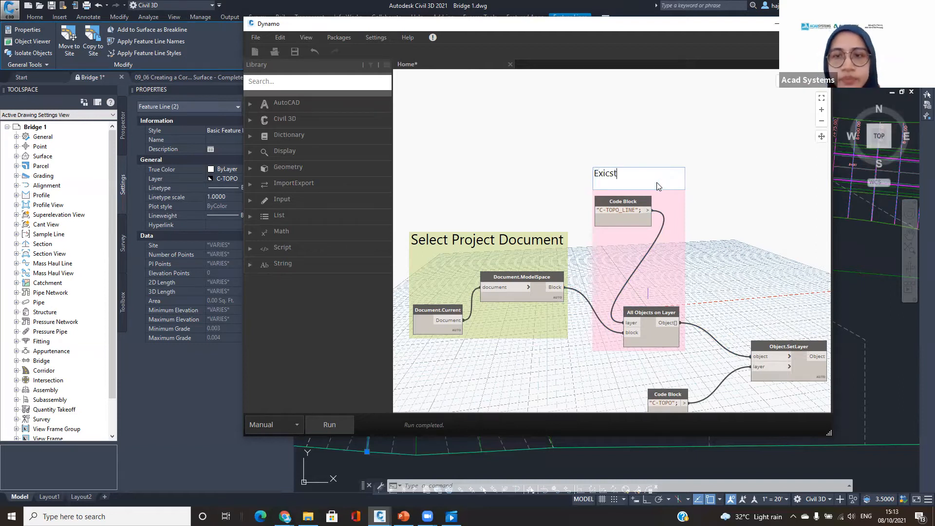
pyautogui.press('BackSpace')
pyautogui.write('sting Layer')
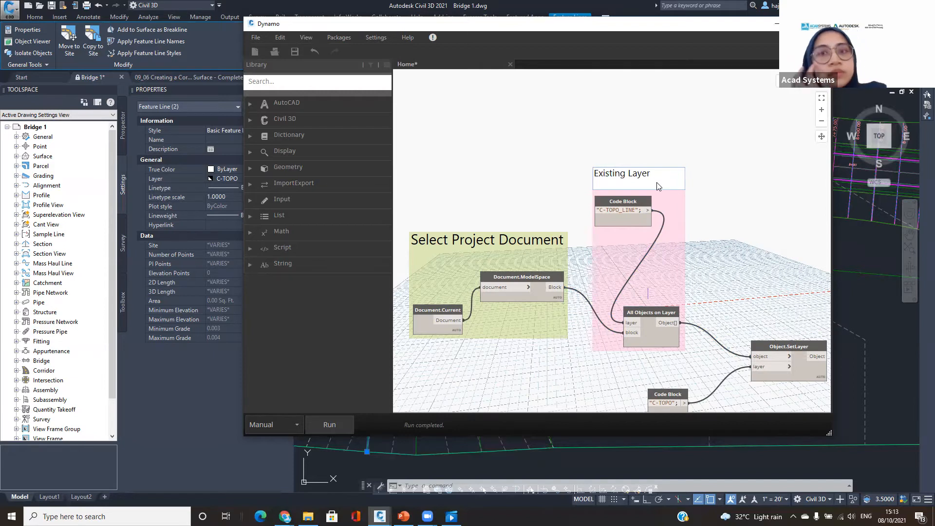
pyautogui.click(702, 218)
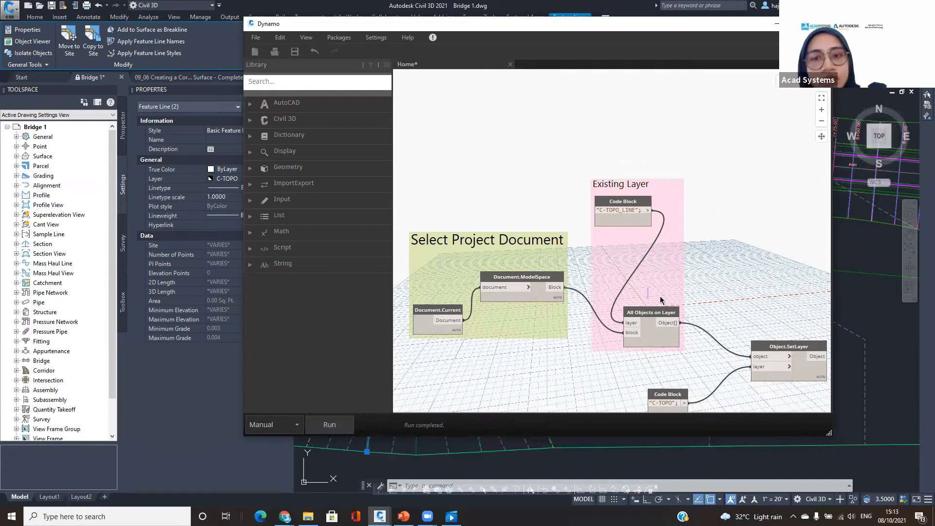
pyautogui.moveTo(664, 298); pyautogui.dragTo(670, 243)
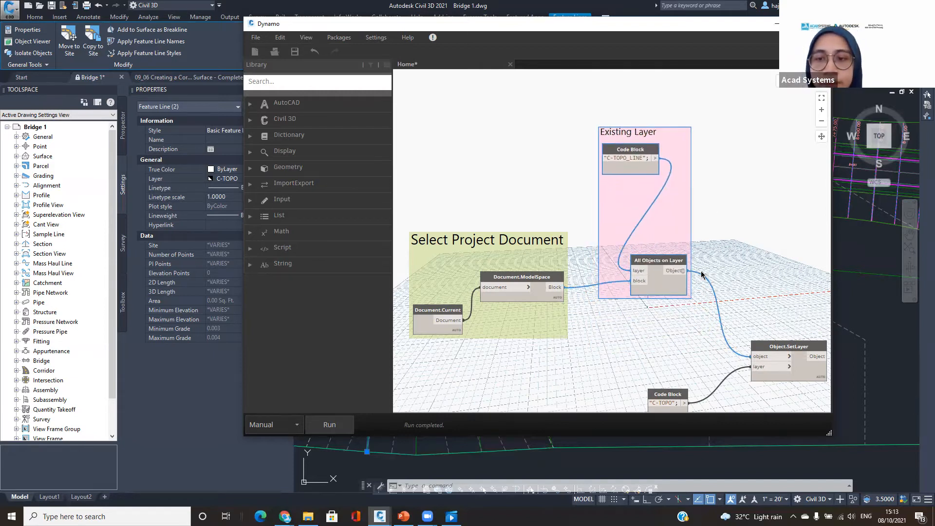
# Group the Object.SetLayer node with the "C-TOPO" Code Block.
pyautogui.scroll(-2, 716, 273)
pyautogui.moveTo(729, 224); pyautogui.dragTo(724, 194, button='middle')
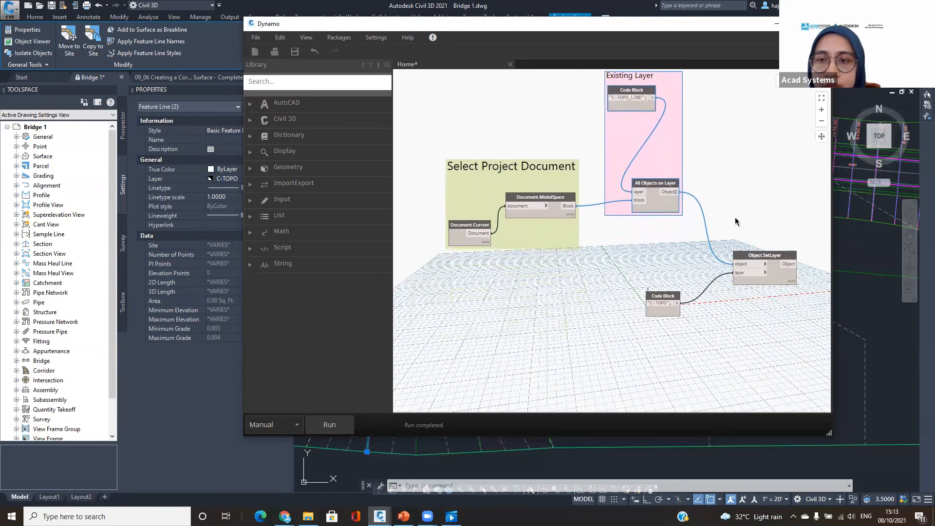
pyautogui.click(757, 263)
pyautogui.click(749, 263)
pyautogui.click(769, 259)
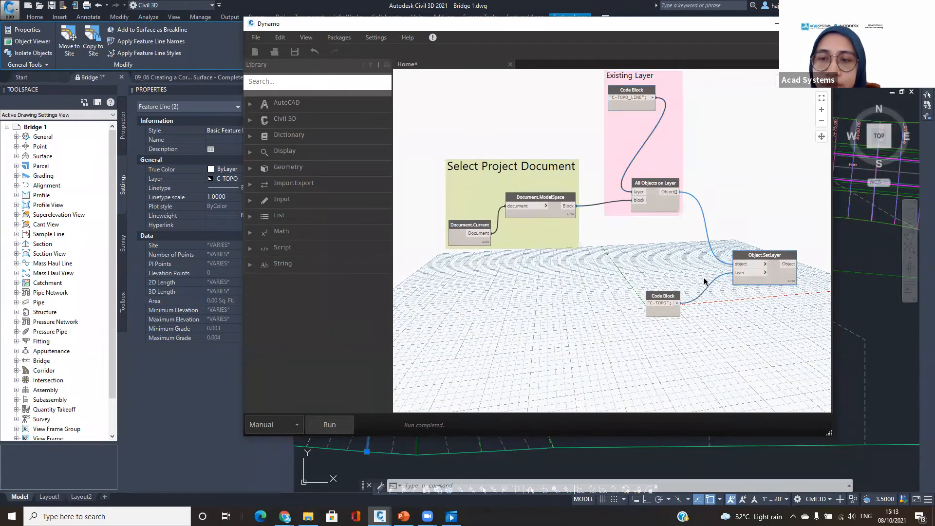
pyautogui.click(673, 294)
pyautogui.moveTo(670, 297)
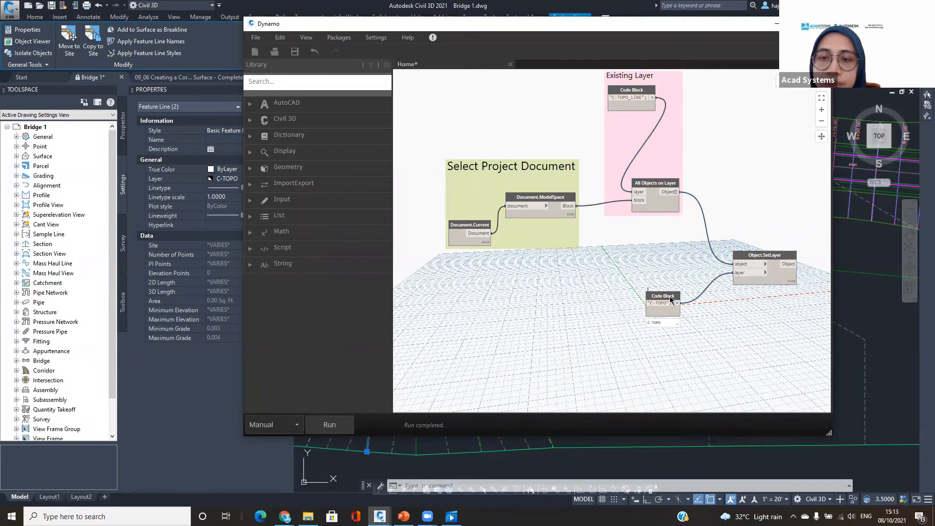
pyautogui.rightClick(671, 299)
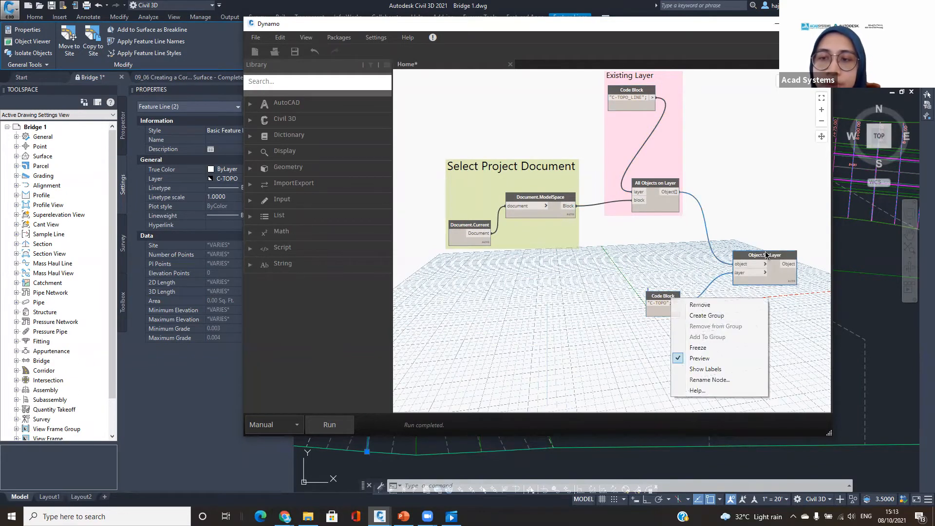
pyautogui.click(766, 255)
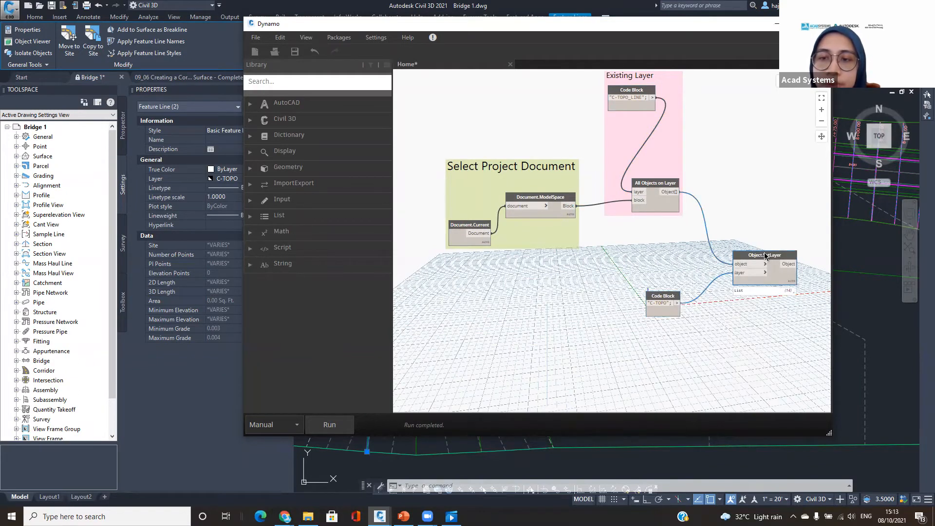
pyautogui.rightClick(674, 295)
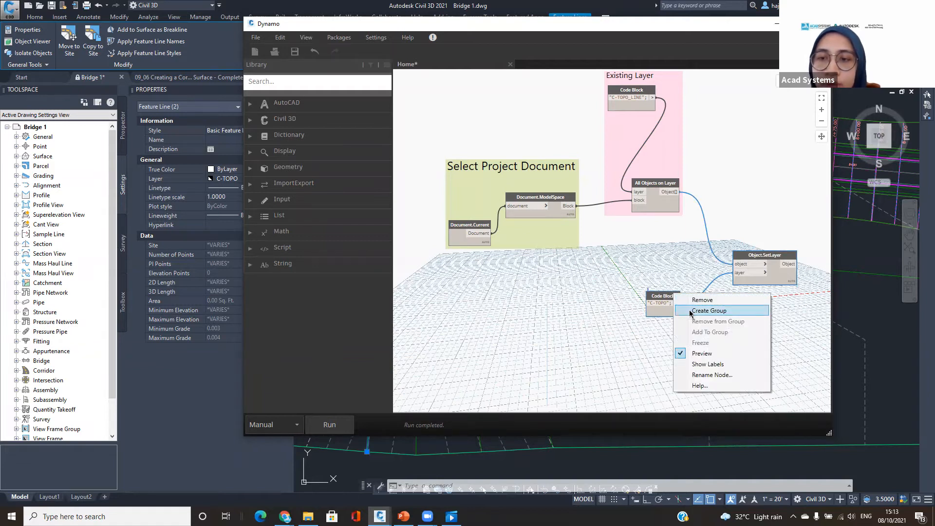
pyautogui.click(691, 313)
# Colour the group around Object.SetLayer light purple and title it "Set to New Layer".
pyautogui.rightClick(686, 240)
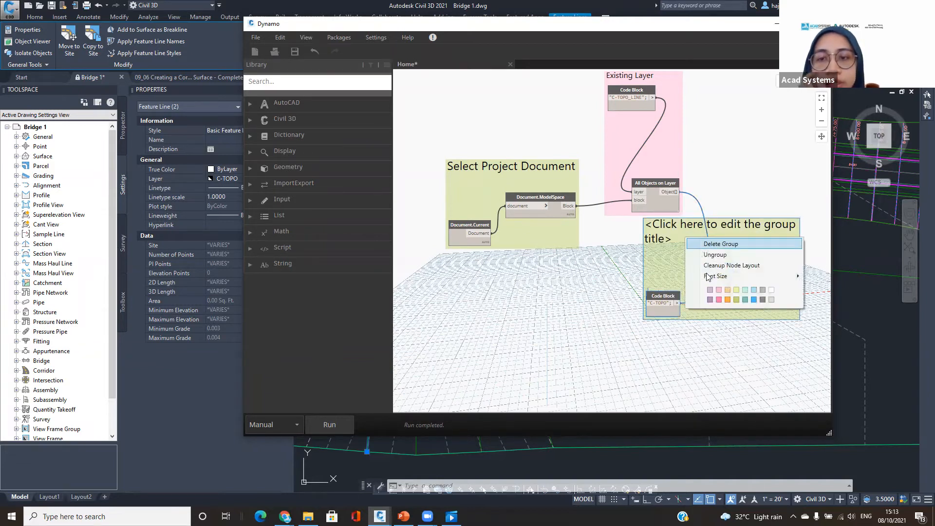
pyautogui.doubleClick(677, 243)
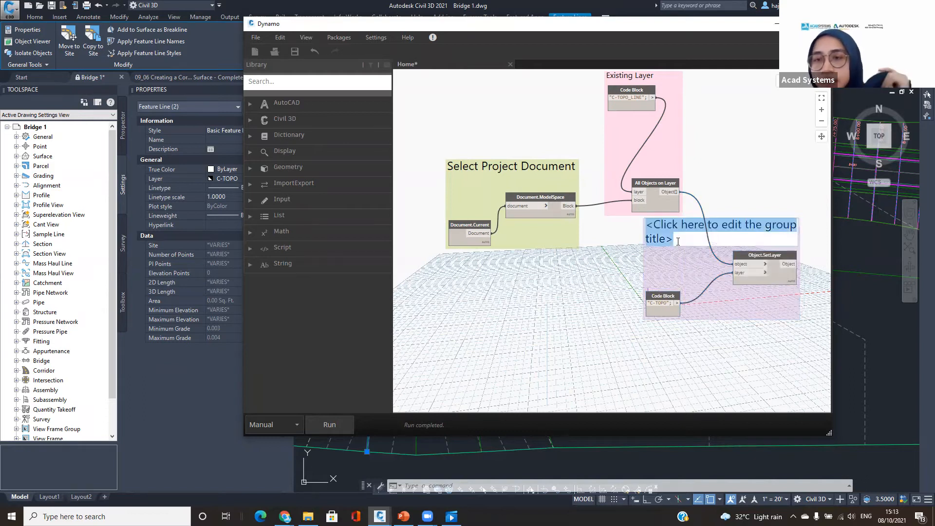
pyautogui.write('Set to New Layer')
pyautogui.click(711, 336)
# Move the "Set to New Layer" group to the right of the "Existing Layer" group, level with its All Objects on Layer node.
pyautogui.moveTo(680, 269); pyautogui.dragTo(684, 318)
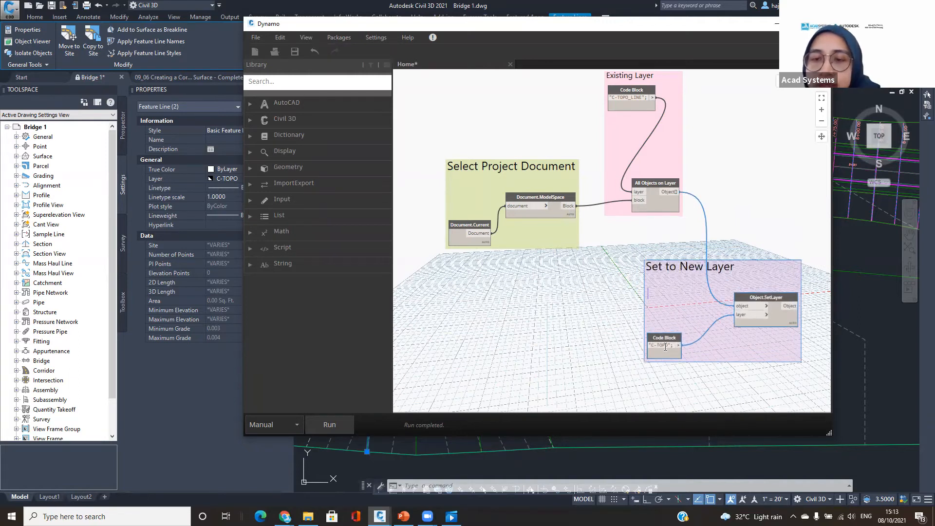
pyautogui.click(633, 100)
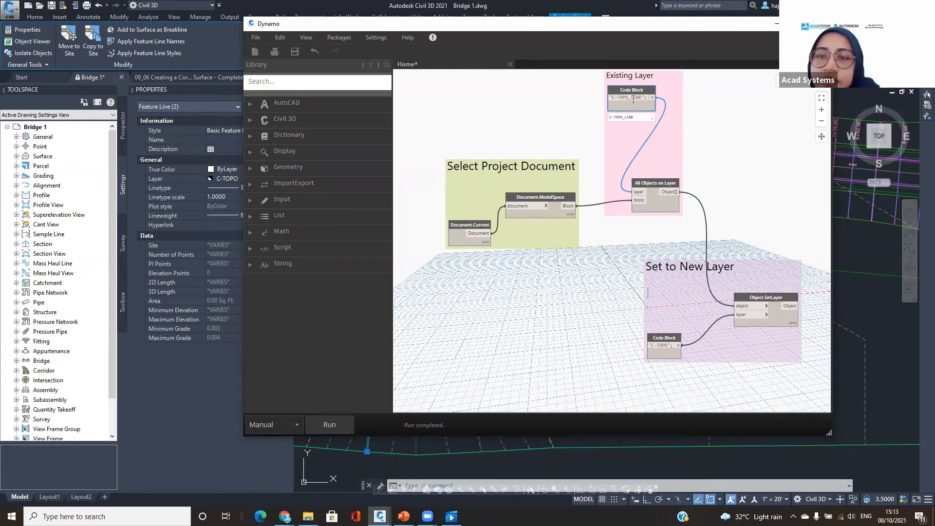
pyautogui.moveTo(641, 98); pyautogui.dragTo(609, 98)
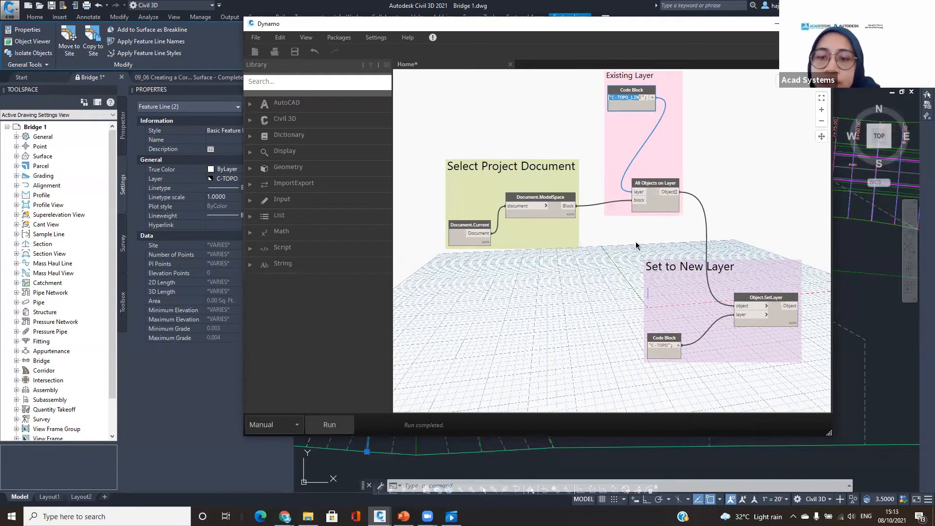
pyautogui.click(603, 277)
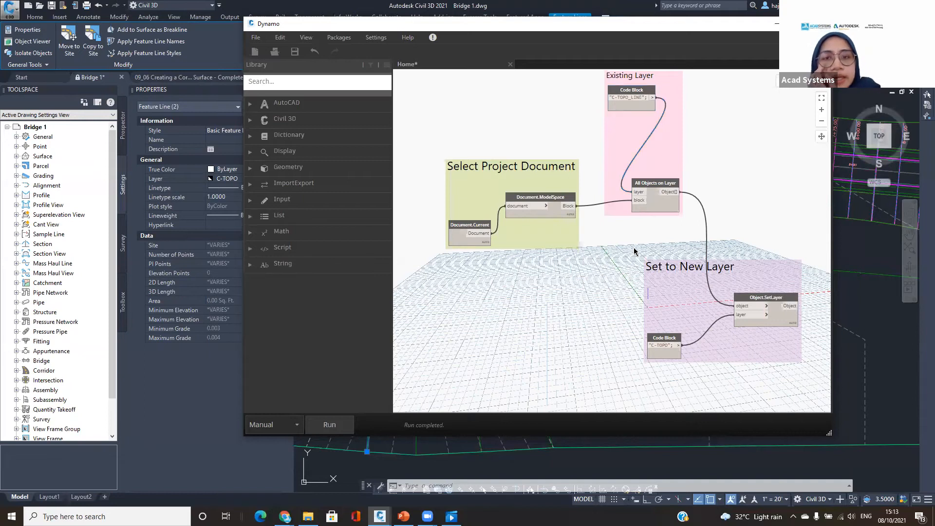
pyautogui.moveTo(739, 259); pyautogui.dragTo(745, 238)
pyautogui.moveTo(736, 243); pyautogui.dragTo(695, 258, button='middle')
pyautogui.moveTo(702, 250); pyautogui.dragTo(751, 167)
pyautogui.click(705, 130)
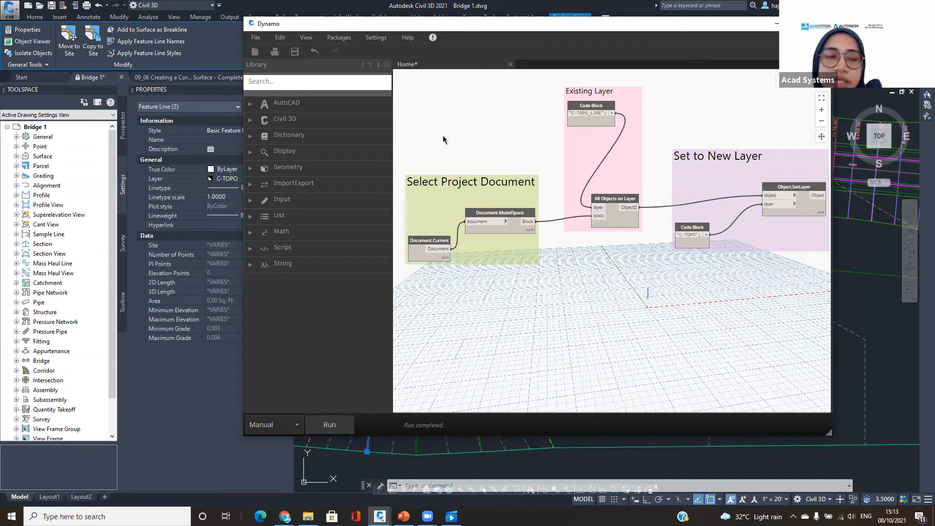
# Start saving the graph as a new file, keeping the Dynamo Workspace (*.dyn) file type.
pyautogui.click(257, 38)
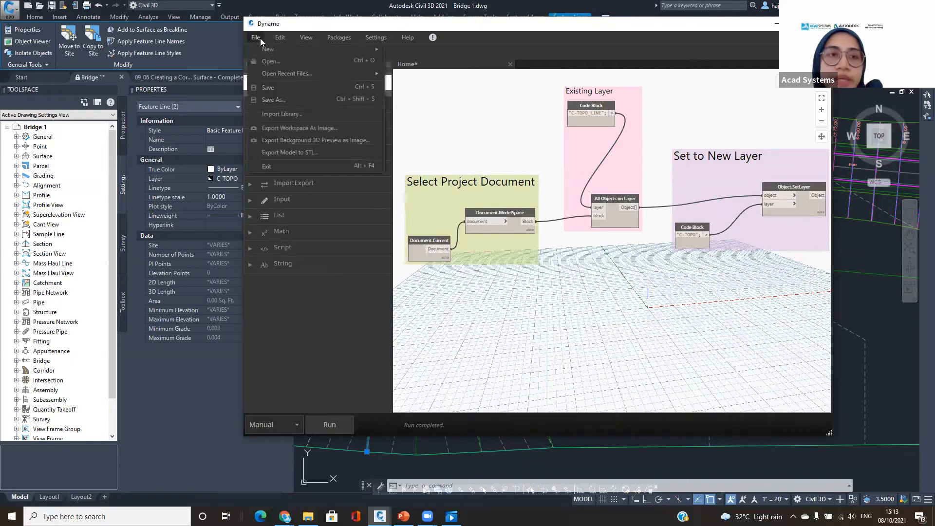
pyautogui.click(268, 100)
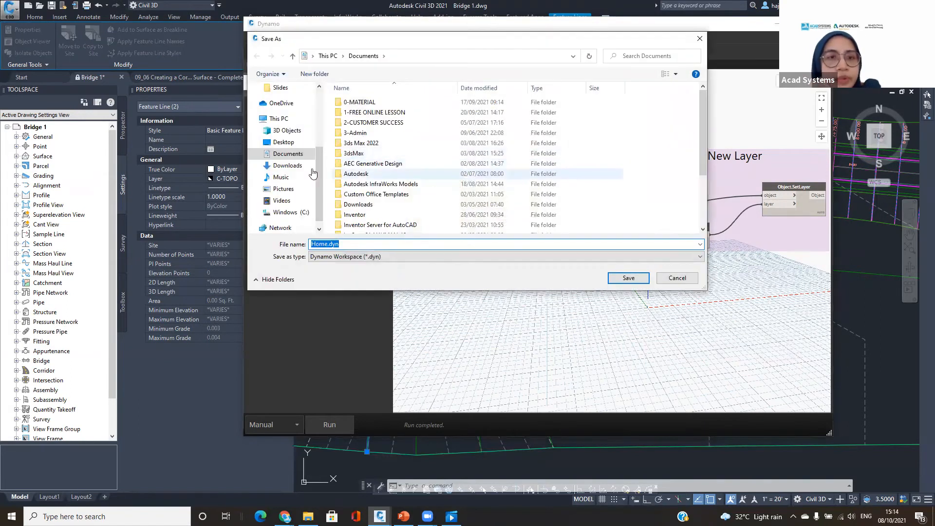
pyautogui.click(375, 255)
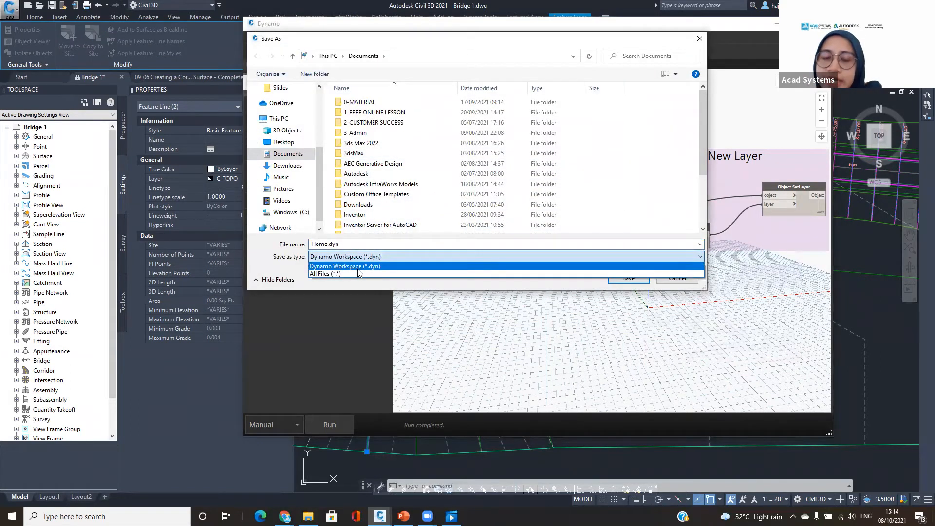
pyautogui.click(366, 255)
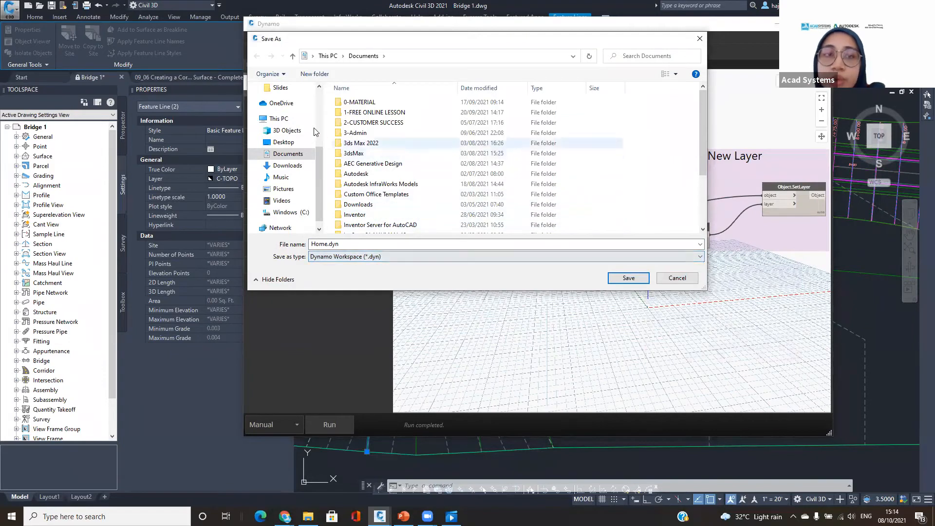
# Try to save the graph as "New layer" in the Documents folder, declining to replace the existing file.
pyautogui.doubleClick(350, 245)
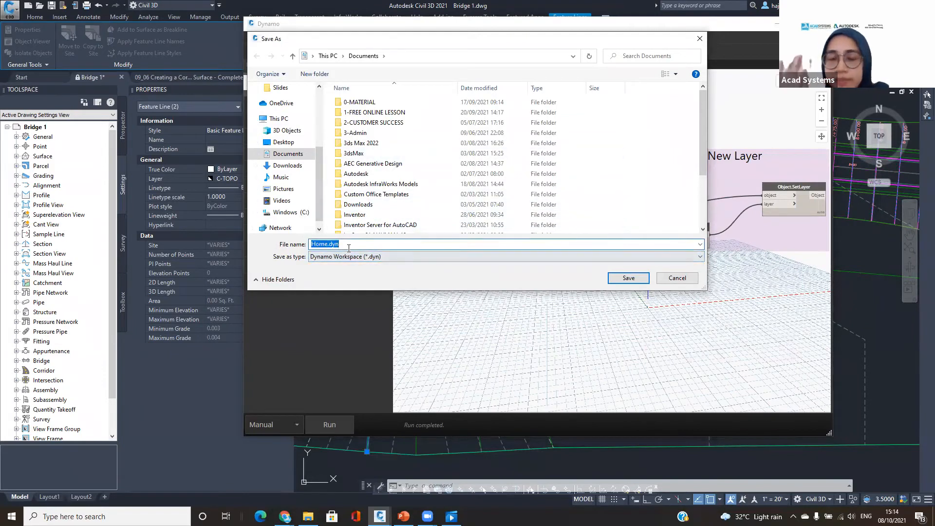
pyautogui.write('New layer')
pyautogui.press('Return')
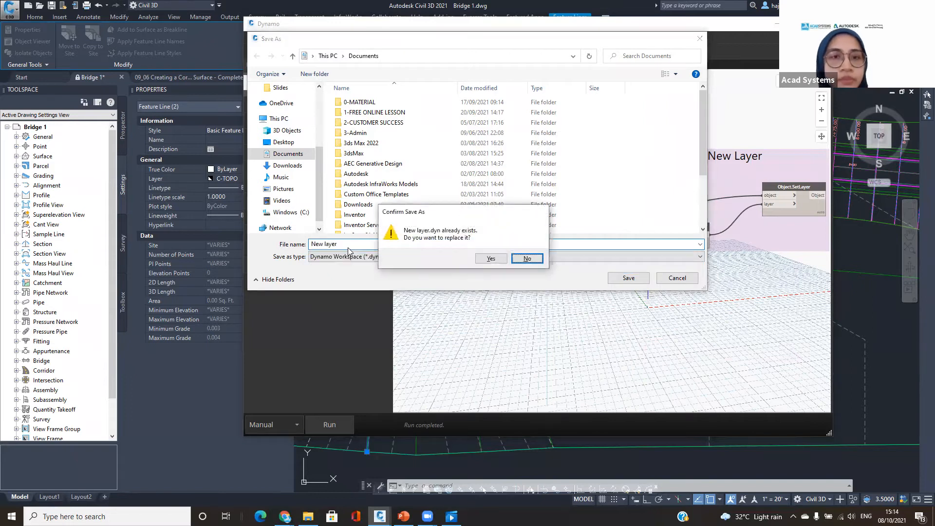
pyautogui.click(527, 259)
# Save the graph as "Set new layer" in the DYNAMO FOL folder.
pyautogui.scroll(3, 290, 122)
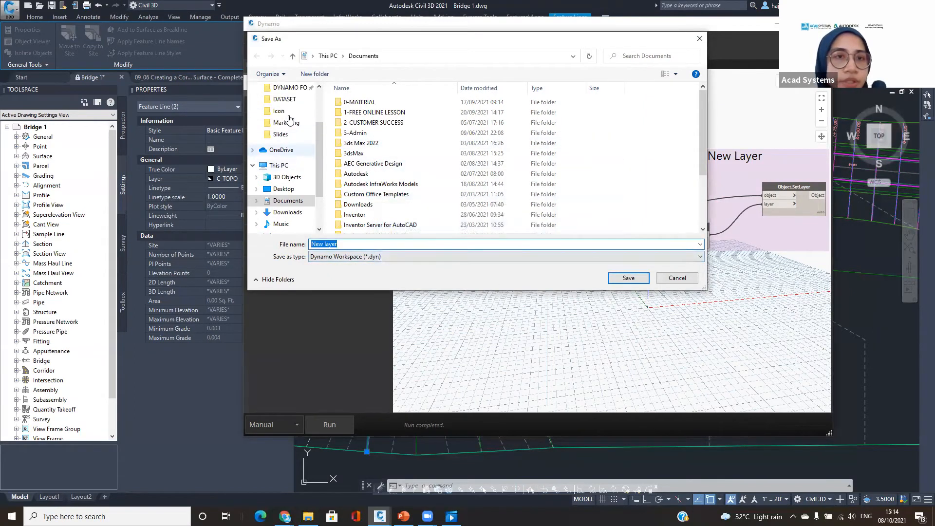
pyautogui.click(289, 134)
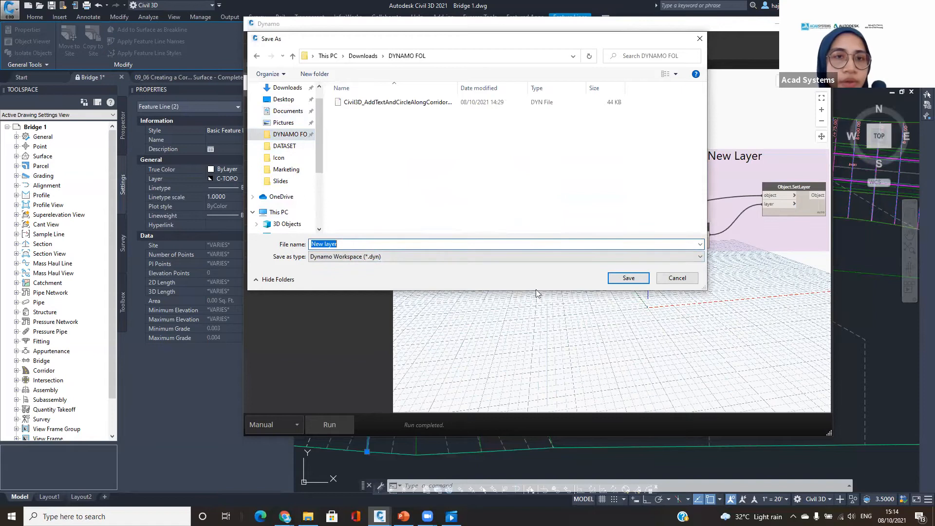
pyautogui.write('Set new layer')
pyautogui.press('Return')
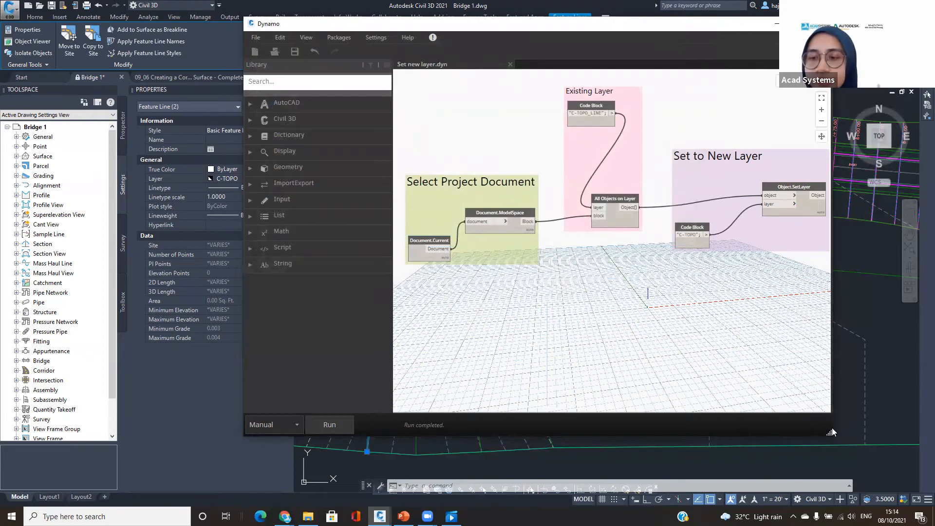
# Close the Dynamo window and open Dynamo Player from Civil 3D.
pyautogui.moveTo(830, 431); pyautogui.dragTo(887, 468)
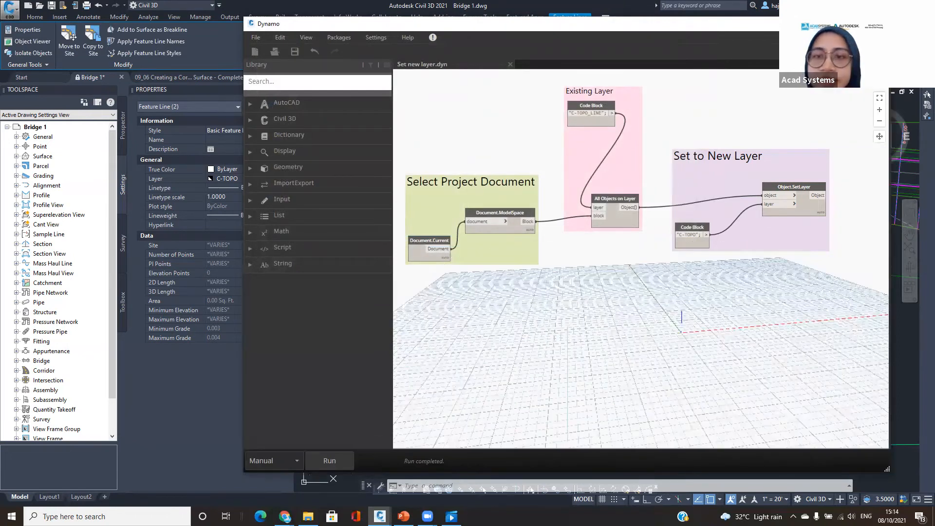
pyautogui.click(879, 23)
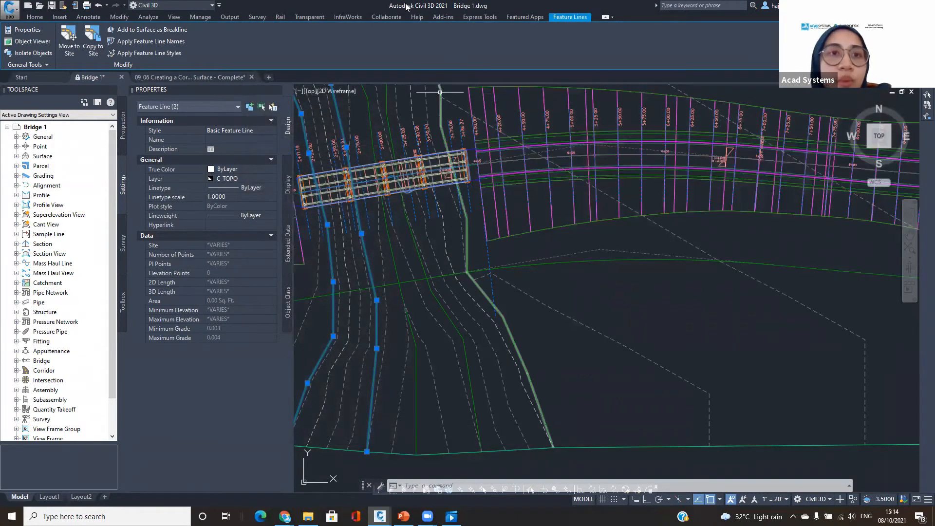
pyautogui.click(202, 18)
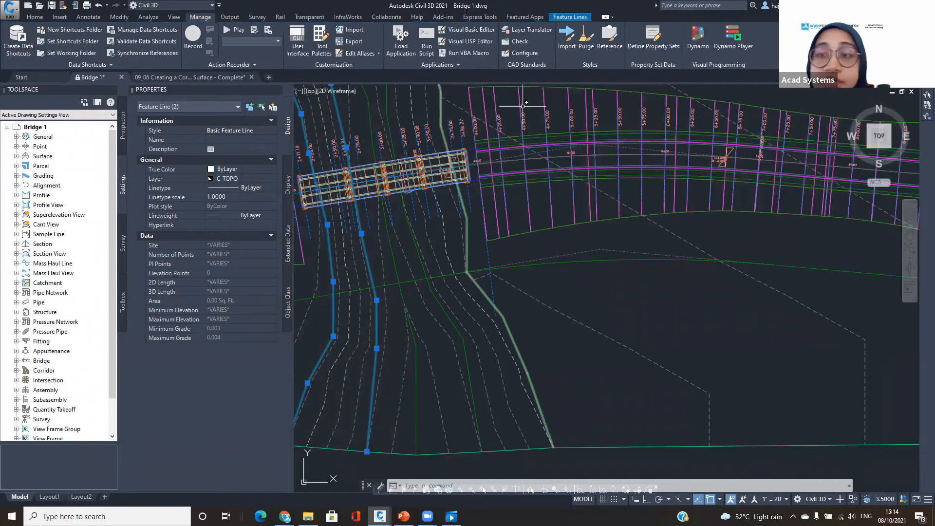
pyautogui.click(736, 51)
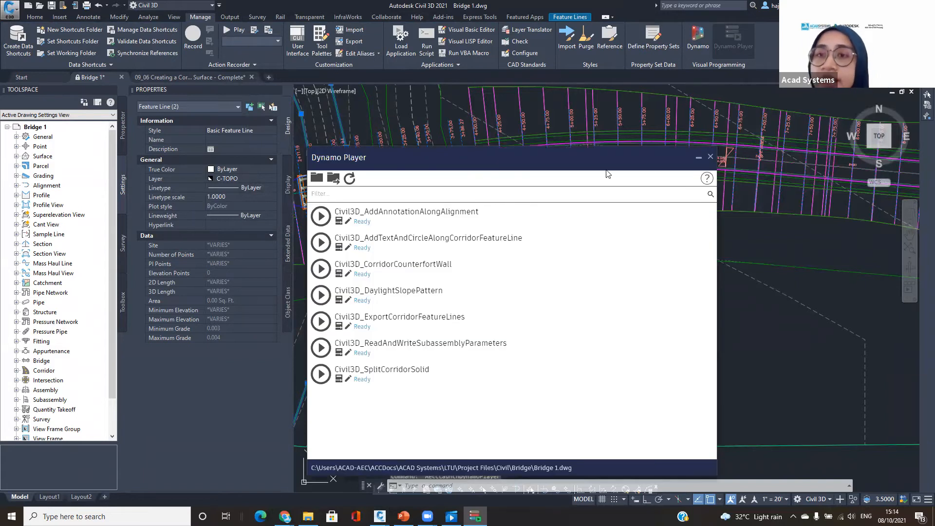
# Enlarge the Dynamo Player window and move it clear of the bridge in the drawing.
pyautogui.moveTo(612, 160); pyautogui.dragTo(696, 78)
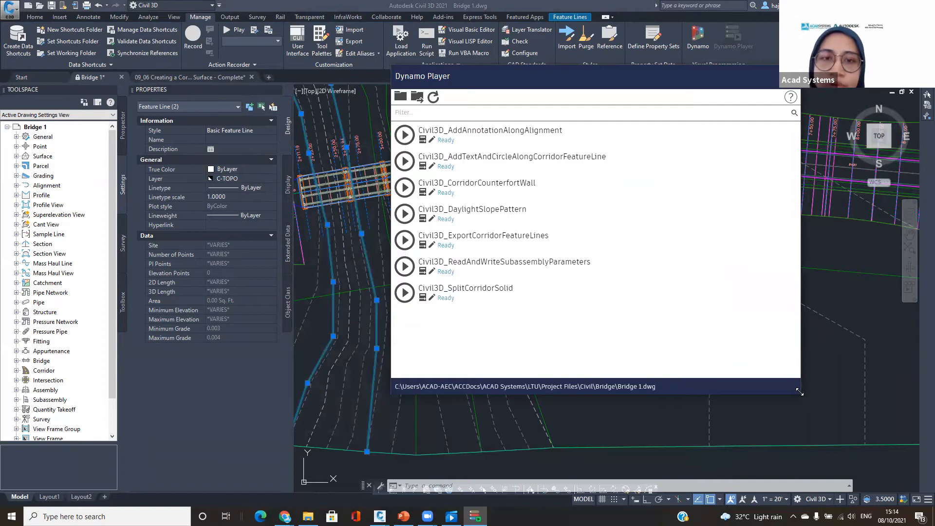
pyautogui.moveTo(799, 392); pyautogui.dragTo(844, 436)
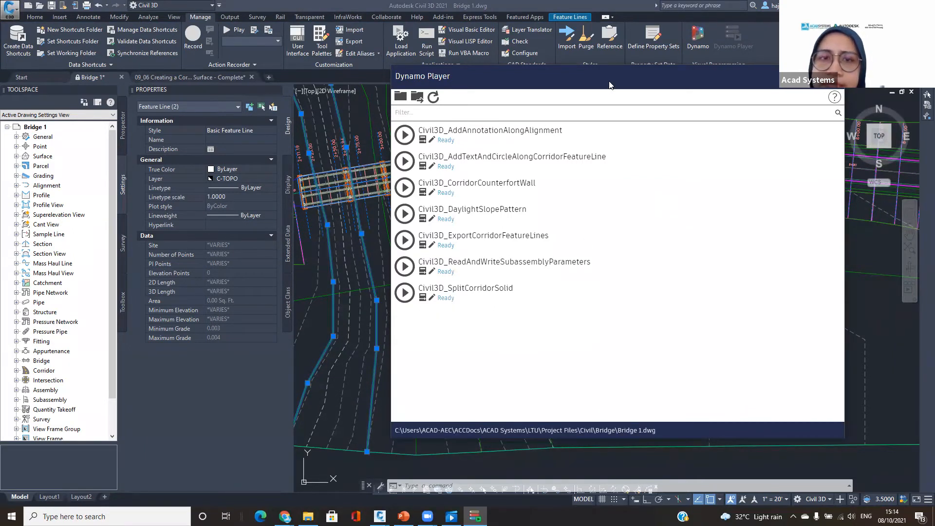
pyautogui.moveTo(730, 76); pyautogui.dragTo(847, 71)
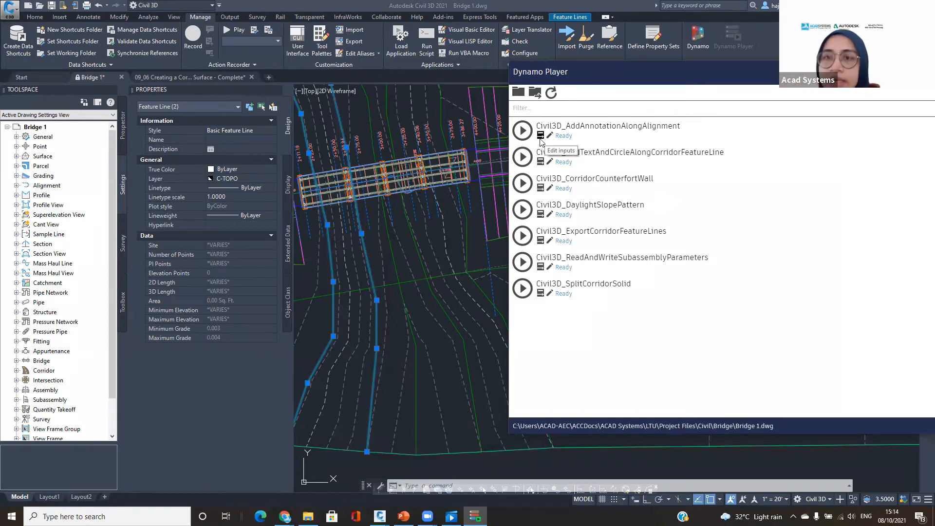
# Check the editable inputs of Civil3D_AddAnnotationAlongAlignment, and open Civil3D_AddTextAndCircleAlongCorridorFeatureLine in Dynamo for editing with the Player window out of the way.
pyautogui.click(540, 137)
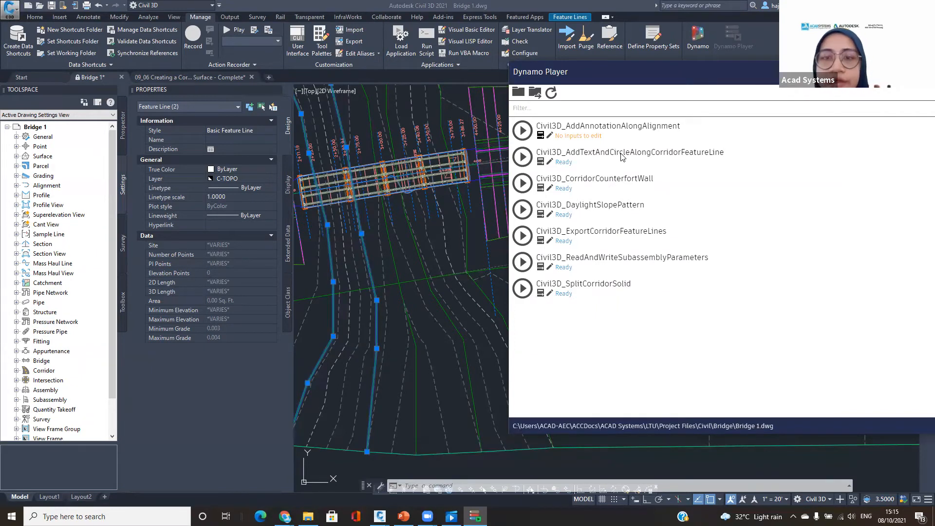
pyautogui.click(551, 162)
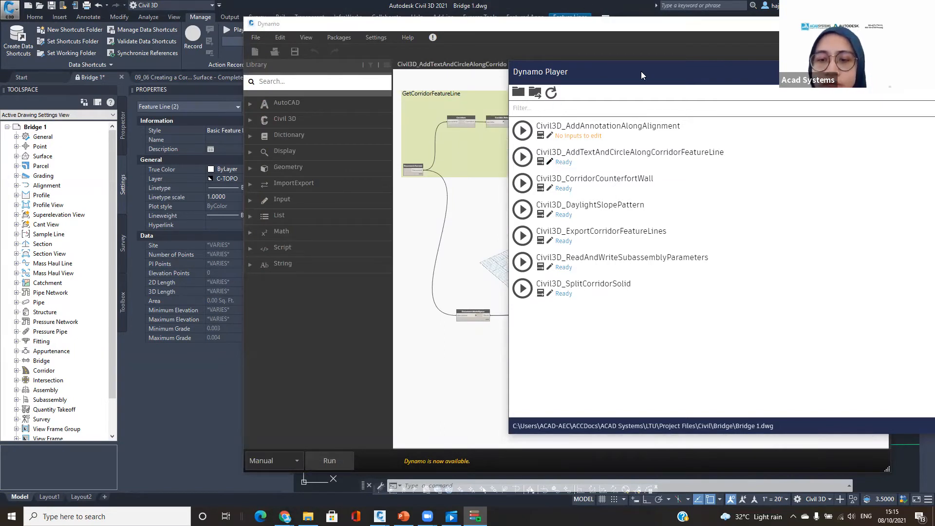
pyautogui.moveTo(641, 71); pyautogui.dragTo(379, 285)
pyautogui.click(396, 287)
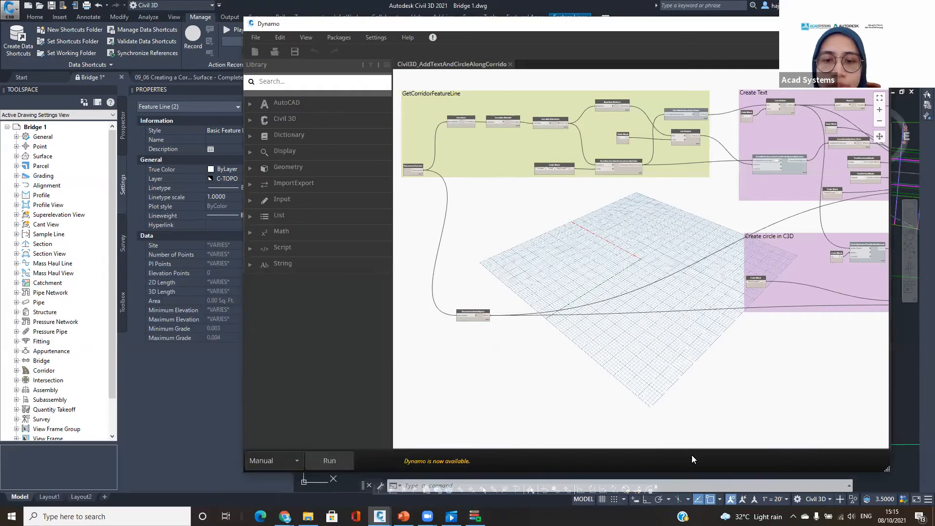
# Maximise the Dynamo window and examine the GetCorridorFeatureLine group of the sample graph.
pyautogui.click(856, 23)
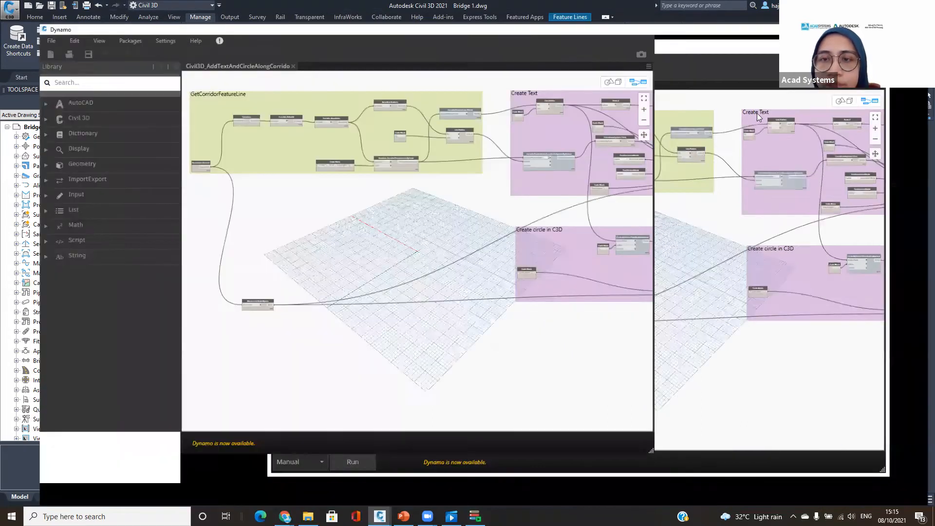
pyautogui.scroll(3, 584, 197)
pyautogui.moveTo(559, 252); pyautogui.dragTo(662, 308, button='middle')
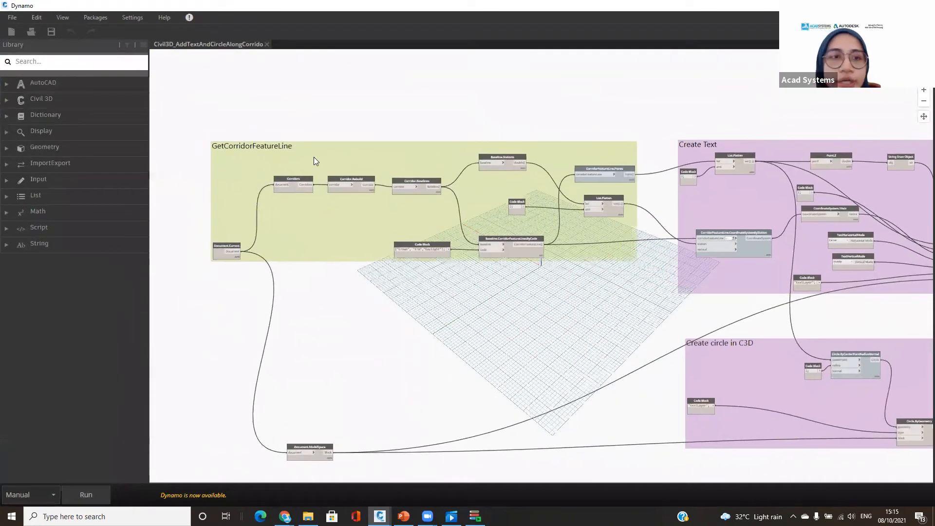
pyautogui.scroll(1, 311, 155)
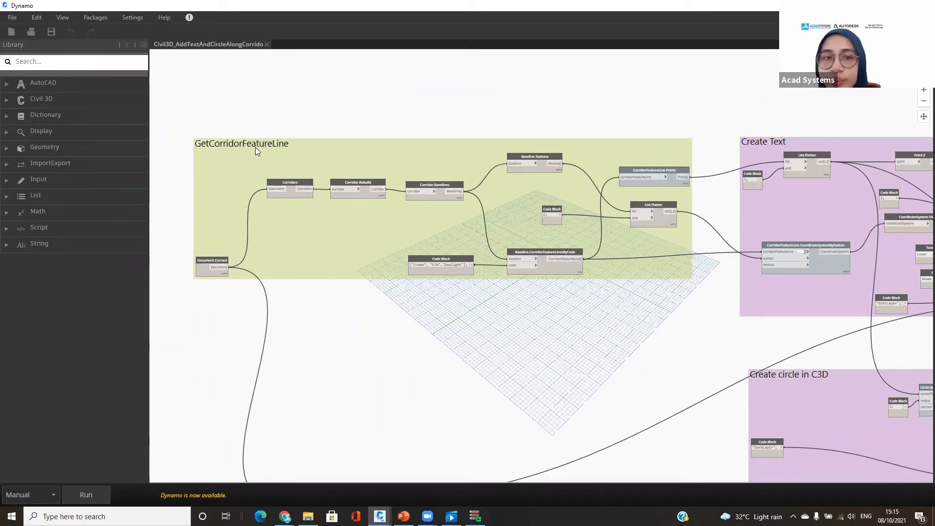
# Examine the Create Text group of the sample graph, from List.Flatten through the text mode nodes to Text.Create.
pyautogui.moveTo(595, 223); pyautogui.dragTo(422, 239, button='middle')
pyautogui.moveTo(588, 196); pyautogui.dragTo(471, 189, button='middle')
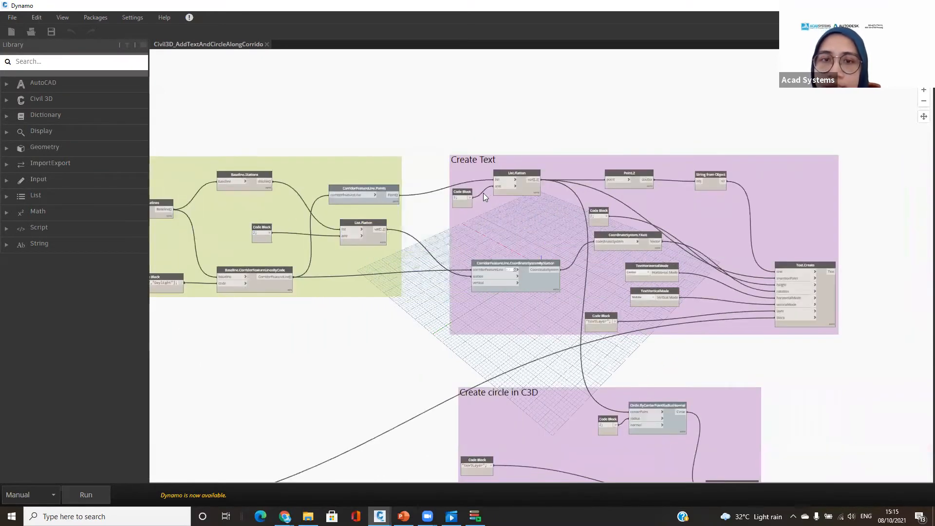
pyautogui.moveTo(560, 298); pyautogui.dragTo(539, 218, button='middle')
pyautogui.moveTo(516, 294); pyautogui.dragTo(509, 103, button='middle')
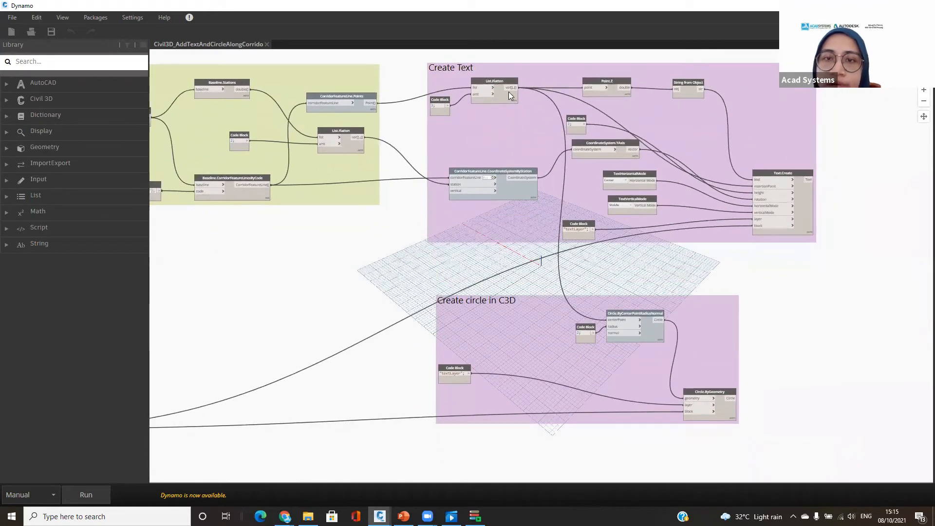
pyautogui.scroll(5, 511, 89)
pyautogui.moveTo(458, 129); pyautogui.dragTo(453, 180, button='middle')
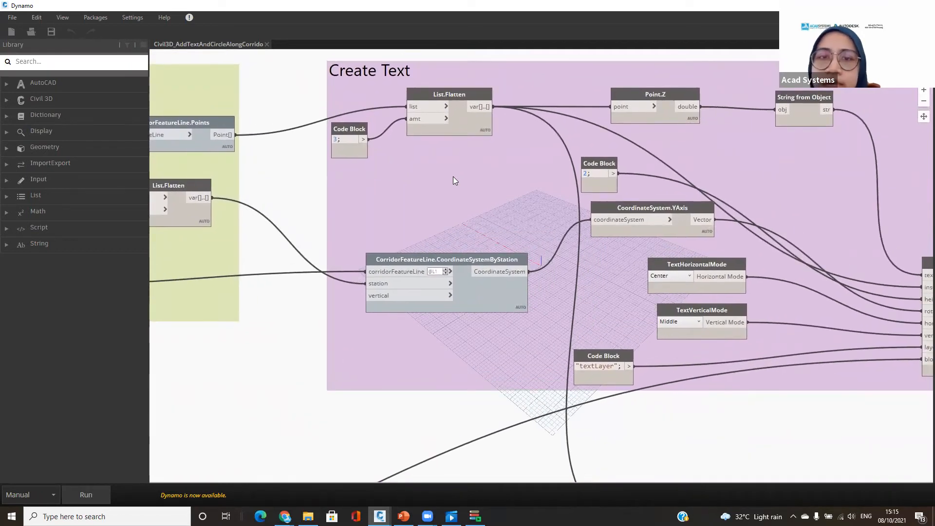
pyautogui.moveTo(430, 120)
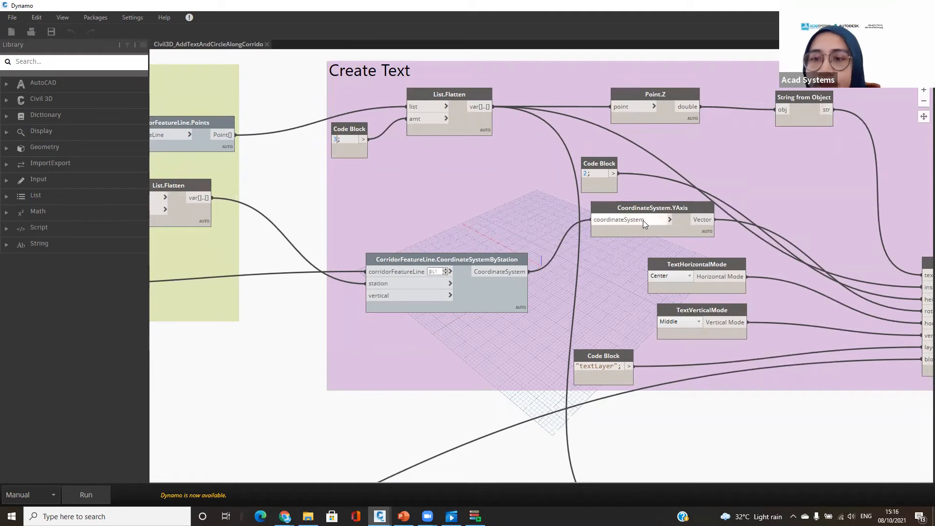
pyautogui.scroll(2, 643, 221)
pyautogui.moveTo(506, 217); pyautogui.dragTo(466, 217, button='middle')
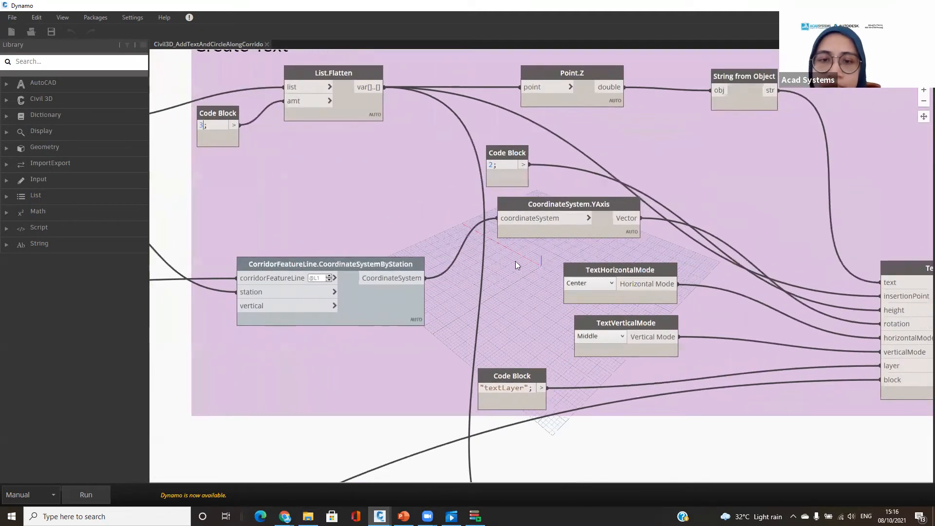
pyautogui.moveTo(789, 285); pyautogui.dragTo(735, 287, button='middle')
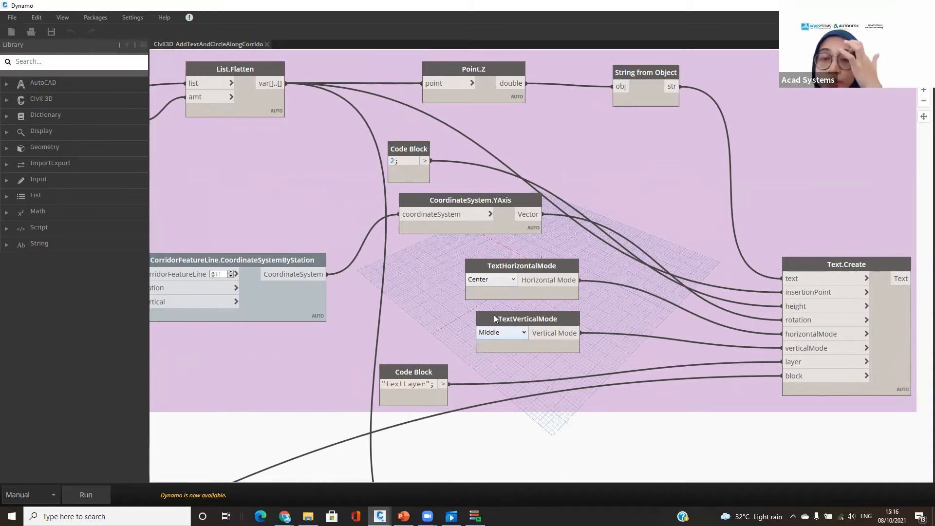
# Examine the Create circle in C3D group, the "textLayer" code block and the radius input of Circle.ByCenterPointRadiusNormal.
pyautogui.scroll(-3, 497, 309)
pyautogui.moveTo(504, 372); pyautogui.dragTo(509, 253, button='middle')
pyautogui.moveTo(528, 172); pyautogui.dragTo(530, 148, button='middle')
pyautogui.moveTo(479, 298); pyautogui.dragTo(482, 294, button='middle')
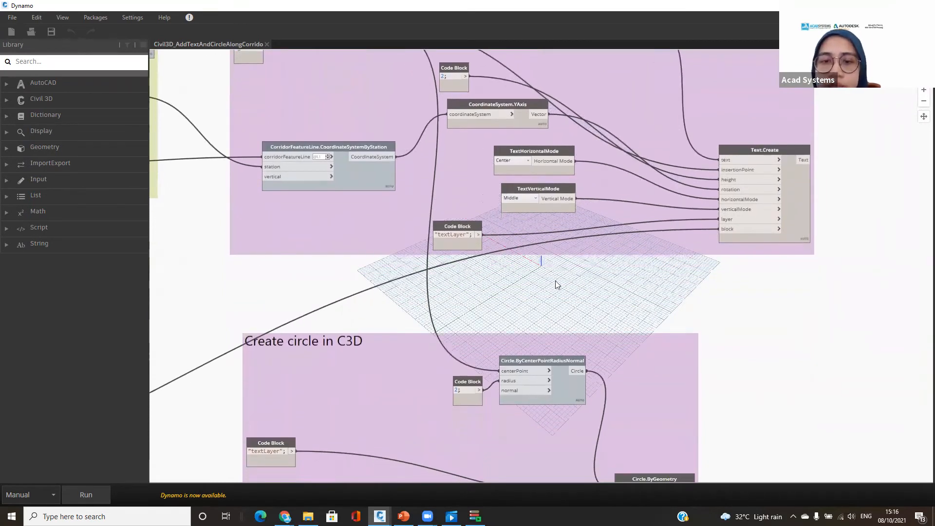
pyautogui.moveTo(556, 280); pyautogui.dragTo(577, 187, button='middle')
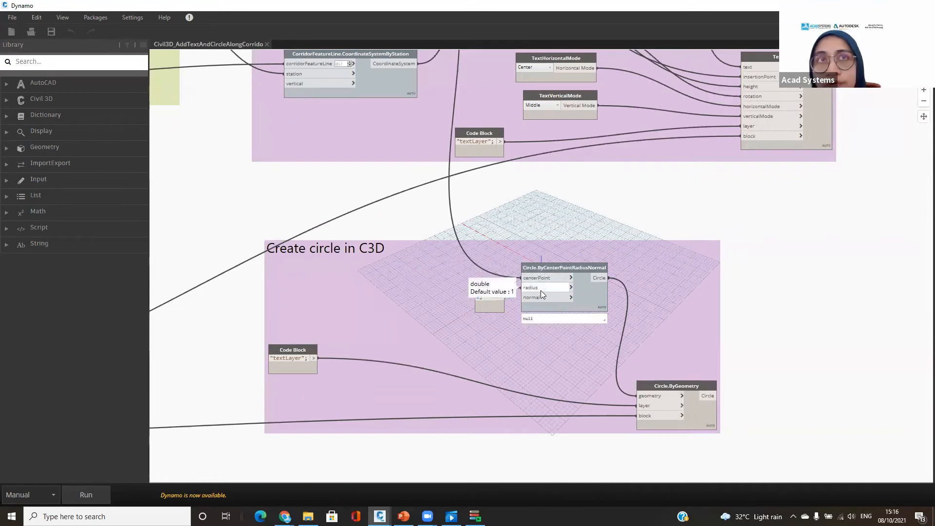
pyautogui.scroll(3, 540, 290)
pyautogui.scroll(1, 541, 290)
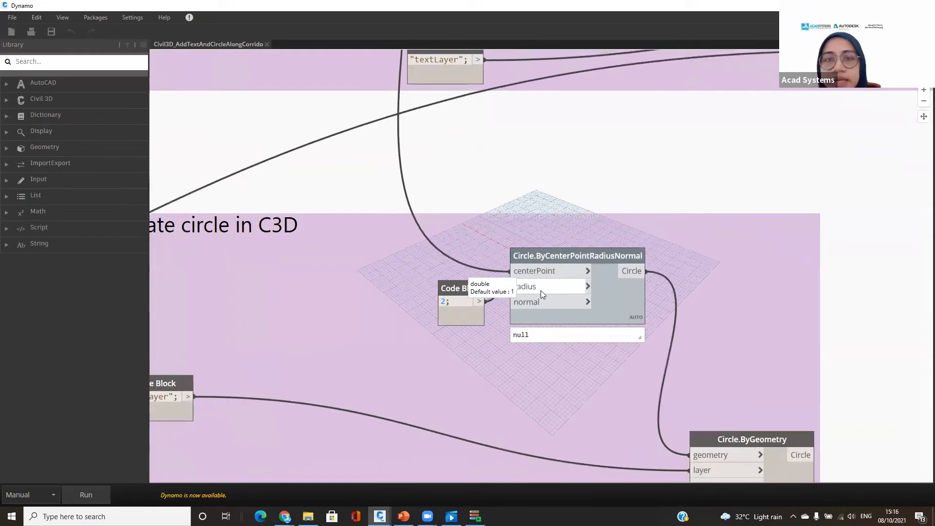
pyautogui.doubleClick(407, 59)
pyautogui.click(459, 60)
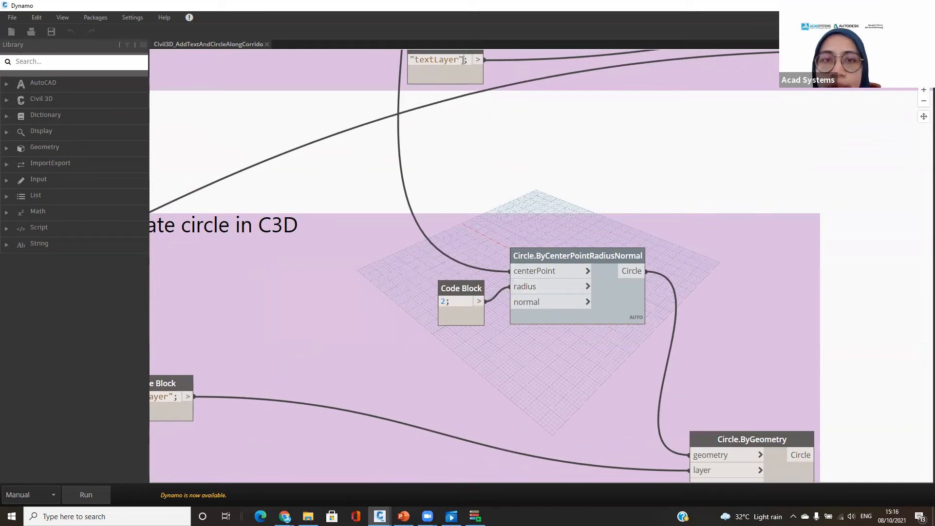
pyautogui.click(415, 60)
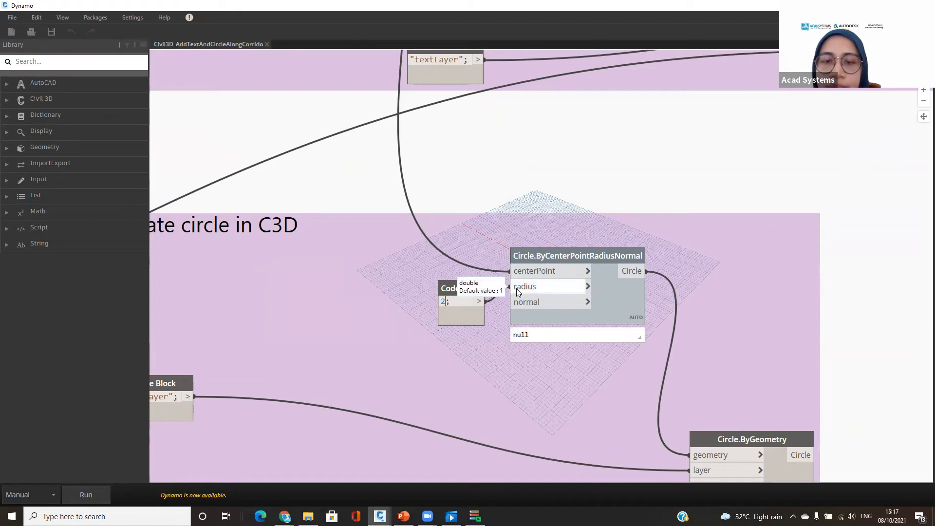
pyautogui.click(588, 287)
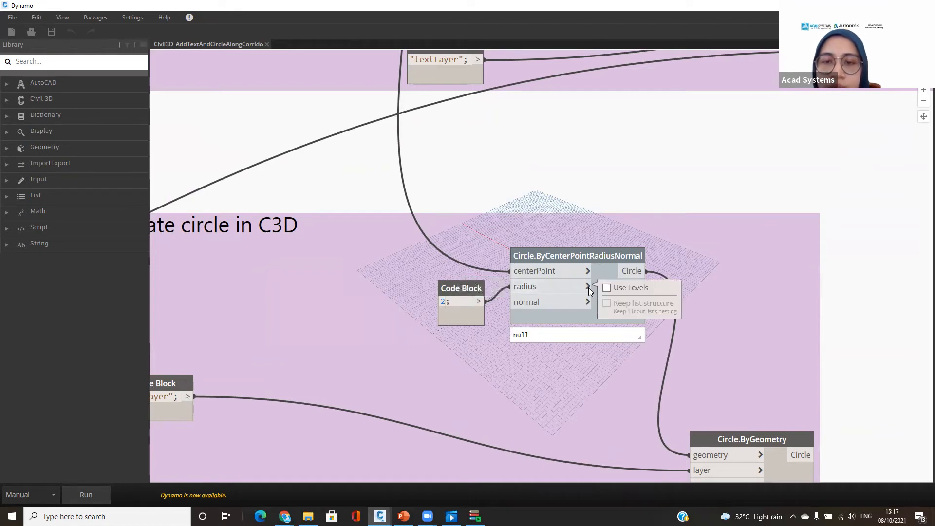
pyautogui.click(510, 286)
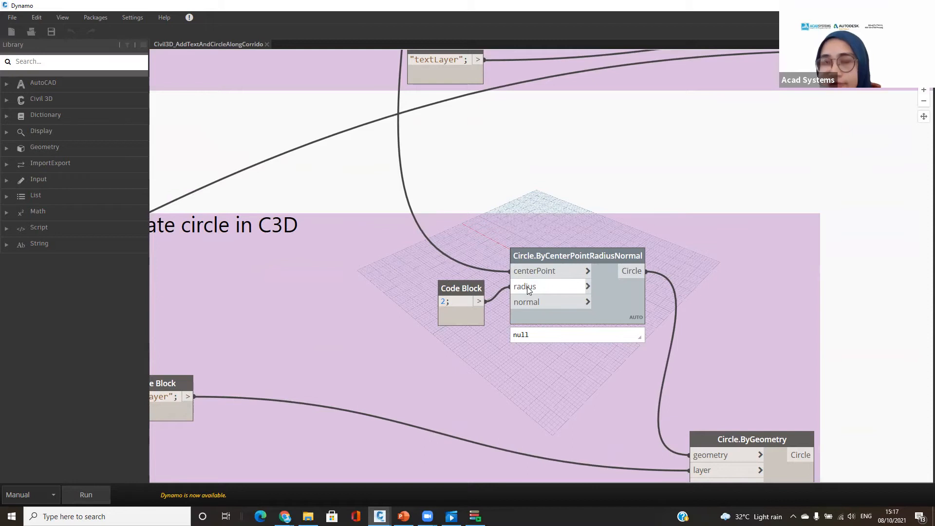
# Set the code block feeding the circle radius to 6.
pyautogui.doubleClick(440, 302)
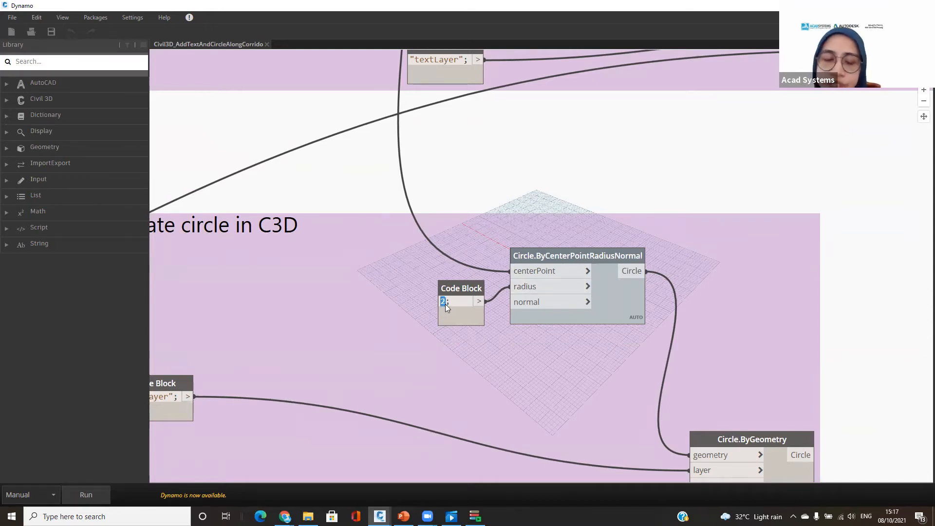
pyautogui.write('4')
pyautogui.click(448, 332)
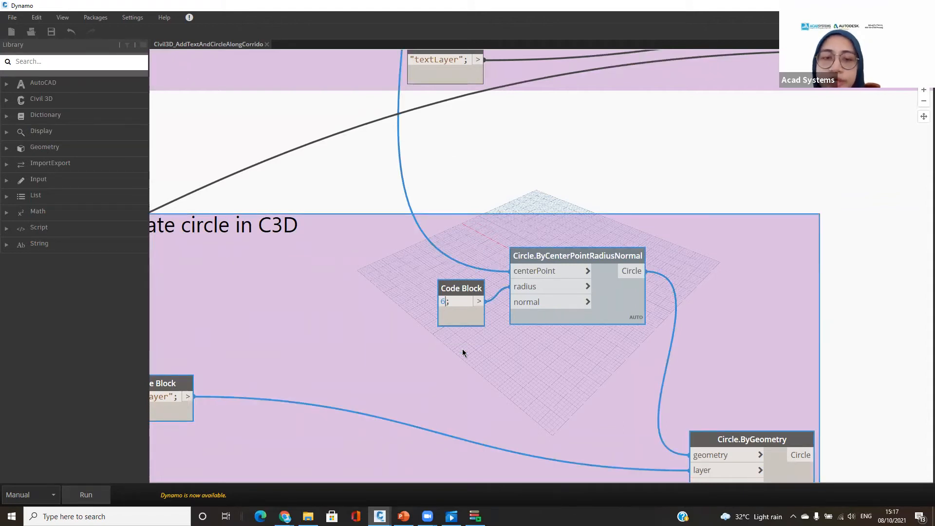
# Change the layer name to "textLayer_1" in the code blocks of both the Create Text and Create circle in C3D groups.
pyautogui.scroll(-3, 465, 360)
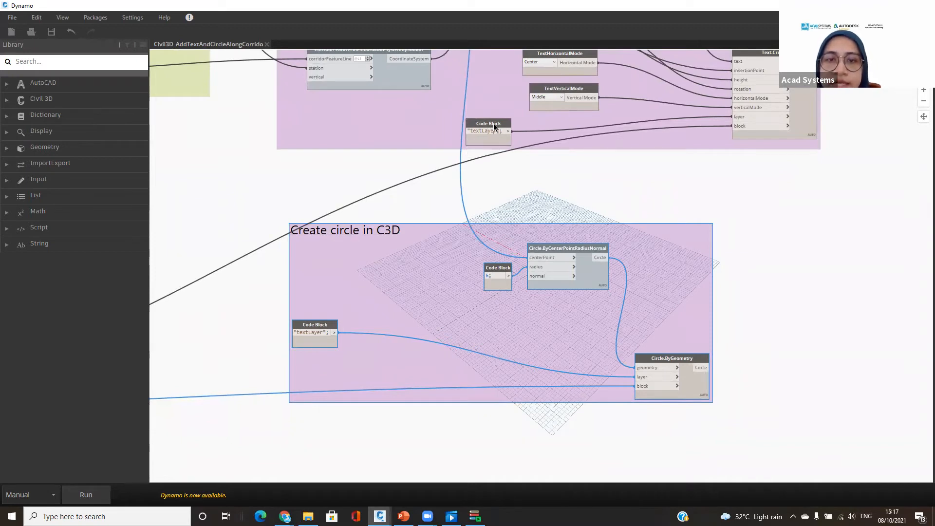
pyautogui.scroll(3, 487, 128)
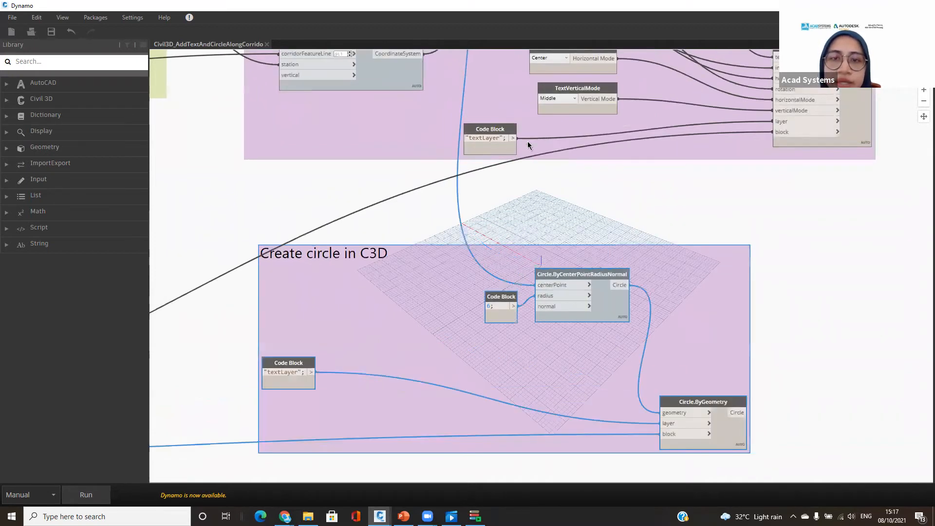
pyautogui.scroll(3, 515, 207)
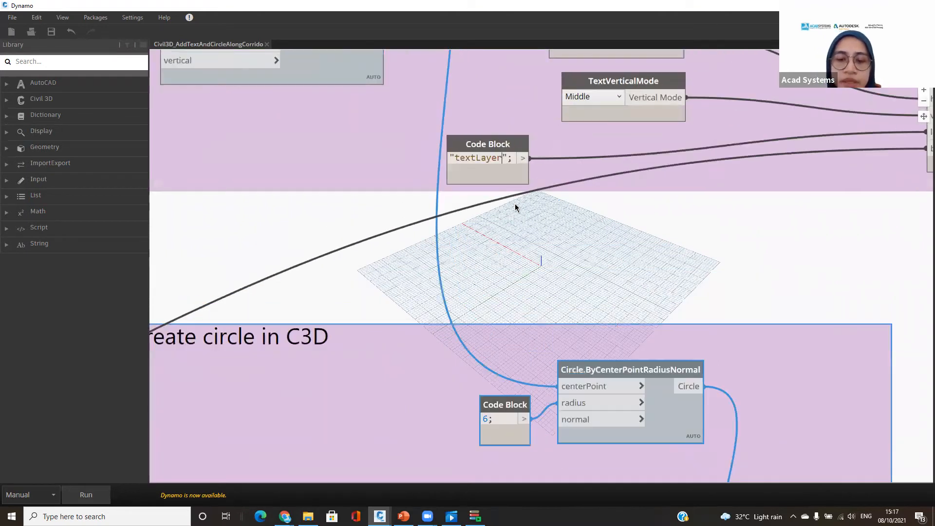
pyautogui.scroll(-5, 425, 267)
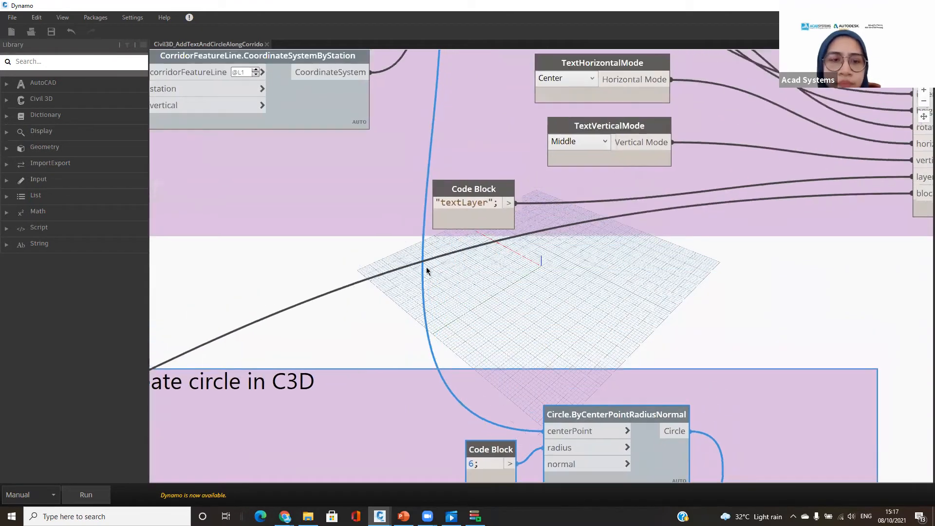
pyautogui.moveTo(379, 367); pyautogui.dragTo(455, 277, button='middle')
pyautogui.click(353, 370)
pyautogui.write('_1";')
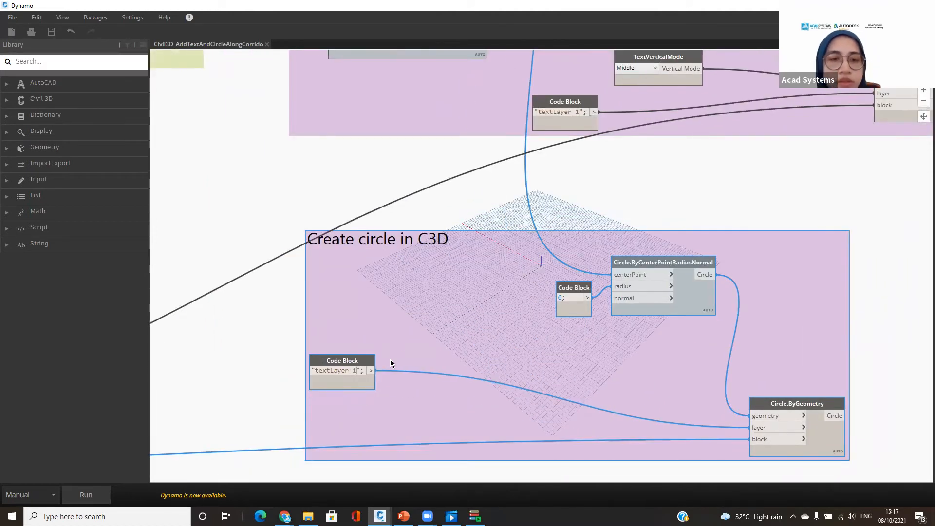
# Run the graph to place text and circles along the corridor feature lines in the bridge drawing.
pyautogui.scroll(-2, 460, 333)
pyautogui.moveTo(457, 243); pyautogui.dragTo(630, 266, button='middle')
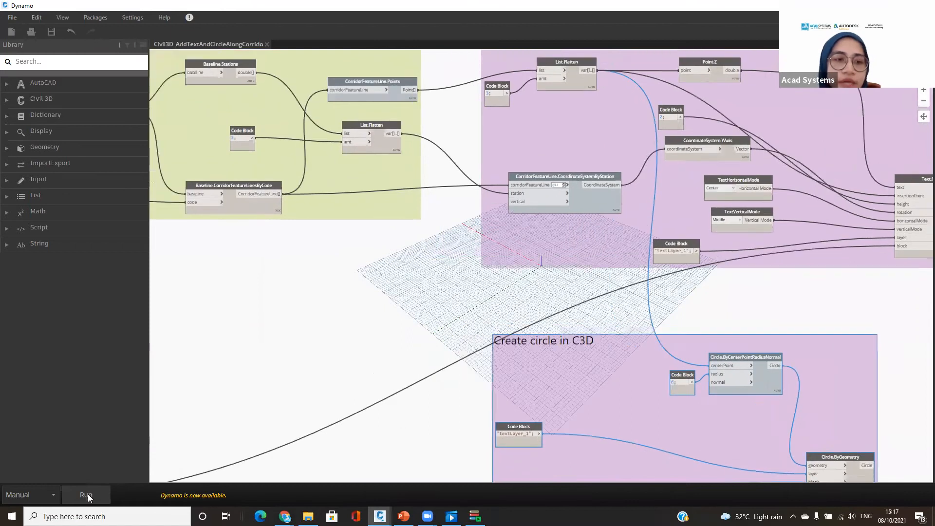
pyautogui.scroll(-3, 382, 441)
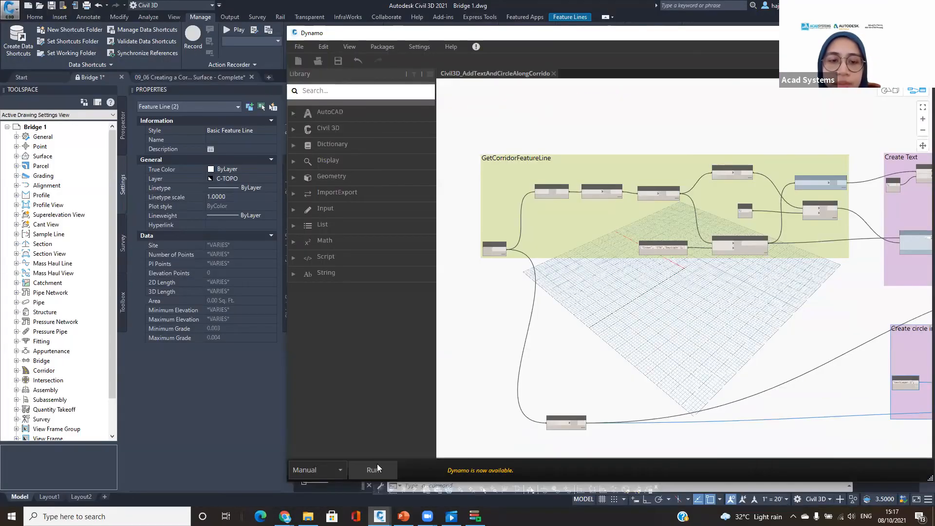
pyautogui.click(373, 470)
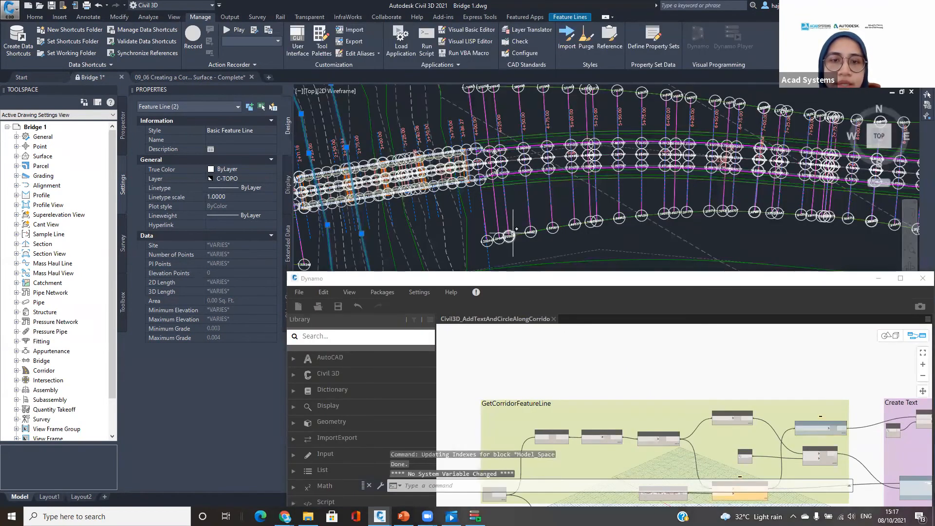
# Inspect the generated circles and elevation texts along the corridor feature line, selecting one of the circles.
pyautogui.scroll(5, 511, 233)
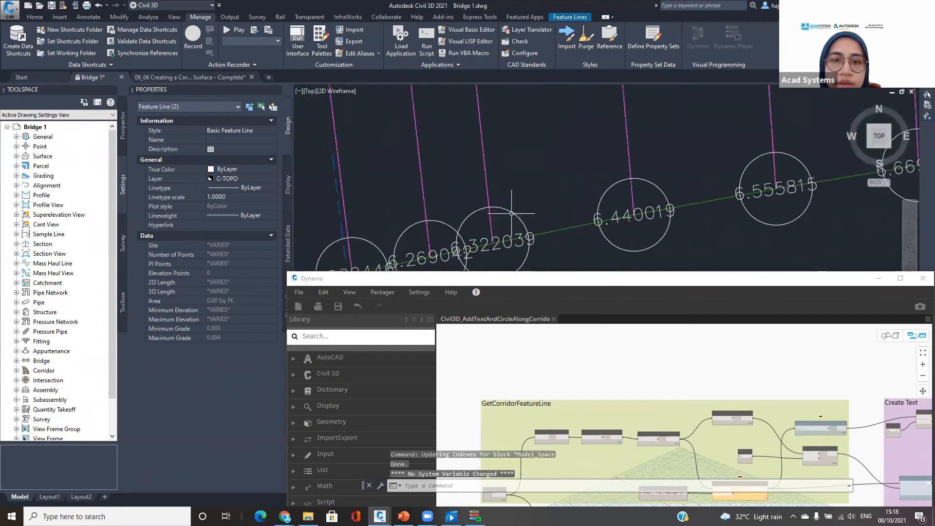
pyautogui.scroll(6, 625, 194)
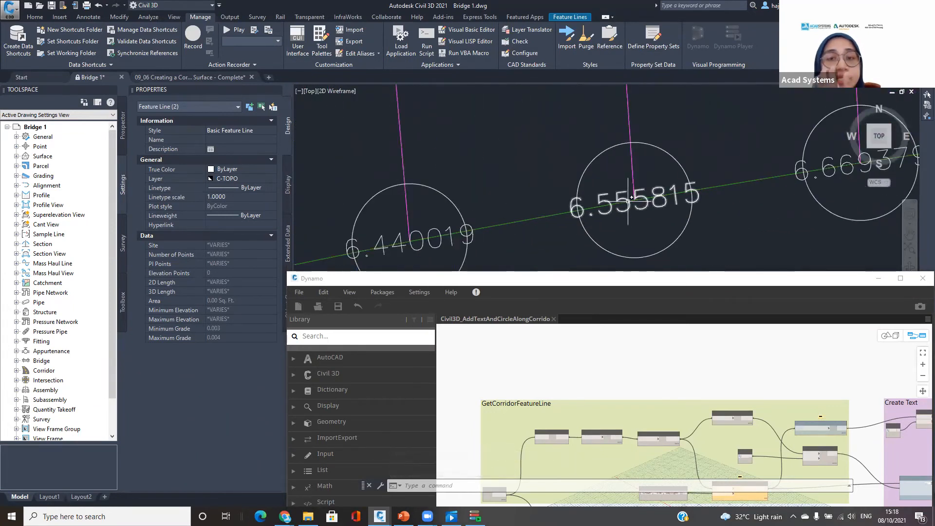
pyautogui.scroll(-3, 628, 200)
pyautogui.click(647, 167)
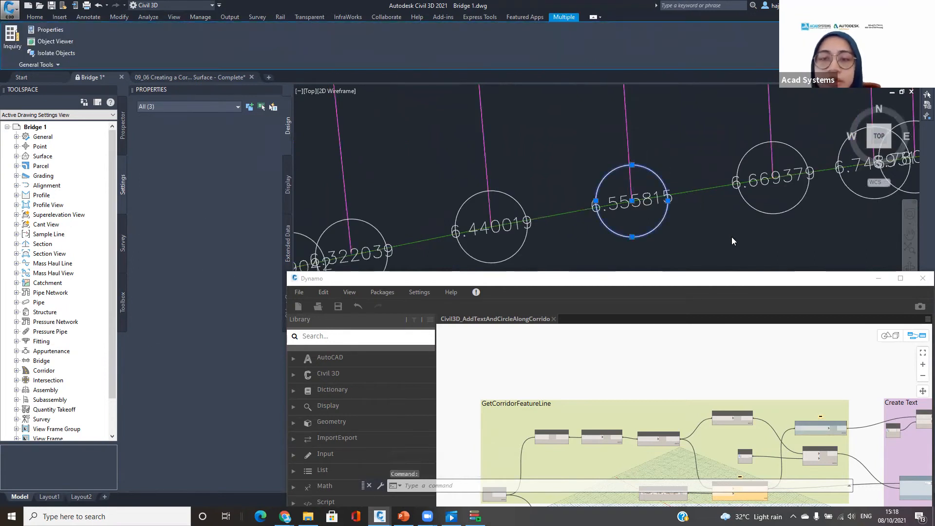
pyautogui.scroll(-8, 633, 219)
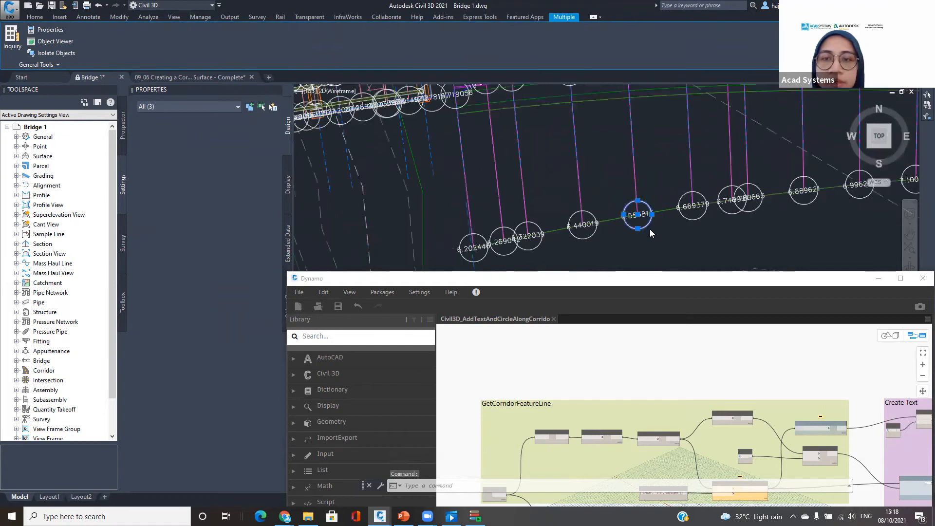
pyautogui.moveTo(675, 239); pyautogui.dragTo(653, 232, button='middle')
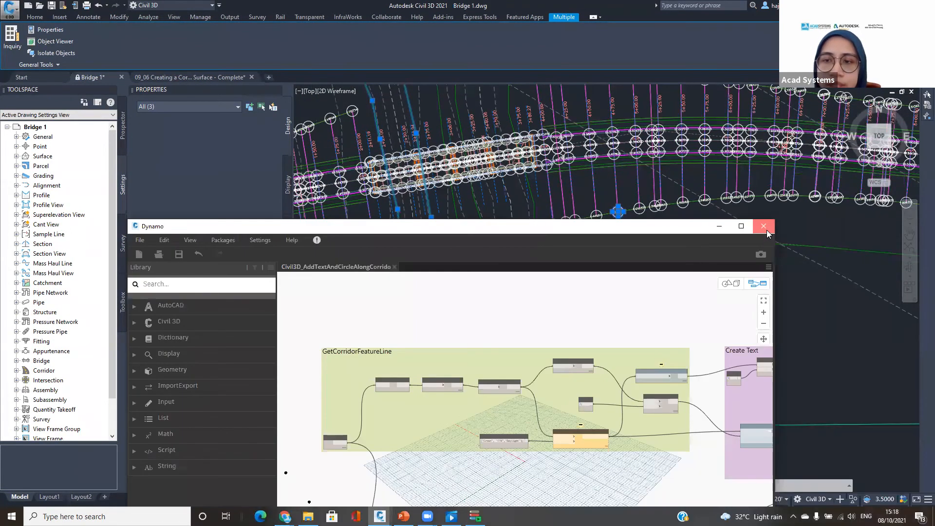
# Close Dynamo without saving the changes to the sample graph.
pyautogui.click(765, 227)
pyautogui.moveTo(470, 411); pyautogui.dragTo(432, 270)
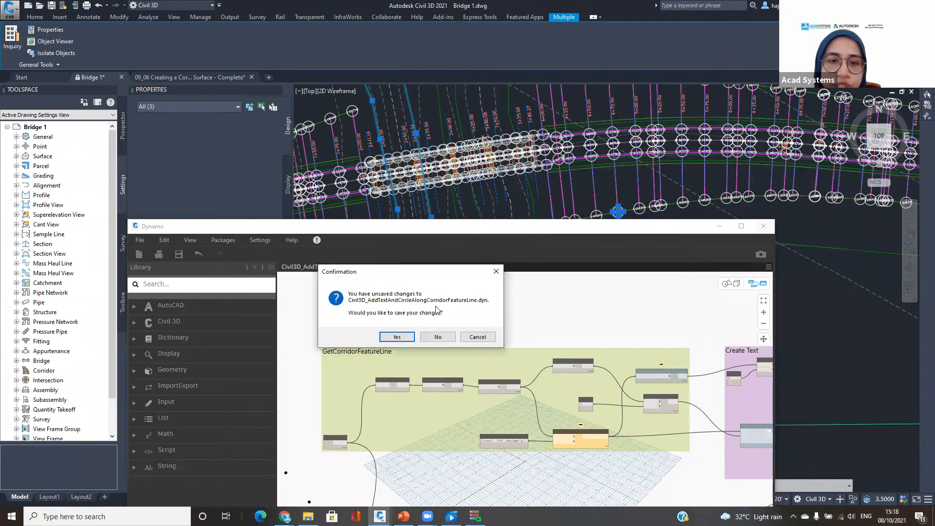
pyautogui.click(438, 334)
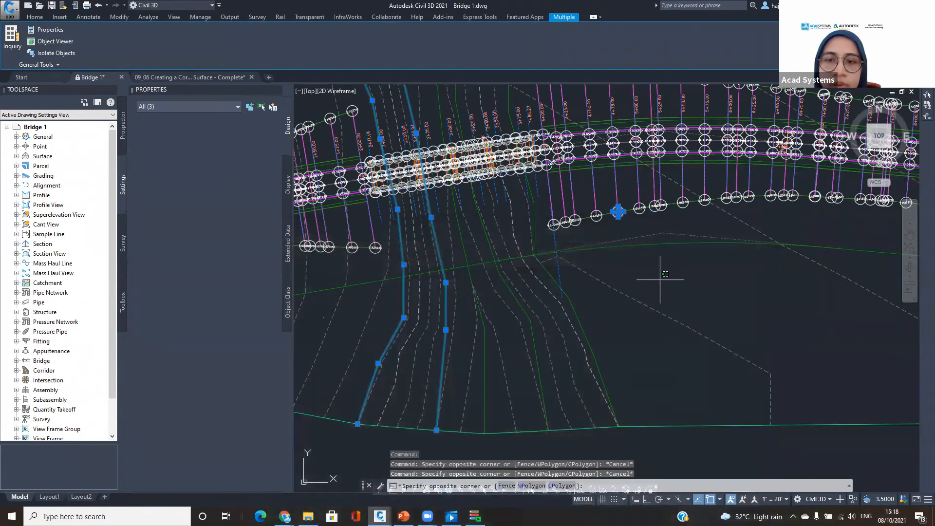
# Undo the text and circles placed along the corridor in the drawing.
pyautogui.hotkey('ctrl', 'z')
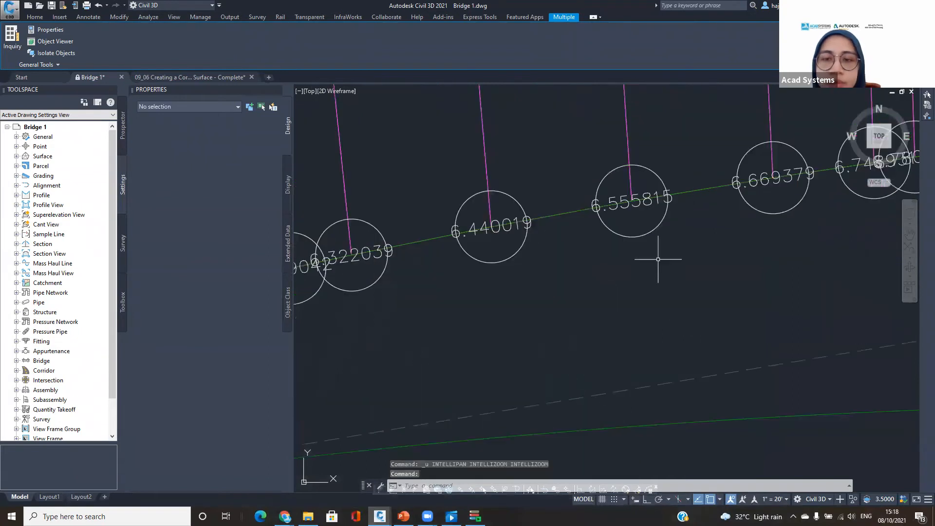
pyautogui.scroll(-4, 660, 265)
pyautogui.scroll(-2, 666, 261)
pyautogui.hotkey('ctrl', 'z')
pyautogui.hotkey('ctrl', 'z')
pyautogui.hotkey('ctrl', 'z')
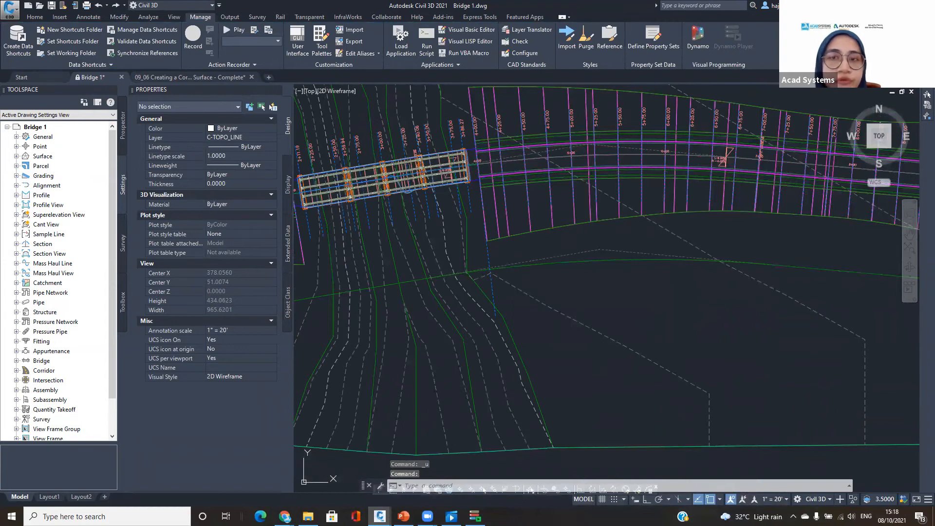
pyautogui.hotkey('ctrl', 'z')
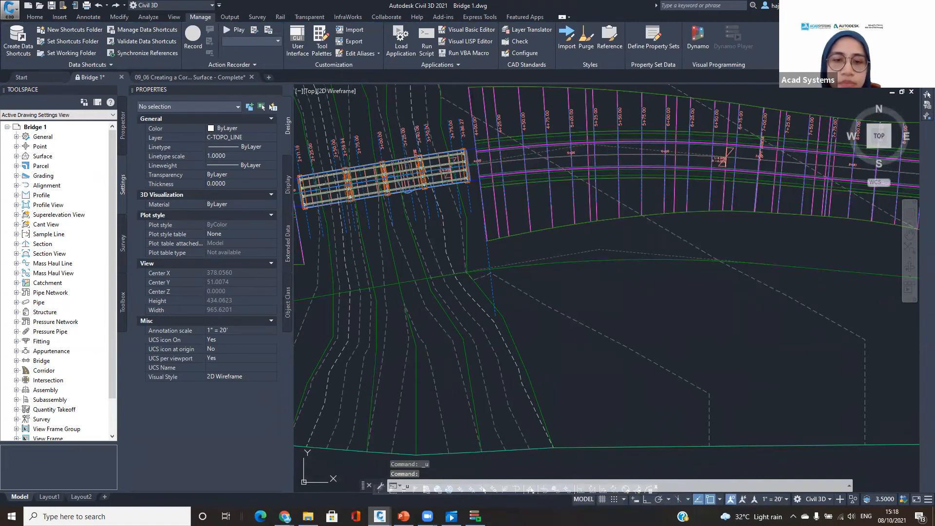
pyautogui.click(304, 298)
pyautogui.click(302, 295)
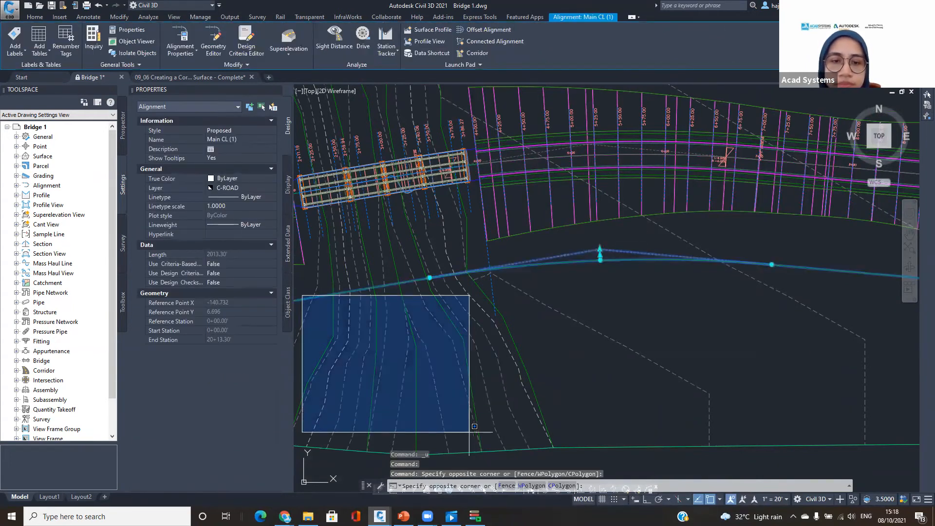
pyautogui.click(511, 372)
pyautogui.press('Escape')
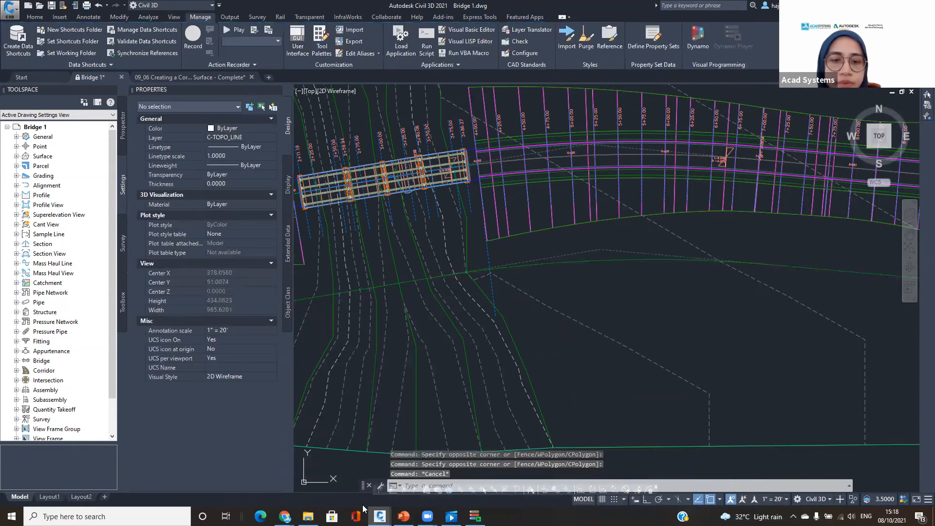
# Run the Civil3D_AddTextAndCircleAlongCorridorFeatureLine script on the Bridge 1 drawing from Dynamo Player and close the player.
pyautogui.moveTo(380, 516)
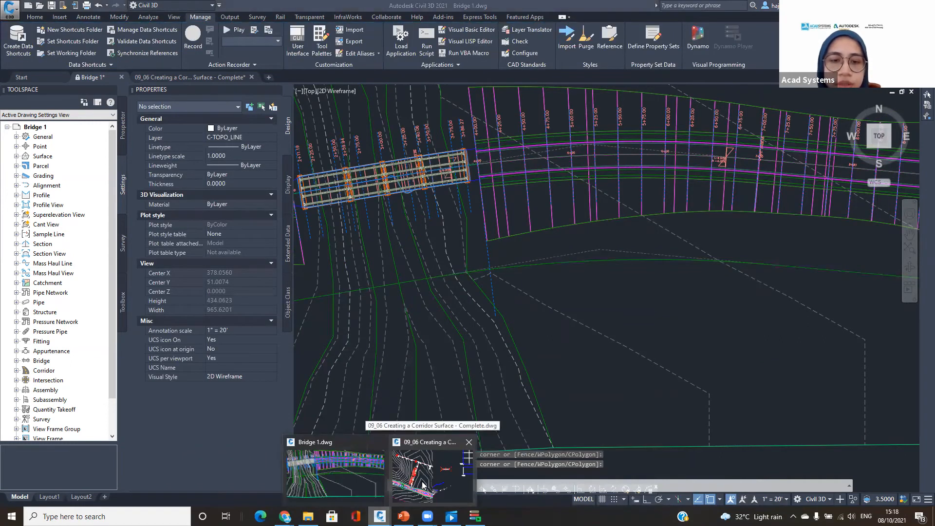
pyautogui.click(340, 475)
pyautogui.press('Escape')
pyautogui.click(475, 516)
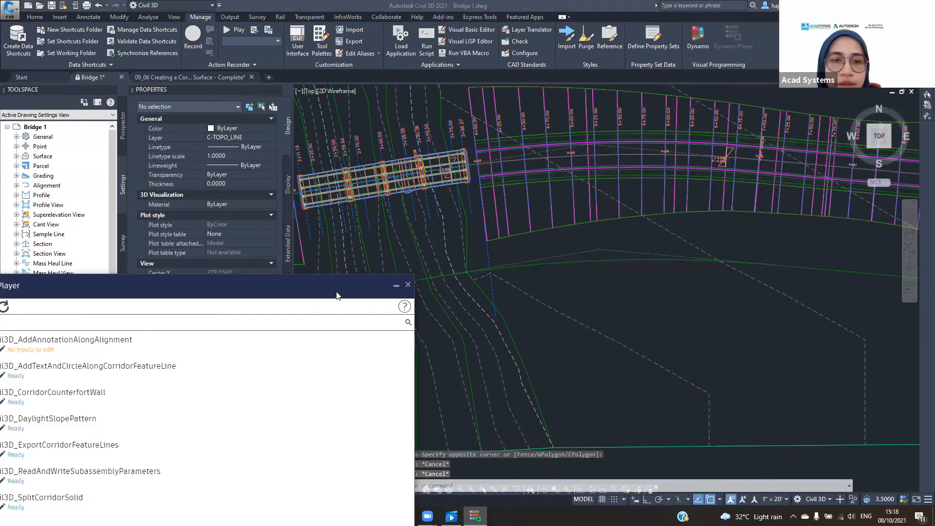
pyautogui.moveTo(384, 278); pyautogui.dragTo(887, 75)
pyautogui.click(477, 166)
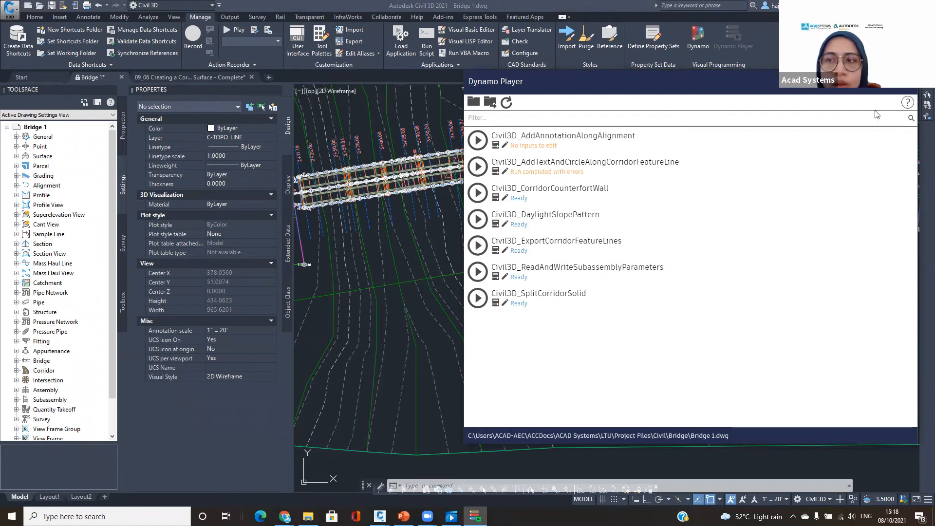
pyautogui.click(907, 82)
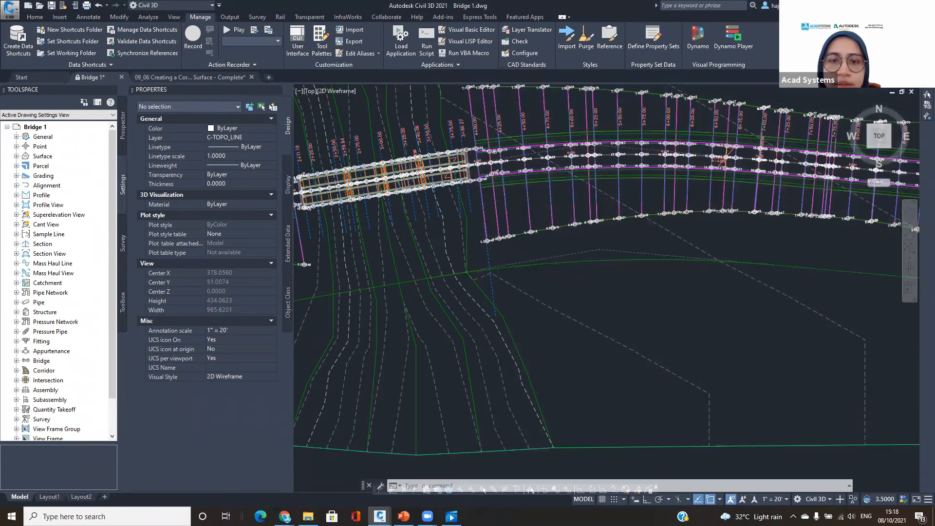
# Inspect the properties of a generated elevation text and its circle at the start of the corridor's lower feature line.
pyautogui.scroll(8, 482, 231)
pyautogui.scroll(4, 496, 263)
pyautogui.click(504, 296)
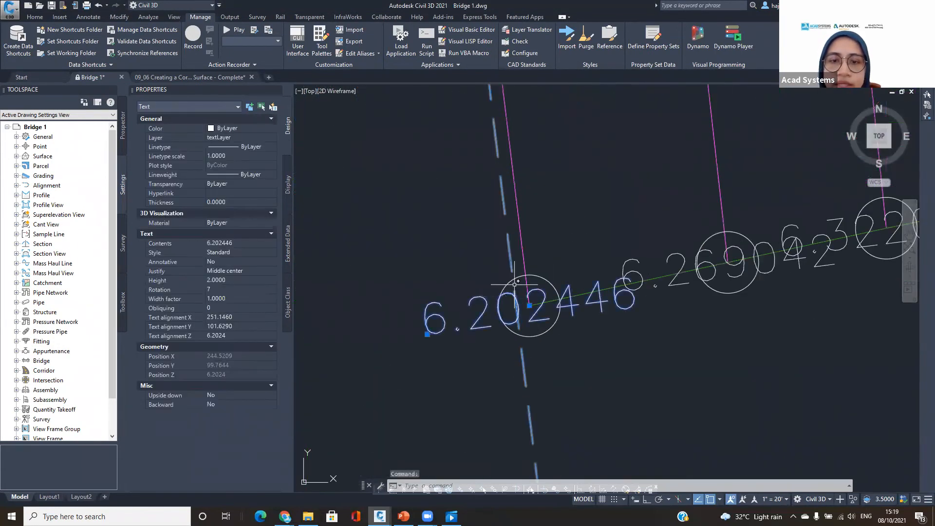
pyautogui.click(514, 278)
pyautogui.click(539, 273)
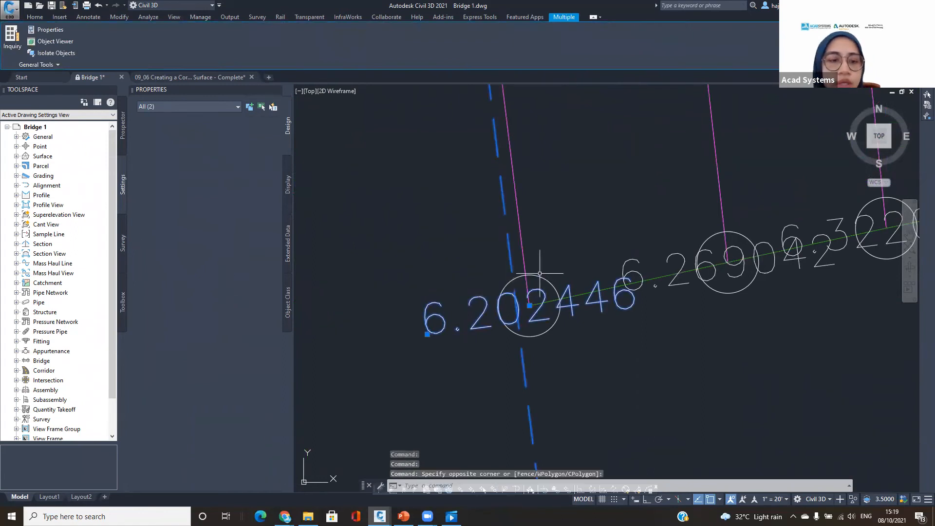
pyautogui.press('Escape')
pyautogui.click(538, 275)
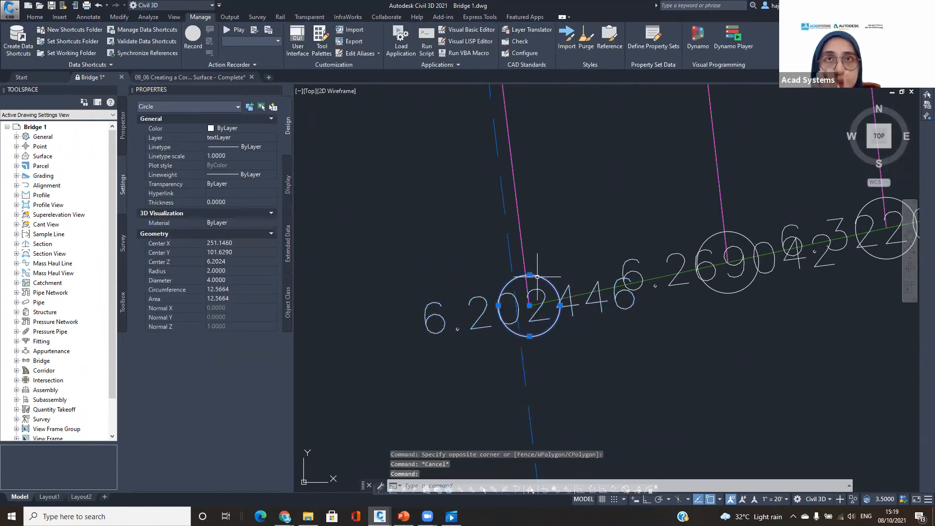
pyautogui.scroll(-3, 537, 275)
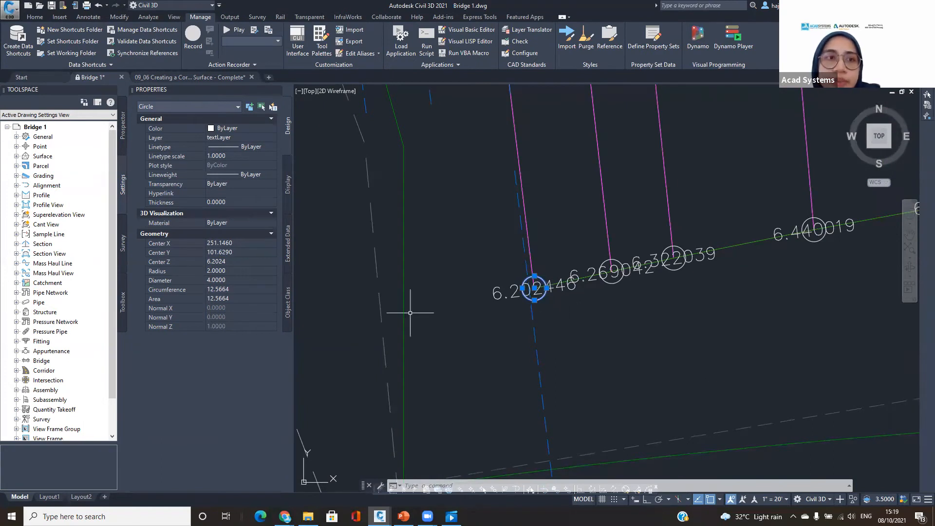
# Switch to the 09_06 Creating a Corridor Surface - Complete drawing and select a red test pit block on the Madison Lane alignment.
pyautogui.click(232, 79)
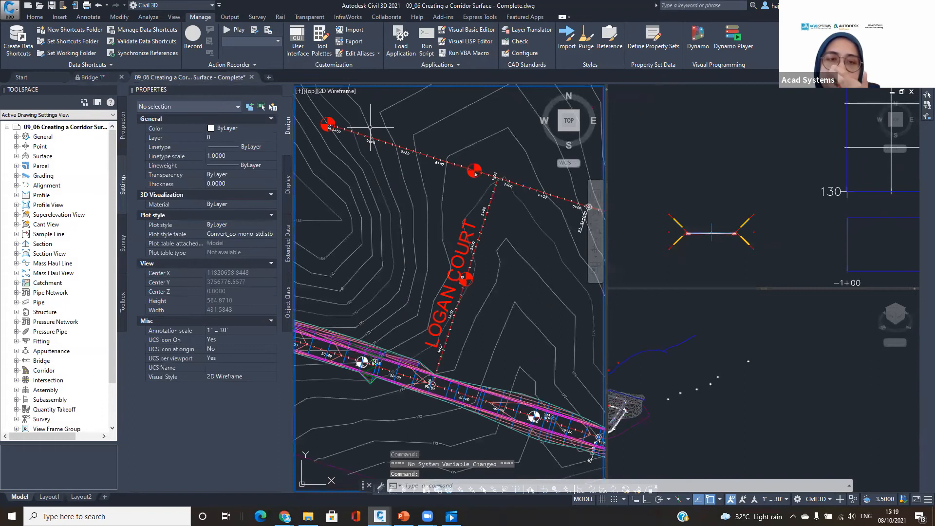
pyautogui.scroll(-4, 411, 214)
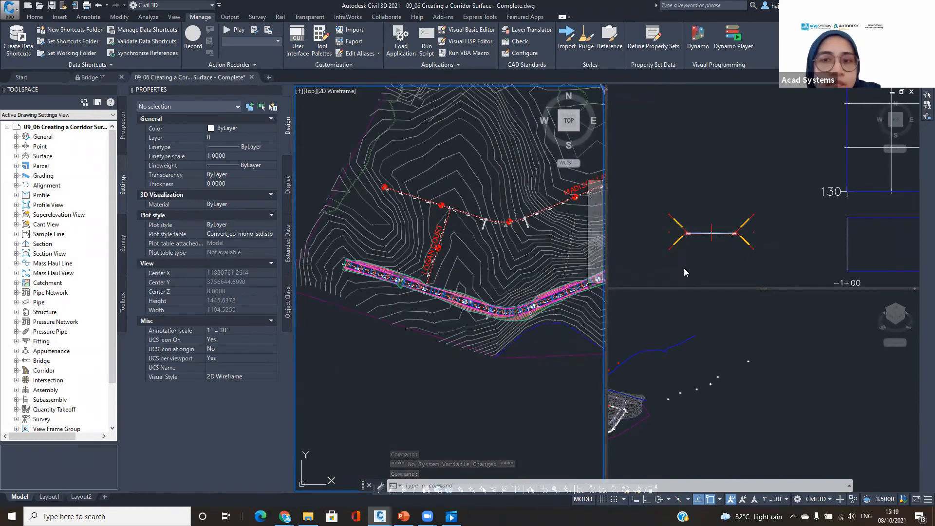
pyautogui.moveTo(709, 248); pyautogui.dragTo(699, 242, button='middle')
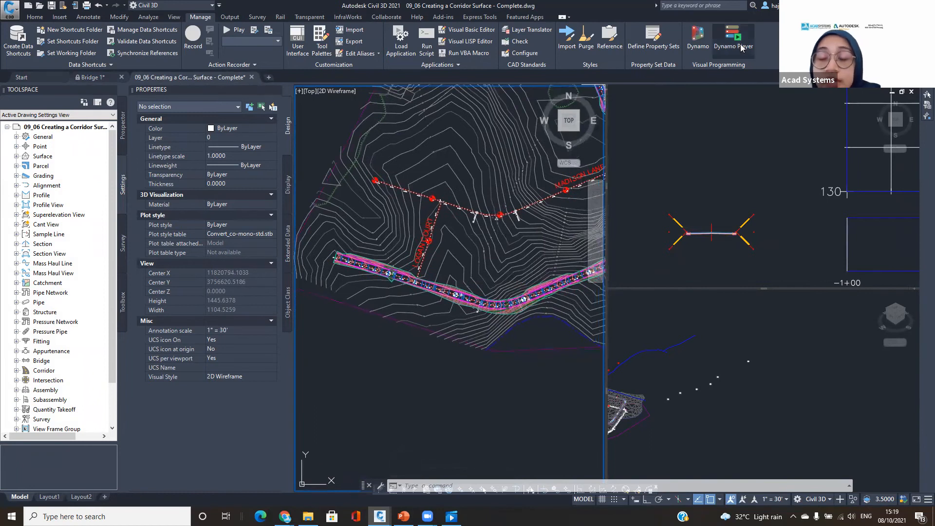
pyautogui.click(501, 217)
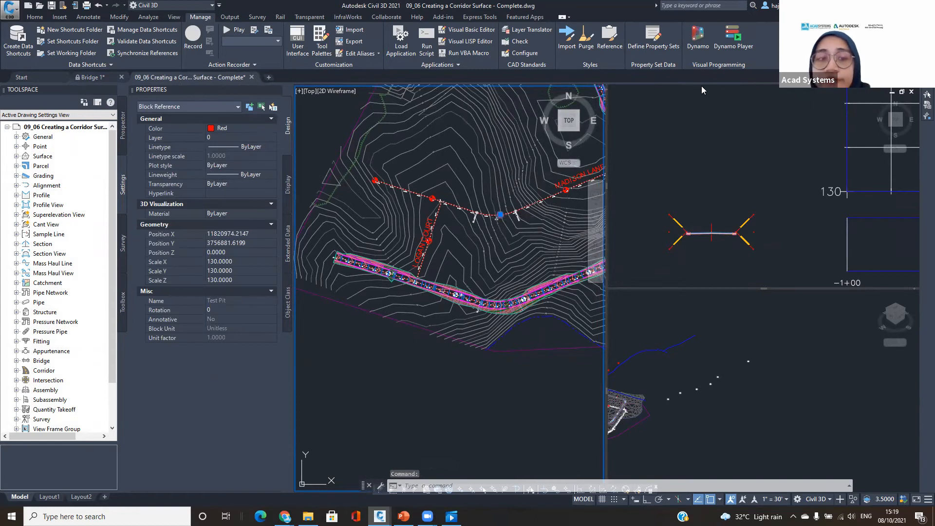
# Launch Dynamo Player and set its script folder to DYNAMO FOL in Downloads.
pyautogui.click(734, 46)
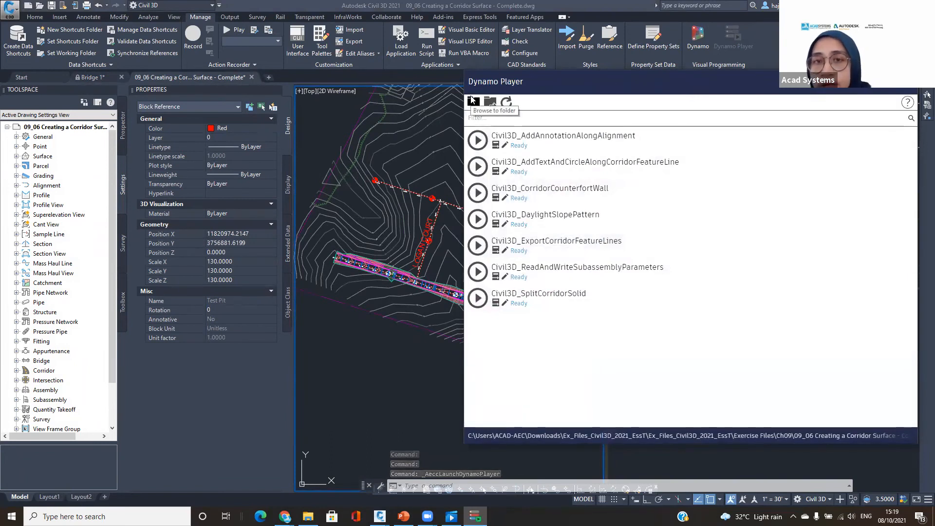
pyautogui.click(472, 101)
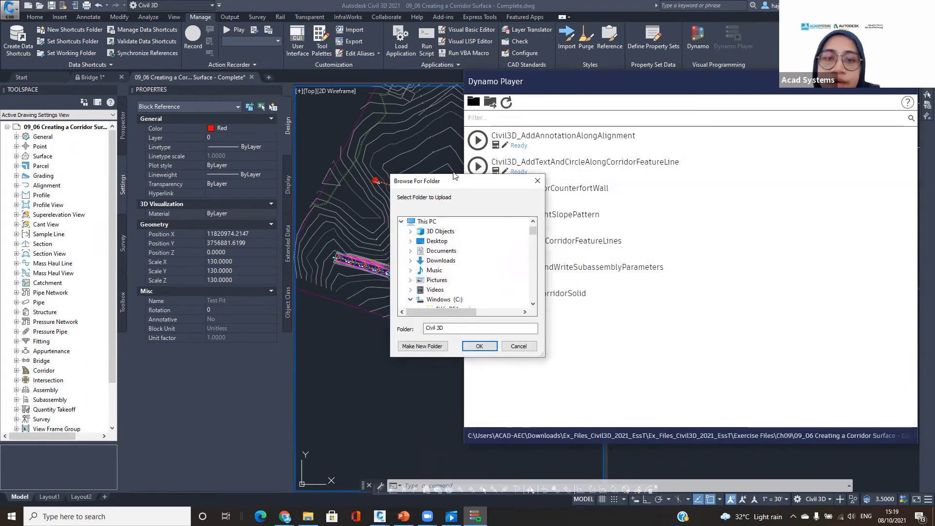
pyautogui.moveTo(453, 176); pyautogui.dragTo(497, 170)
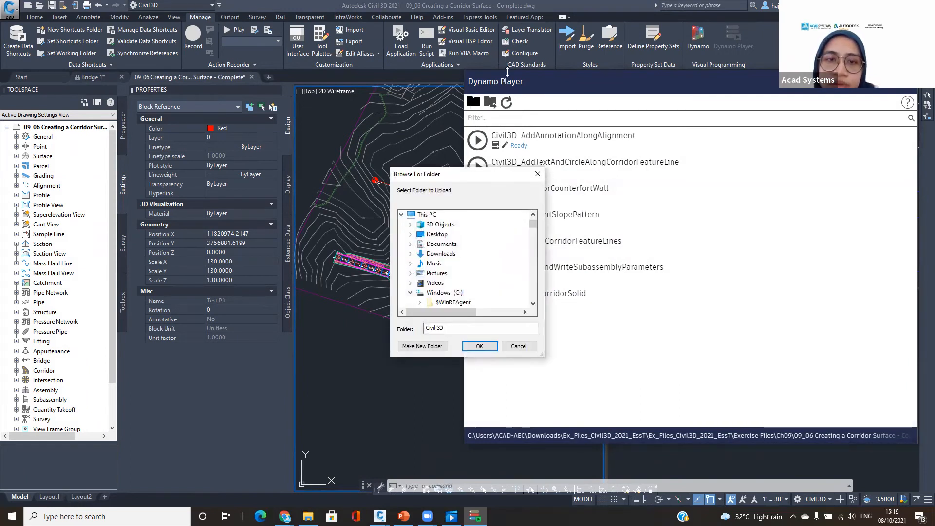
pyautogui.moveTo(508, 72); pyautogui.dragTo(508, 71)
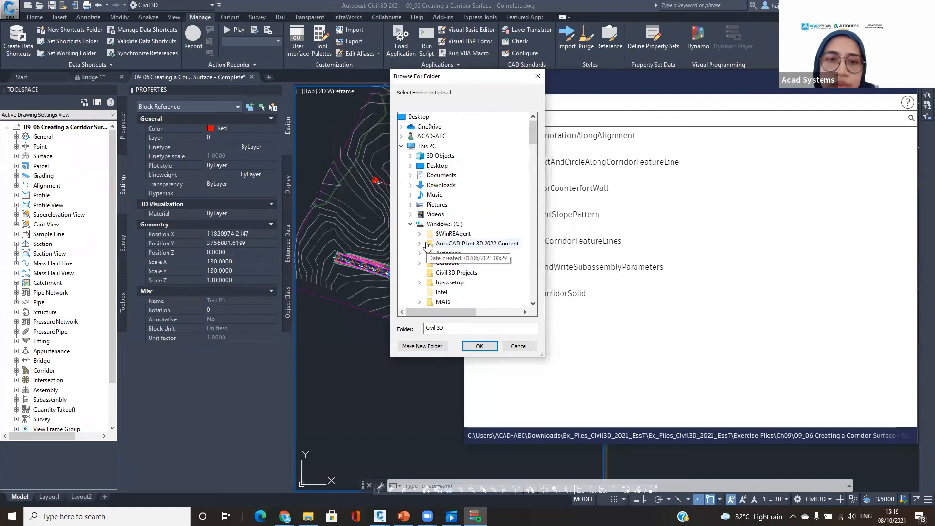
pyautogui.doubleClick(419, 166)
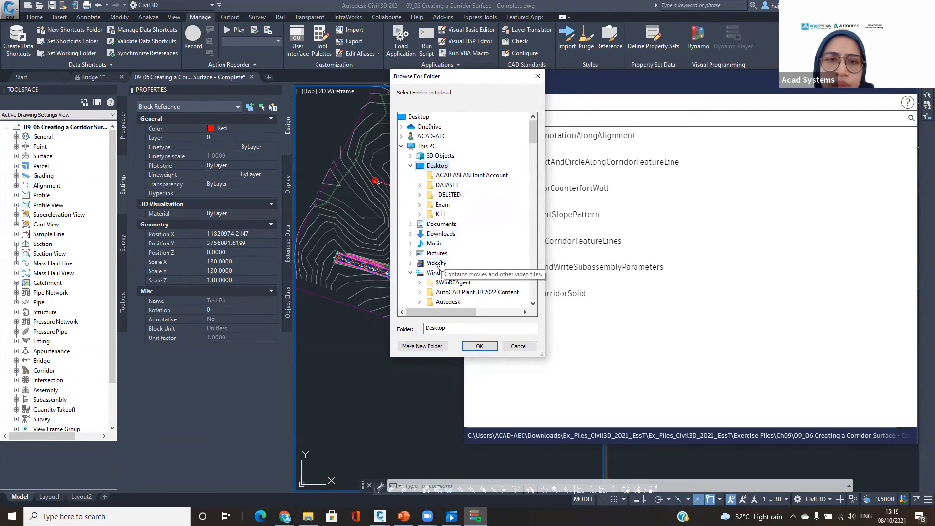
pyautogui.click(441, 233)
pyautogui.click(454, 204)
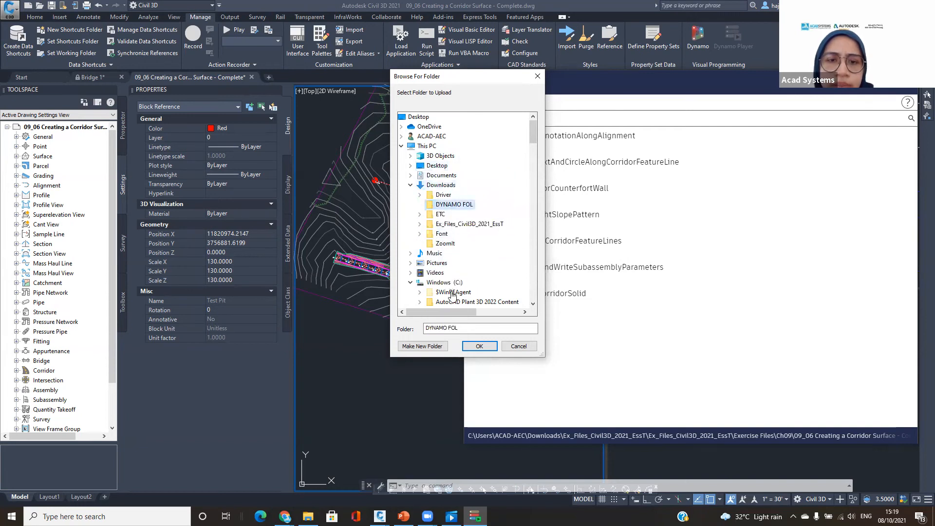
pyautogui.click(480, 346)
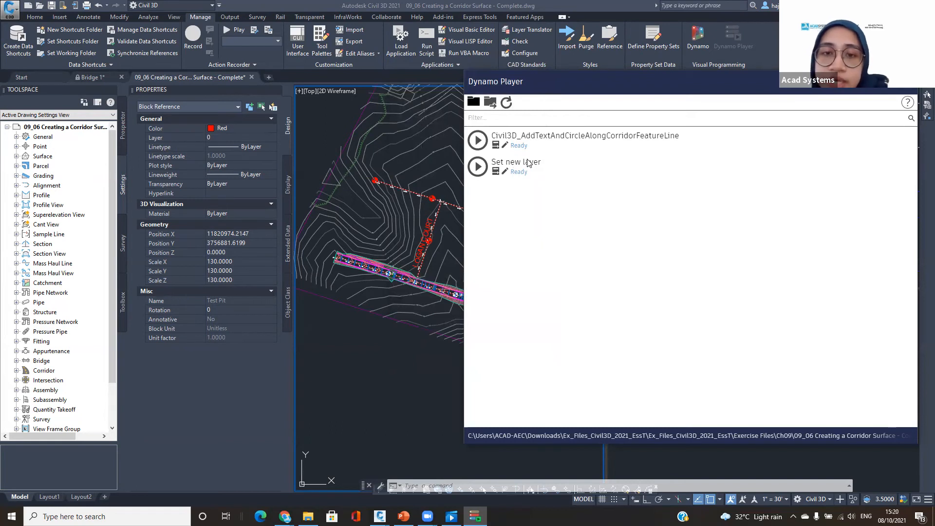
# Open the Set new layer script for editing in Dynamo and close Dynamo Player.
pyautogui.click(496, 171)
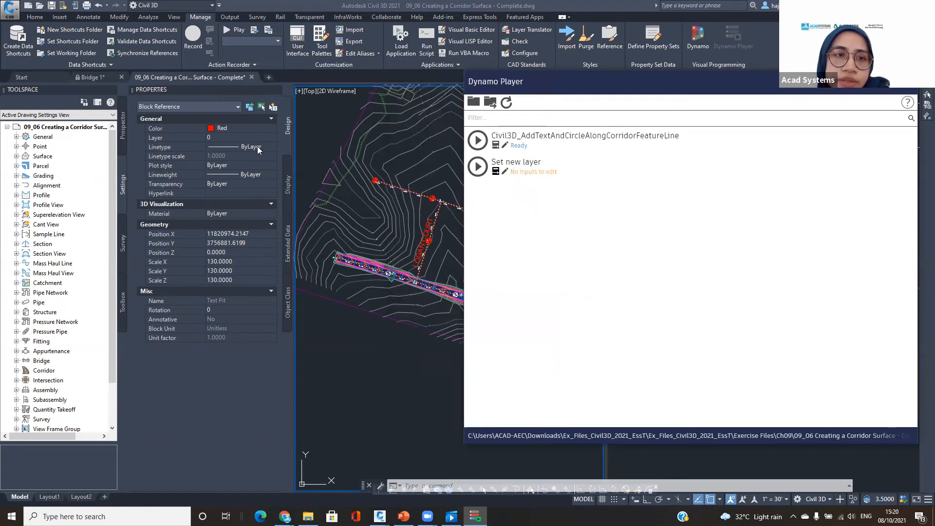
pyautogui.click(505, 171)
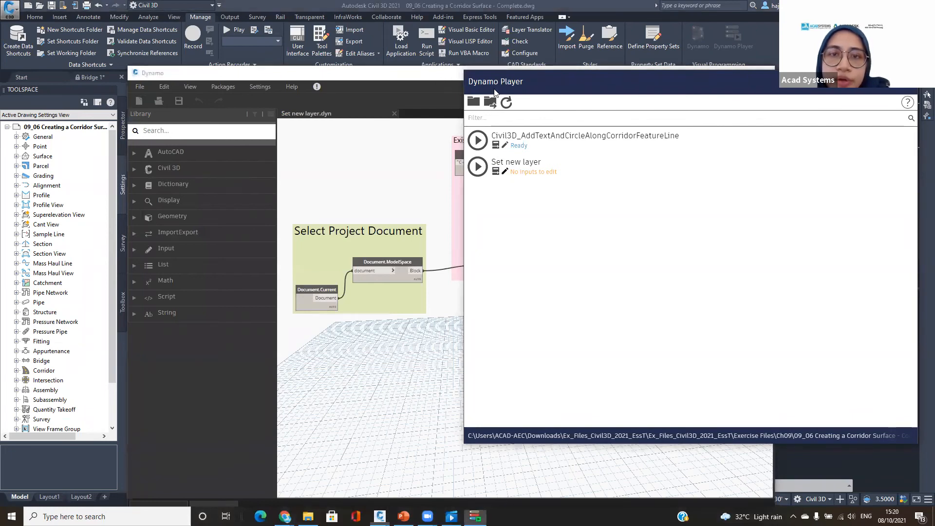
pyautogui.moveTo(495, 91); pyautogui.dragTo(563, 148)
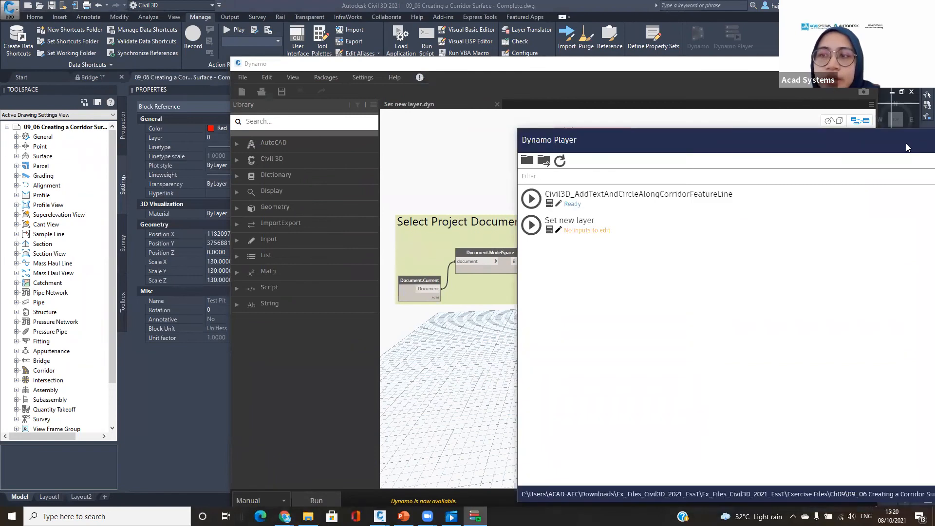
pyautogui.moveTo(905, 143); pyautogui.dragTo(727, 143)
pyautogui.click(790, 143)
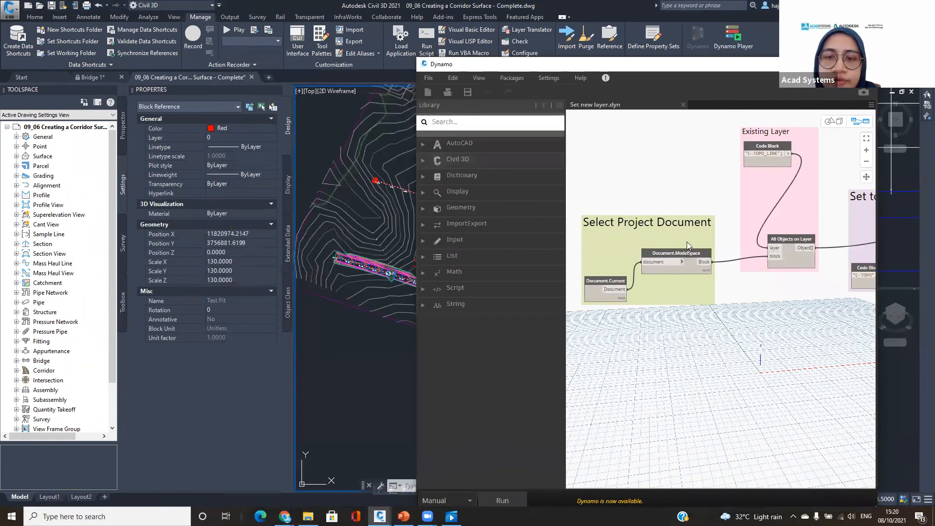
# Replace the layer name in the Existing Layer group's code block with "0".
pyautogui.scroll(1, 687, 242)
pyautogui.moveTo(795, 212); pyautogui.dragTo(690, 227, button='middle')
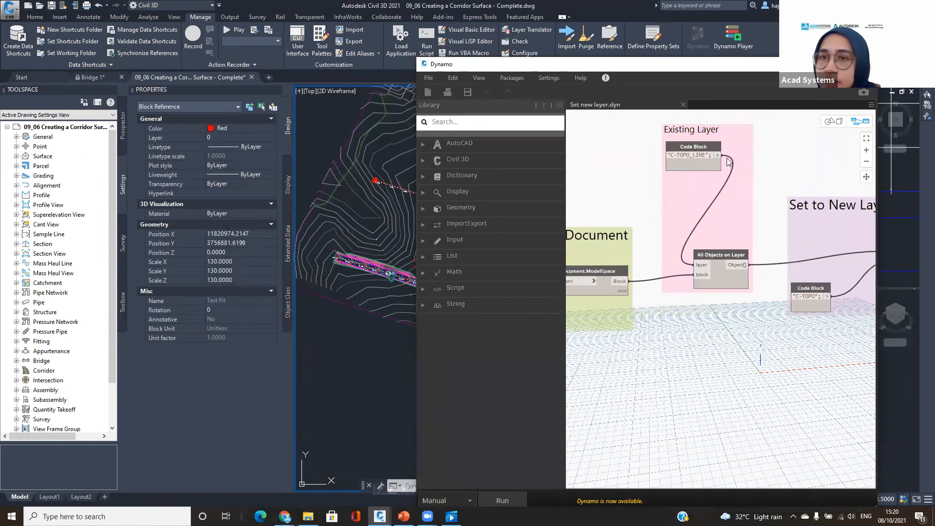
pyautogui.scroll(2, 692, 161)
pyautogui.moveTo(698, 154); pyautogui.dragTo(654, 153)
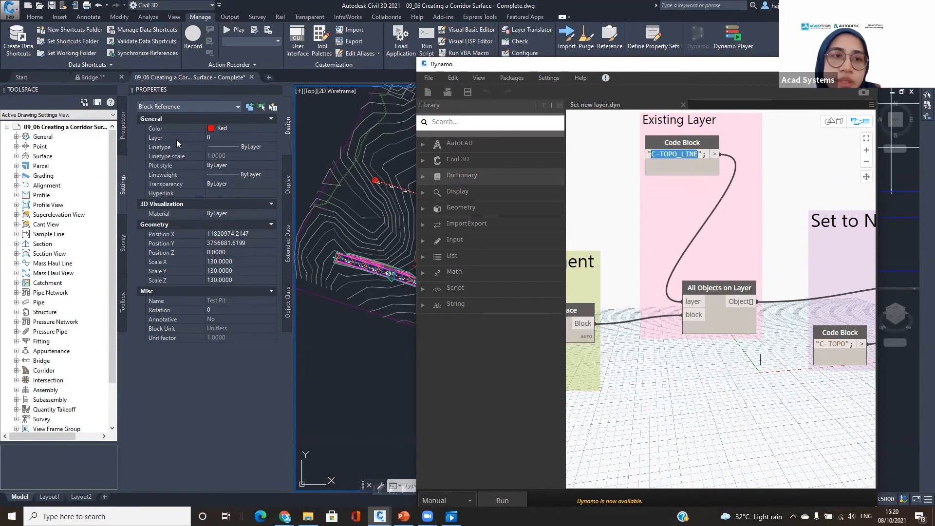
pyautogui.write('0')
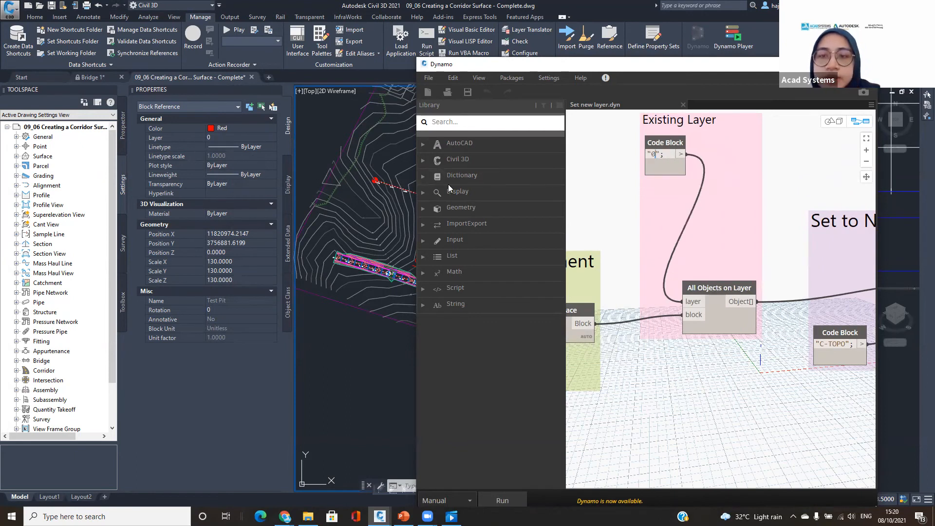
pyautogui.moveTo(761, 236)
pyautogui.mouseDown(button='middle')
pyautogui.moveTo(718, 226)
pyautogui.moveTo(744, 230)
pyautogui.mouseUp(button='middle')
pyautogui.press('BackSpace')
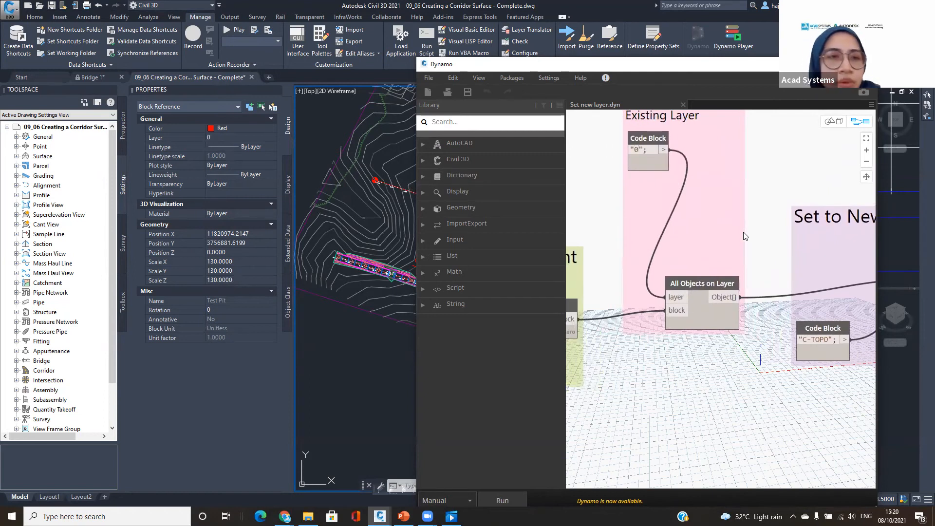
pyautogui.click(744, 233)
# Create a new layer named Z_NODE in the corridor surface drawing's layer properties.
pyautogui.moveTo(763, 249); pyautogui.dragTo(613, 207, button='middle')
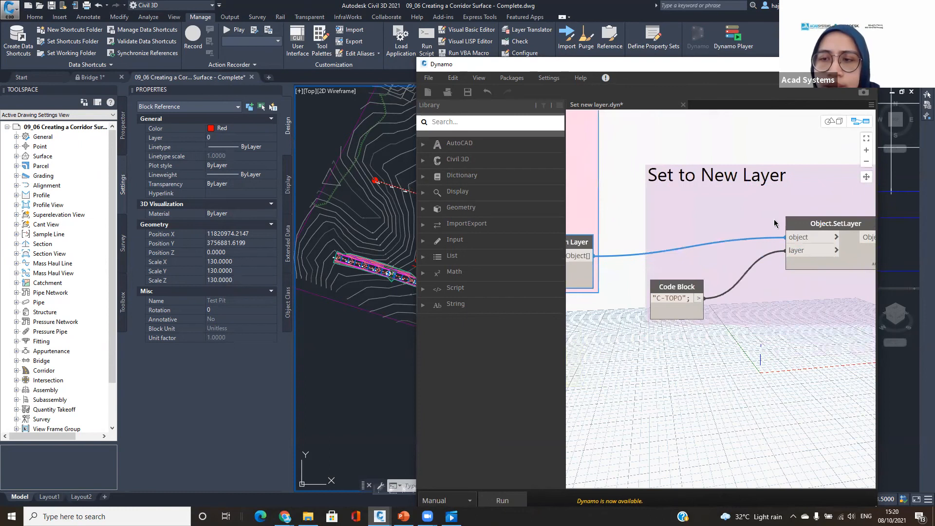
pyautogui.moveTo(777, 263); pyautogui.dragTo(772, 263, button='middle')
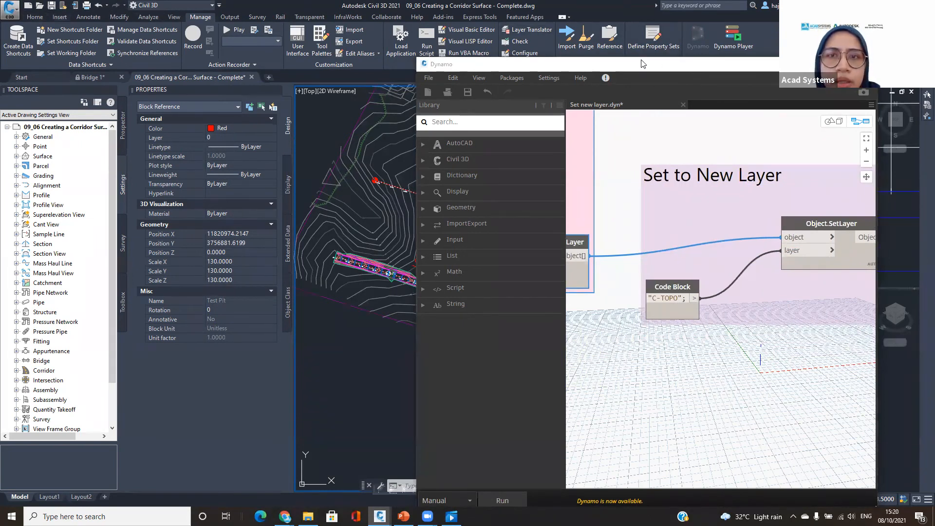
pyautogui.moveTo(647, 64); pyautogui.dragTo(688, 83)
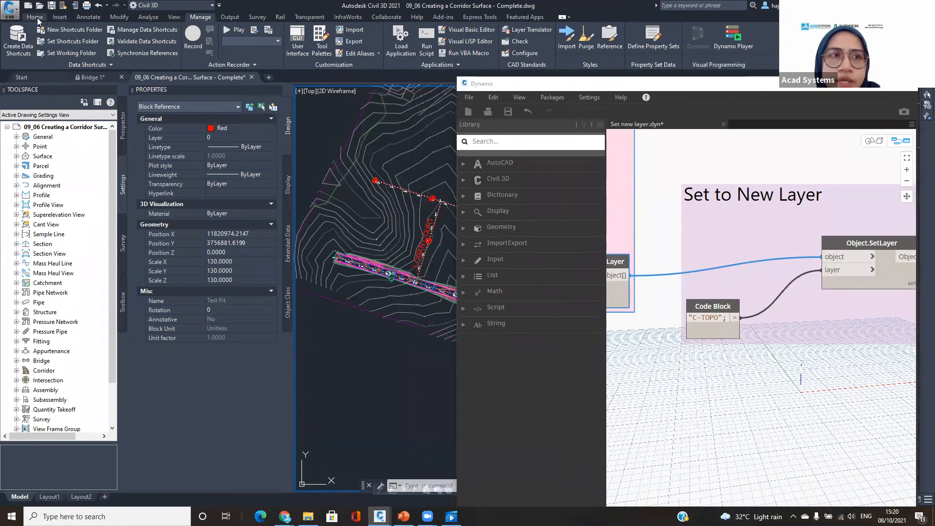
pyautogui.click(35, 17)
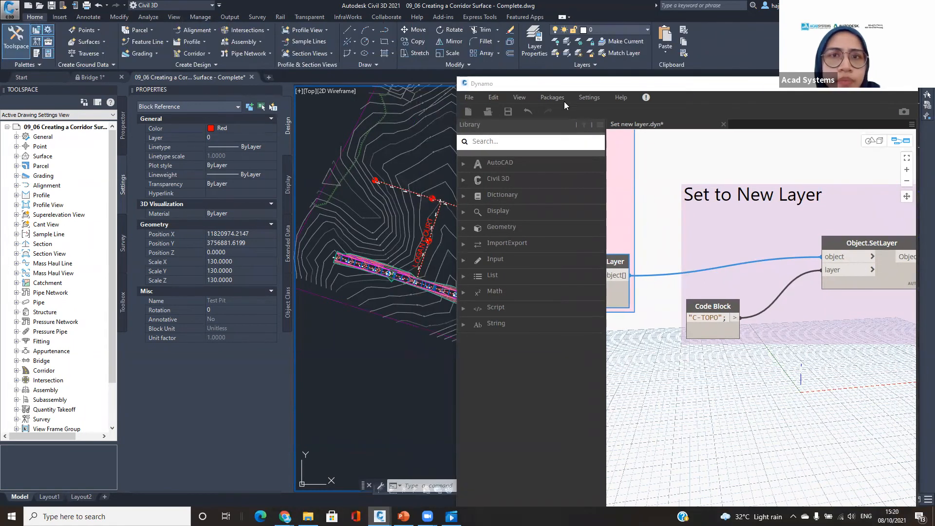
pyautogui.click(534, 43)
pyautogui.scroll(-8, 157, 177)
pyautogui.rightClick(96, 125)
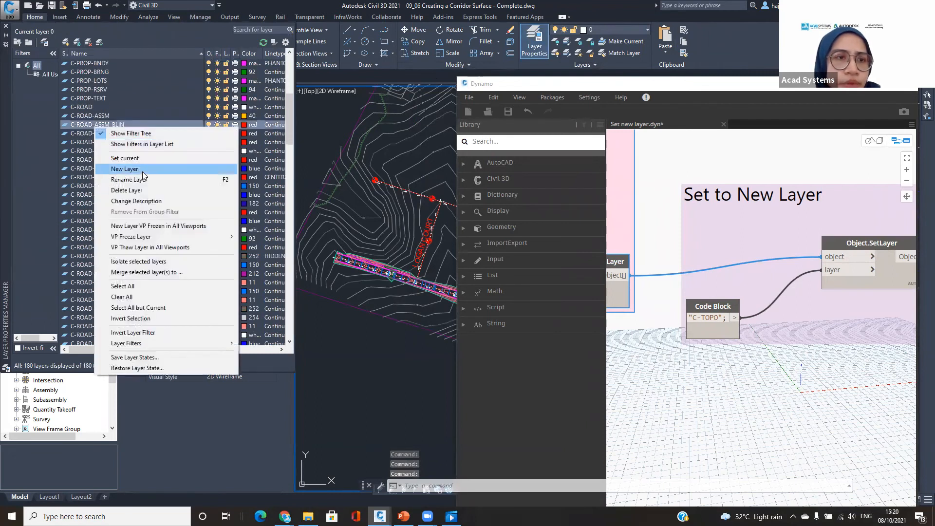
pyautogui.click(142, 172)
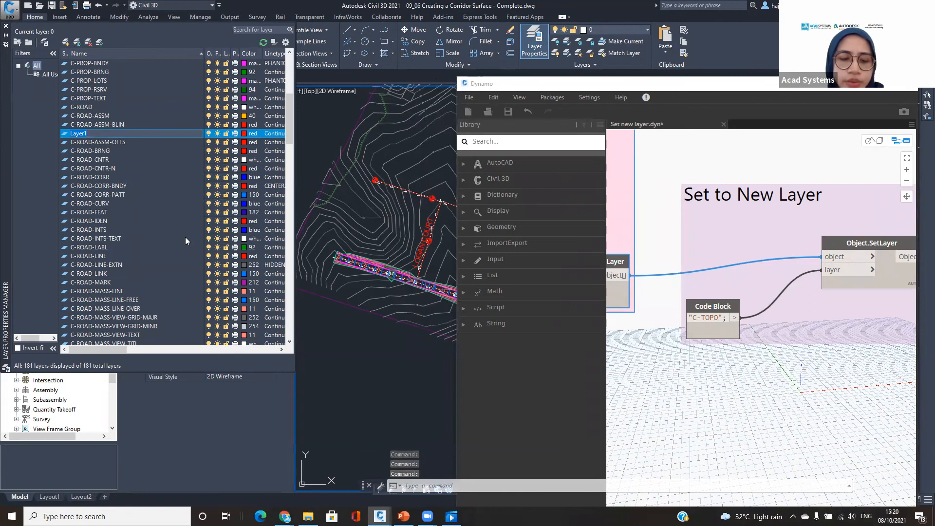
pyautogui.write('Z_NODE')
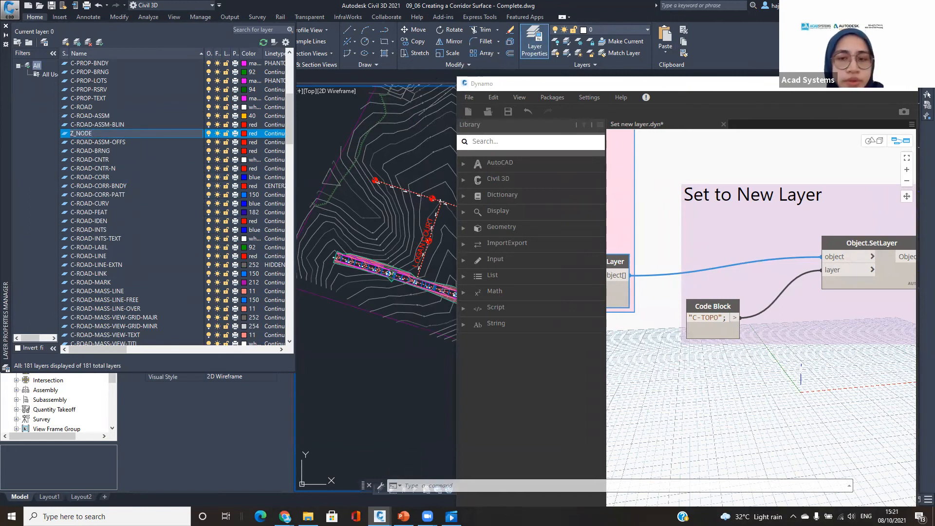
pyautogui.press('Return')
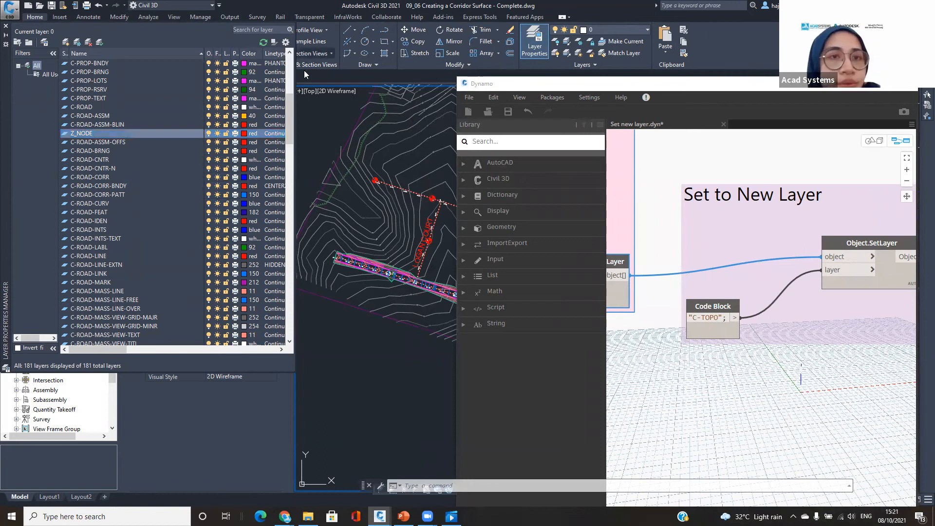
# Replace the layer name in the Set to New Layer group's code block with "Z_NODE".
pyautogui.click(651, 192)
pyautogui.click(712, 318)
pyautogui.doubleClick(716, 319)
pyautogui.write('Z')
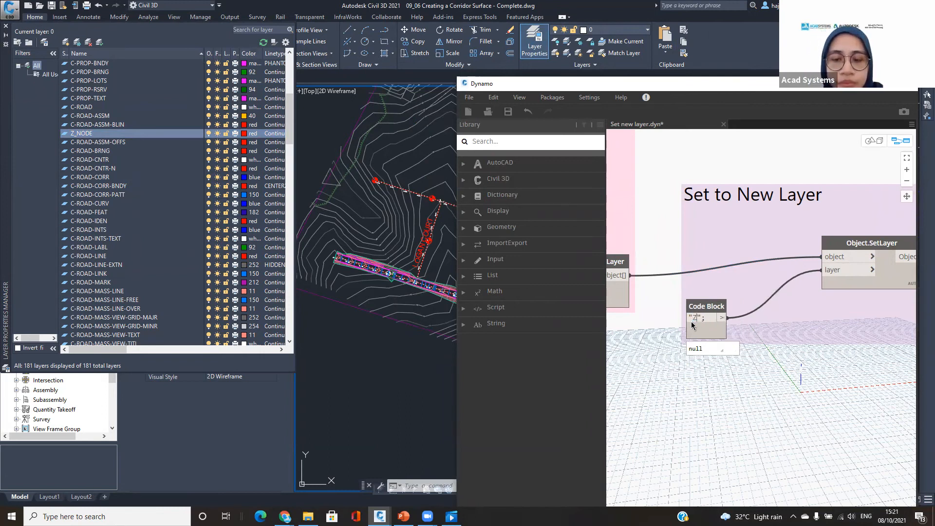
pyautogui.write('_NODE')
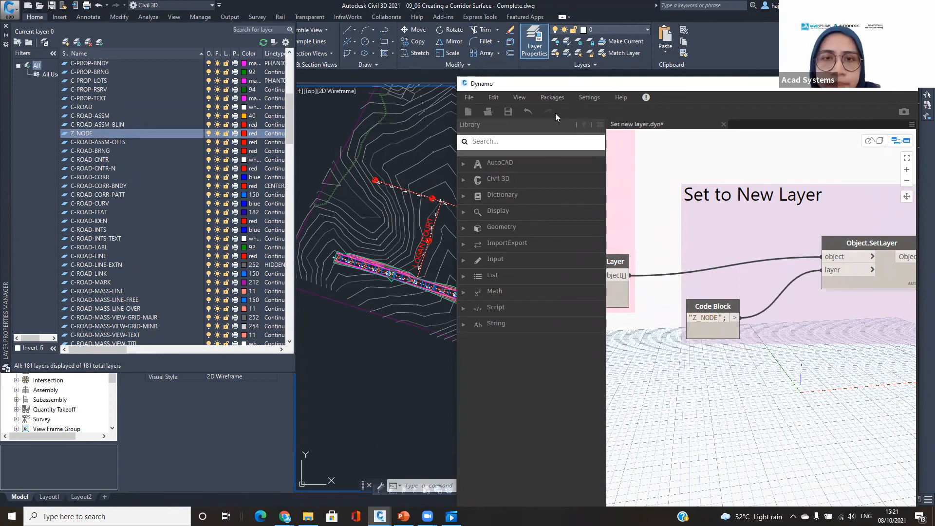
# Run the Set new layer graph and close the layer properties manager.
pyautogui.moveTo(555, 113); pyautogui.dragTo(582, 17)
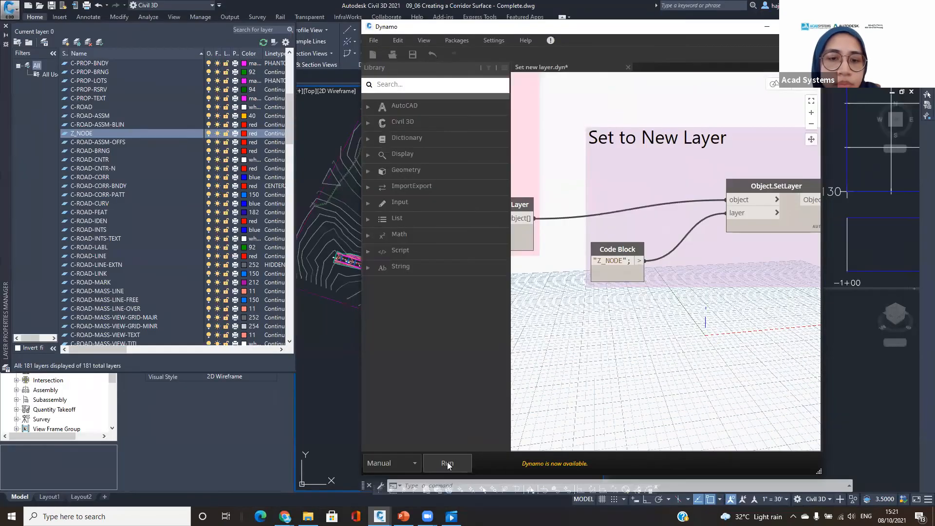
pyautogui.click(447, 462)
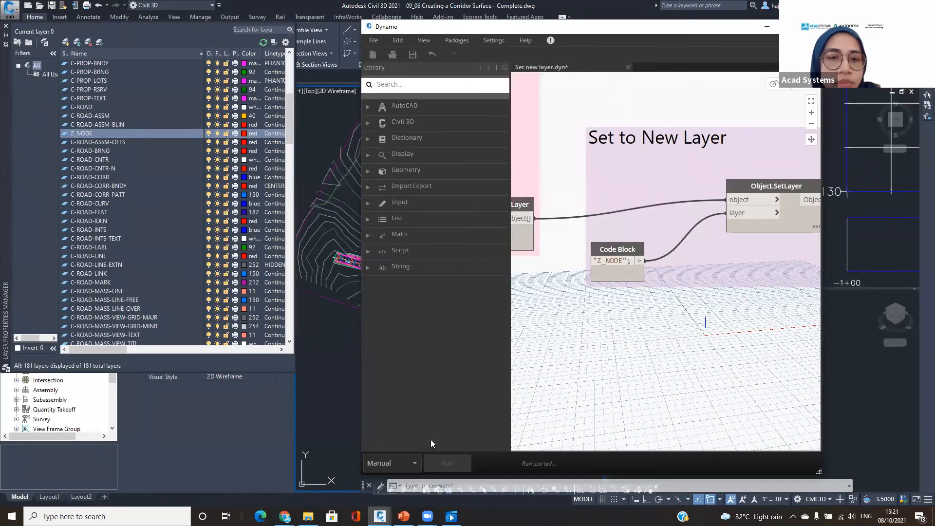
pyautogui.click(6, 26)
# Uncover the drawing and inspect the properties of the Jordan Court corridor and the BORE point marker on it.
pyautogui.click(392, 28)
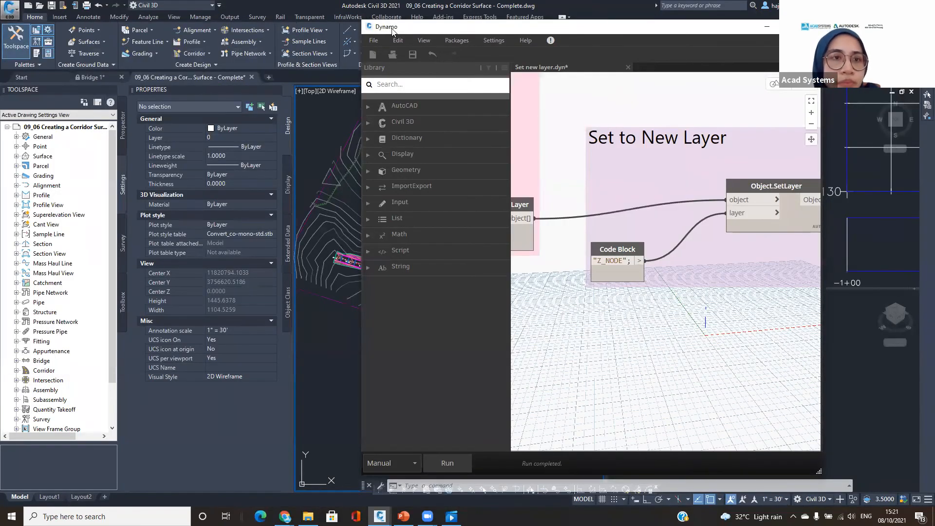
pyautogui.moveTo(392, 28); pyautogui.dragTo(504, 38)
pyautogui.scroll(8, 378, 292)
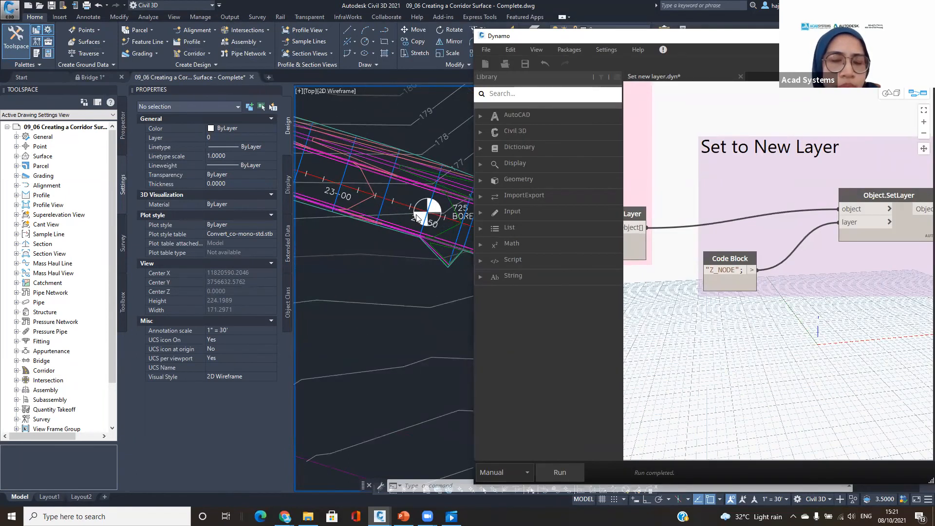
pyautogui.scroll(-6, 426, 208)
pyautogui.click(418, 215)
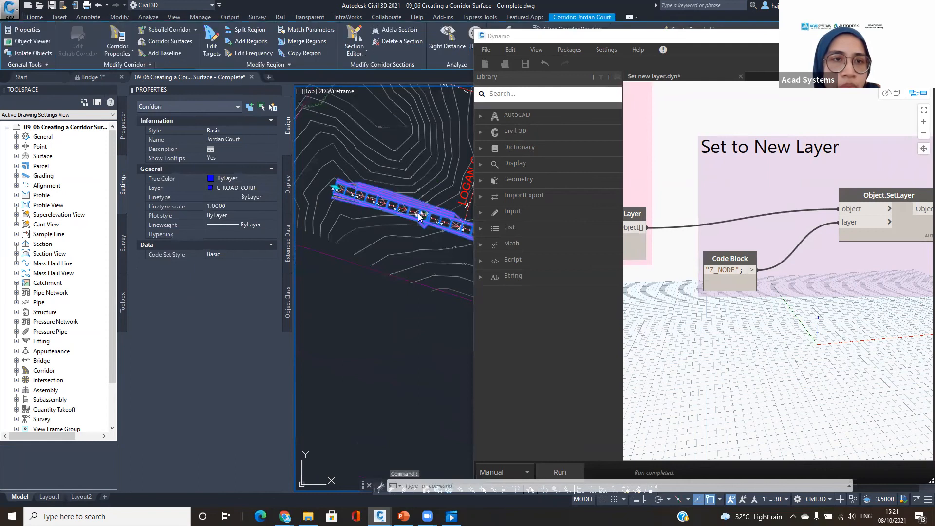
pyautogui.press('Escape')
pyautogui.scroll(8, 418, 214)
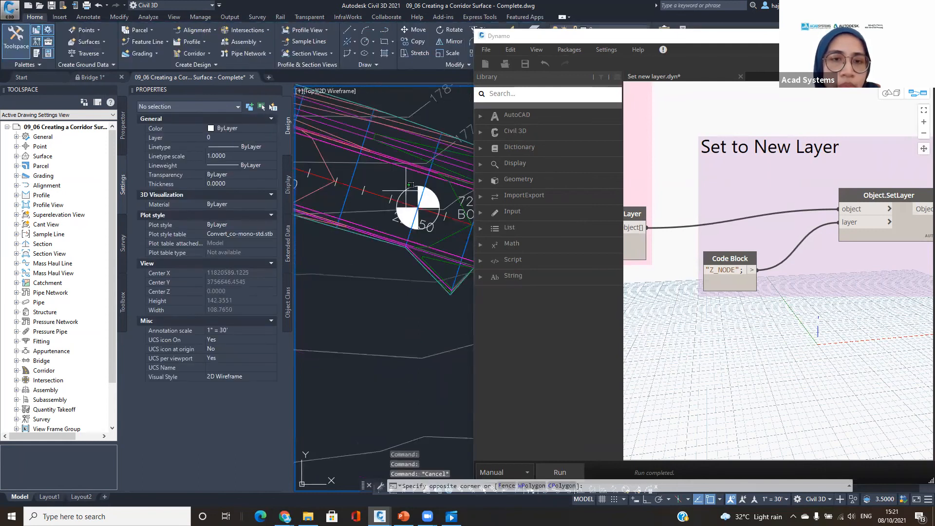
pyautogui.click(404, 202)
pyautogui.click(408, 194)
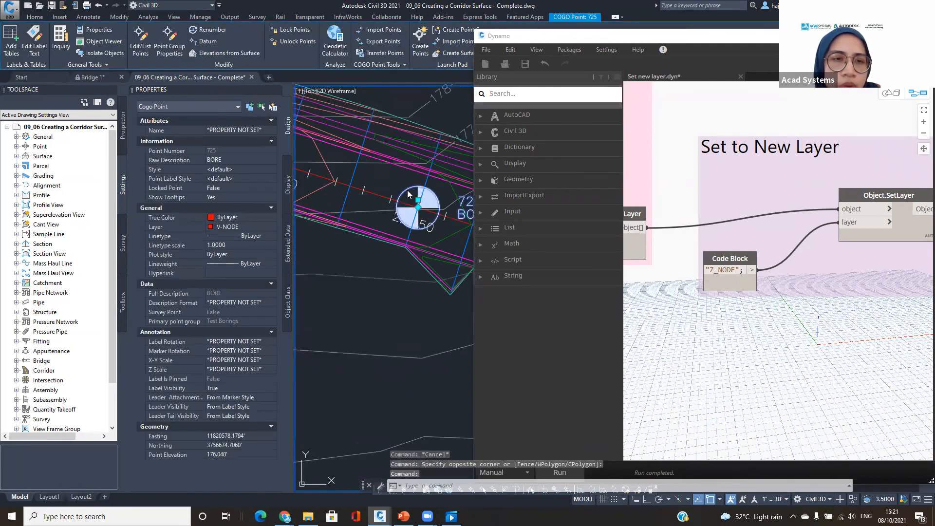
pyautogui.press('Escape')
# Check which layer the block marker beside the LOGAN COURT label is on and compare it with the graph's code block.
pyautogui.click(390, 233)
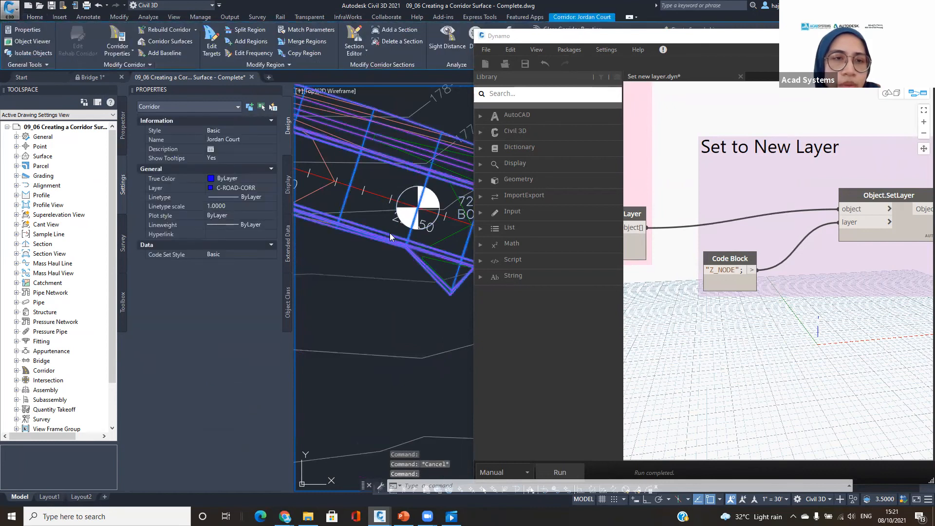
pyautogui.scroll(-6, 389, 233)
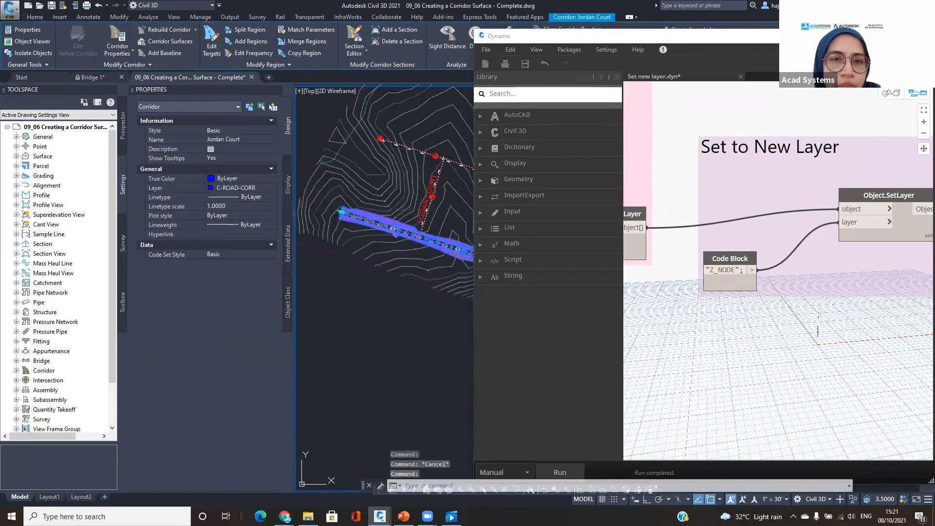
pyautogui.press('Escape')
pyautogui.click(390, 212)
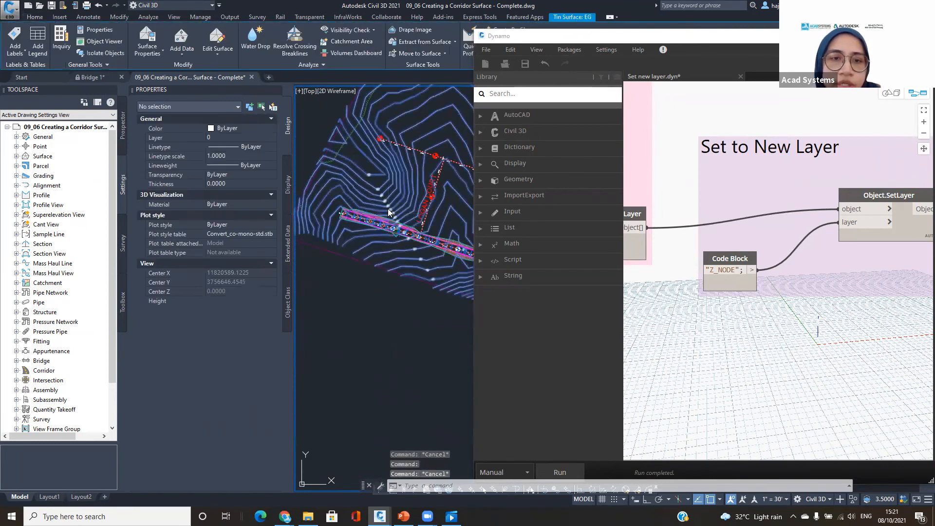
pyautogui.press('Escape')
pyautogui.click(423, 210)
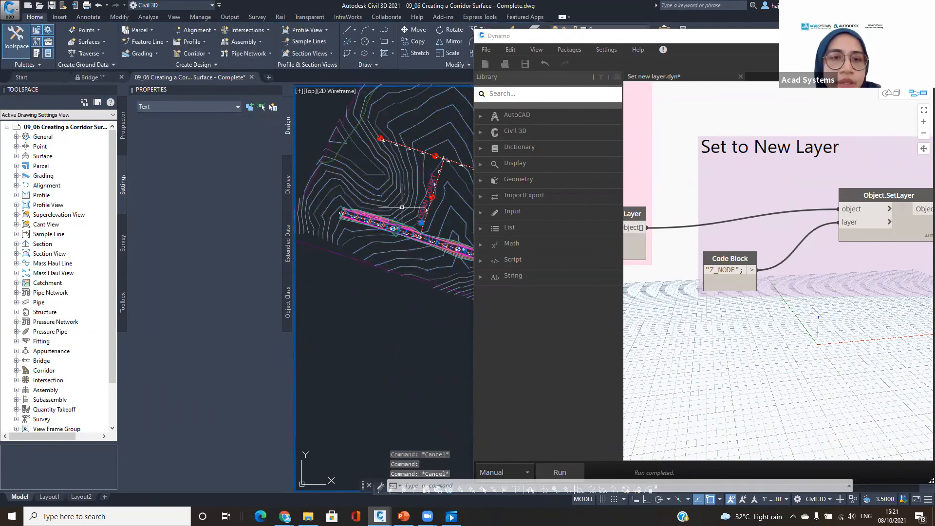
pyautogui.press('Escape')
pyautogui.scroll(6, 431, 195)
pyautogui.click(437, 201)
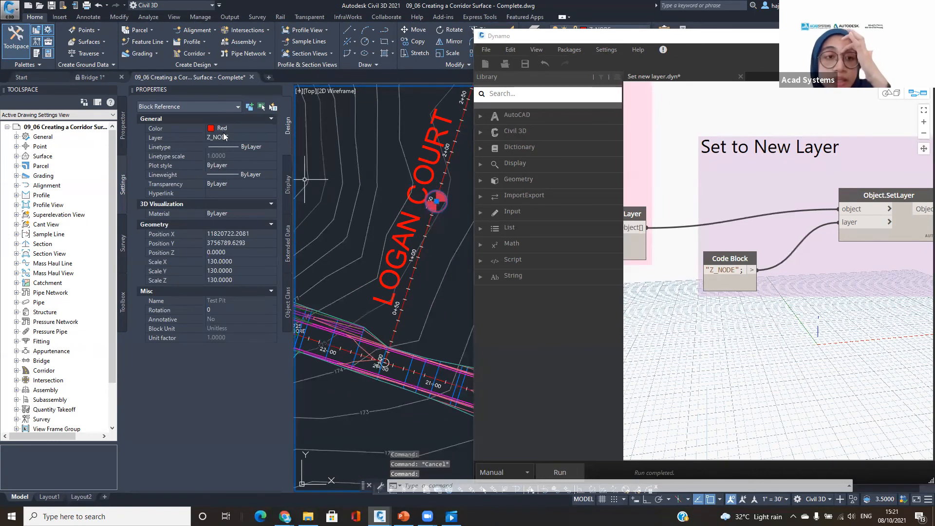
pyautogui.moveTo(734, 272)
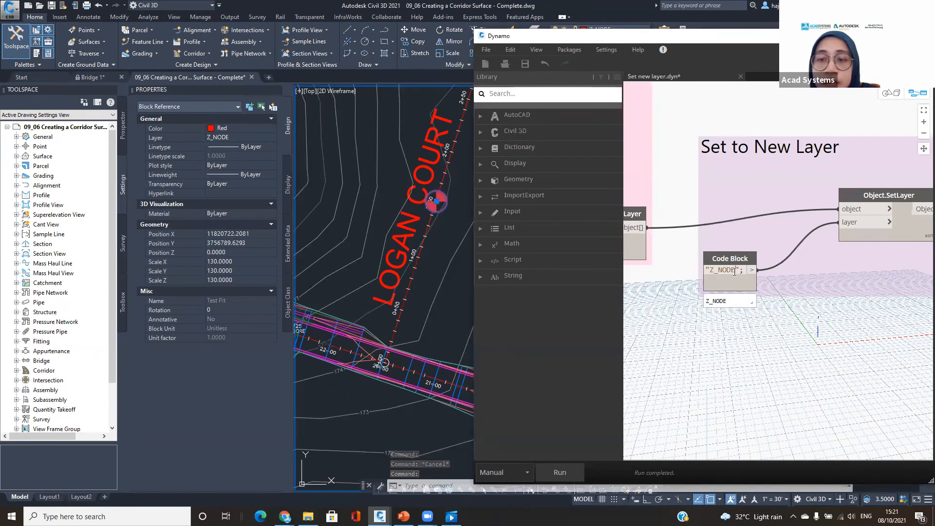
pyautogui.moveTo(753, 41); pyautogui.dragTo(587, 25)
pyautogui.click(758, 20)
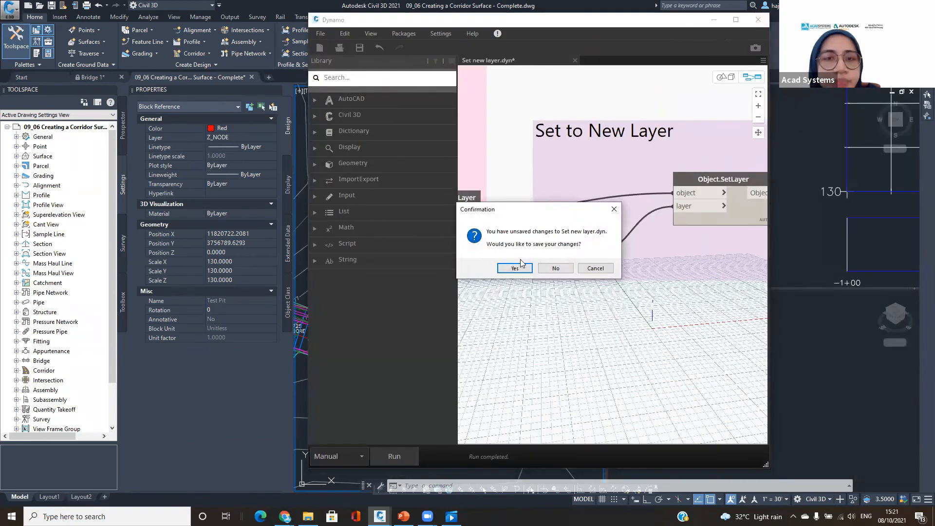
pyautogui.click(596, 268)
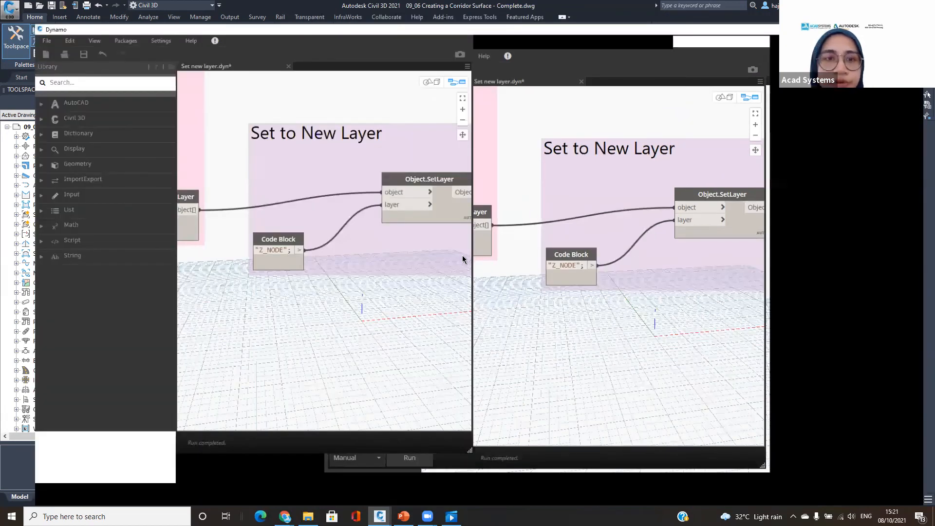
# Show all three node groups of the Set new layer graph together in an enlarged Dynamo window.
pyautogui.scroll(-3, 471, 263)
pyautogui.moveTo(471, 262); pyautogui.dragTo(589, 301, button='middle')
pyautogui.moveTo(486, 266); pyautogui.dragTo(567, 256, button='middle')
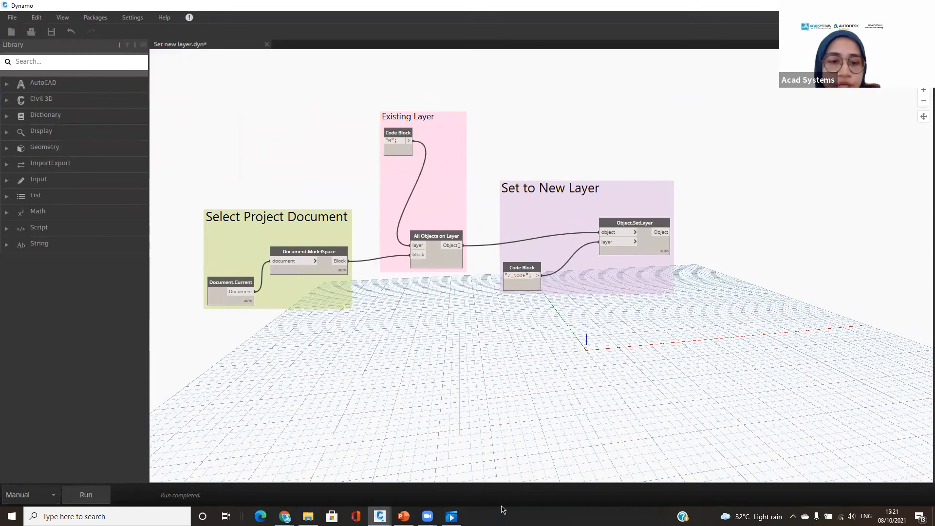
# Switch to Chrome and open the Autodesk Knowledge Network collection on Dynamo for Civil 3D design automation at its beginning.
pyautogui.moveTo(403, 516)
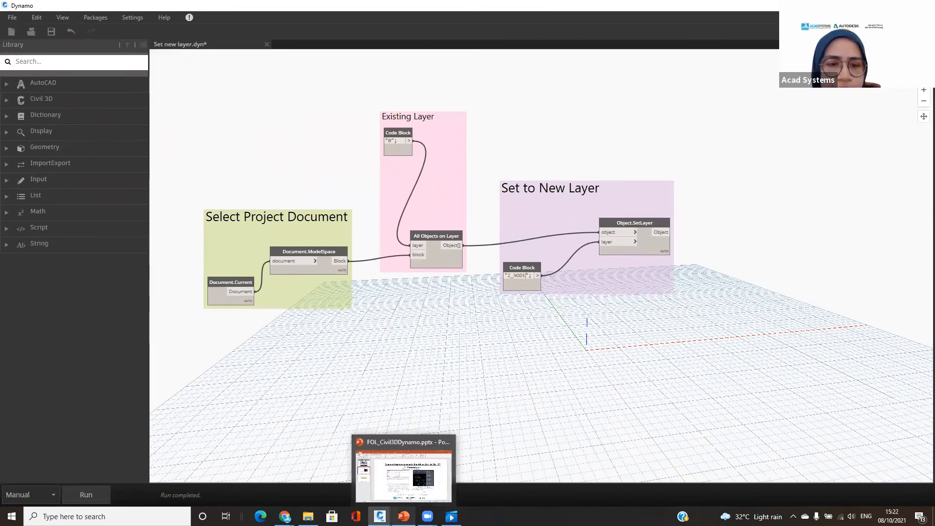
pyautogui.moveTo(285, 516)
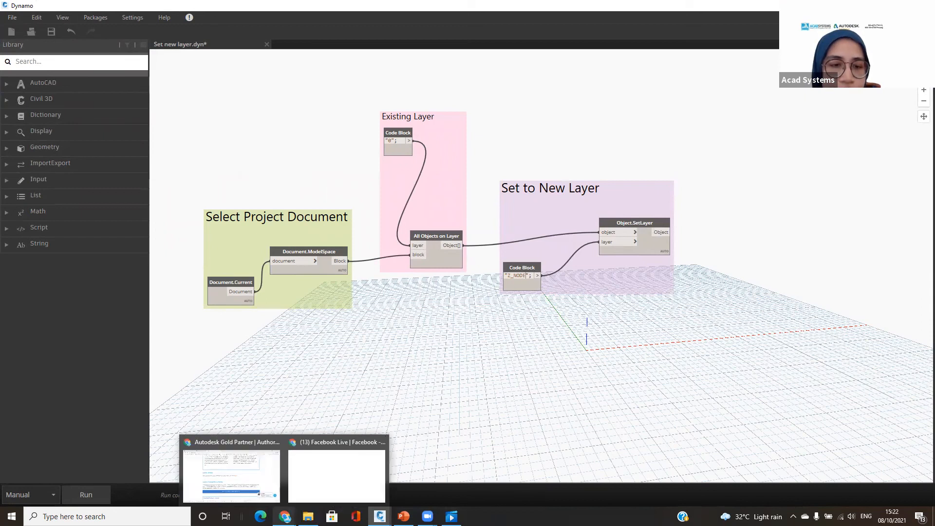
pyautogui.click(266, 475)
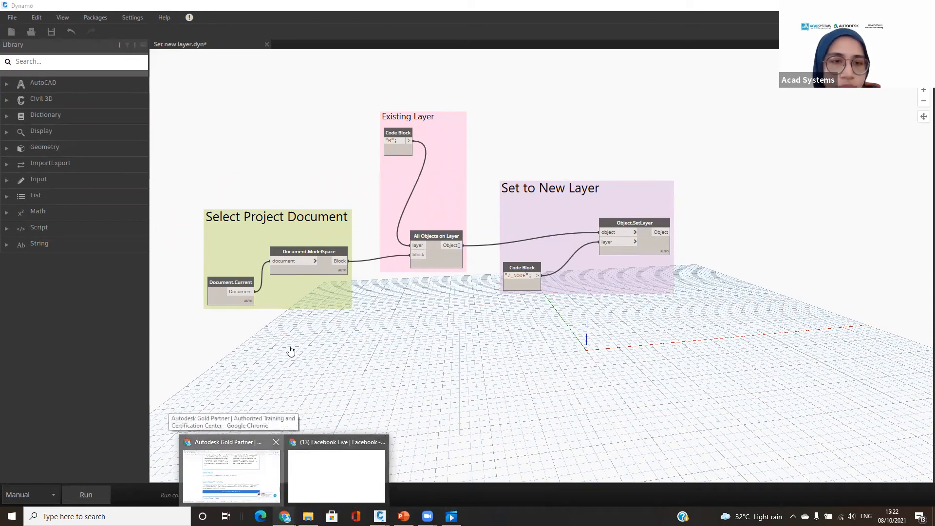
pyautogui.click(163, 4)
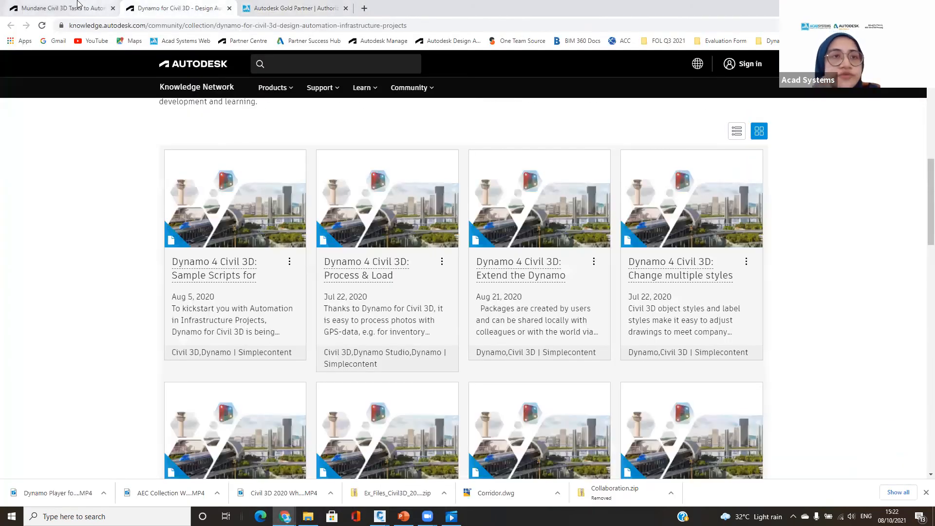
pyautogui.scroll(10, 294, 254)
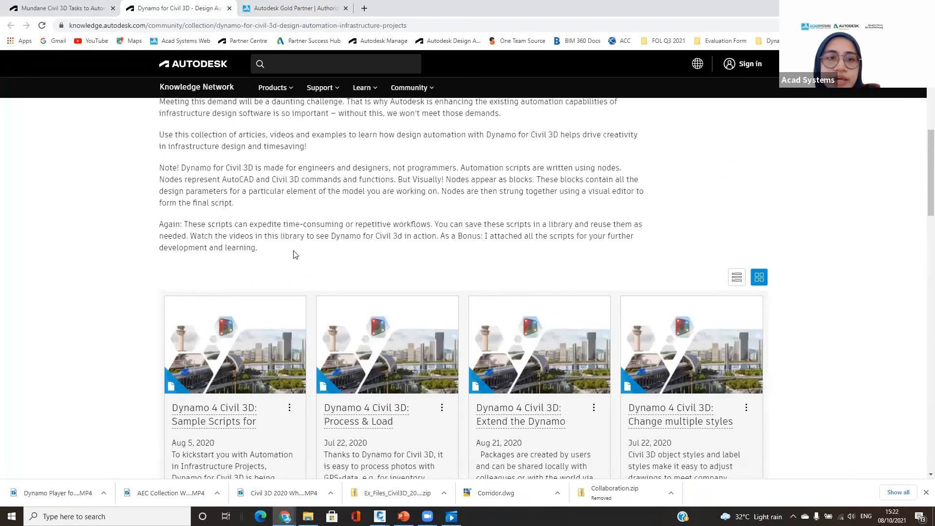
pyautogui.scroll(2, 293, 253)
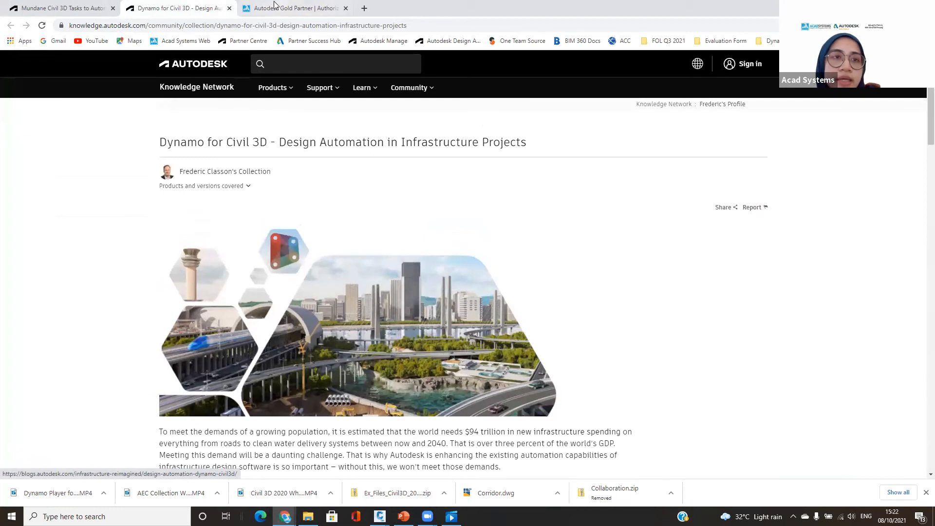
# Look through the Dynamo 4 Civil 3D articles in the collection and copy the page's web address.
pyautogui.rightClick(264, 26)
pyautogui.click(516, 210)
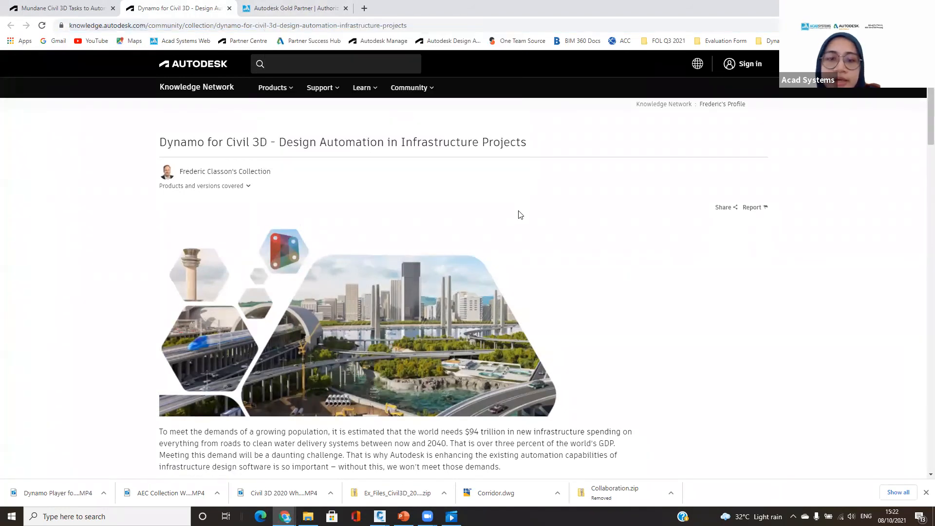
pyautogui.scroll(-10, 517, 213)
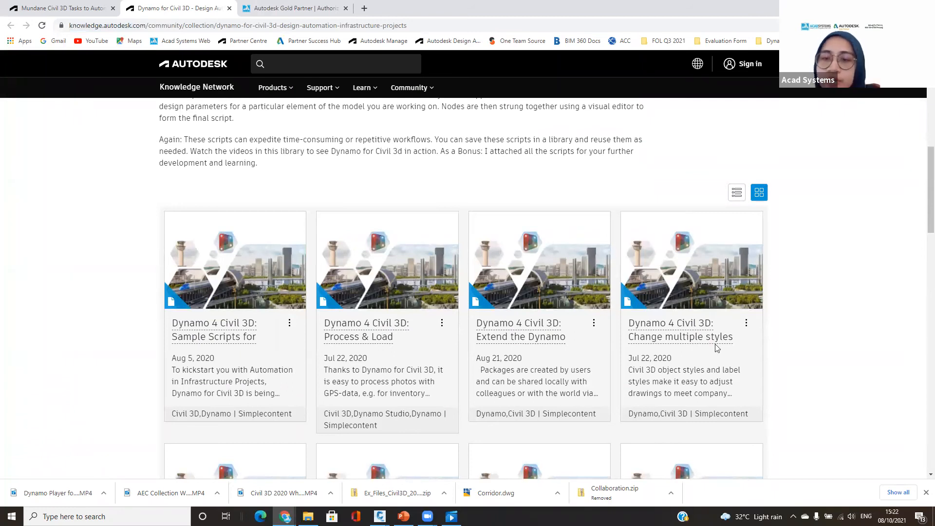
pyautogui.scroll(-3, 718, 354)
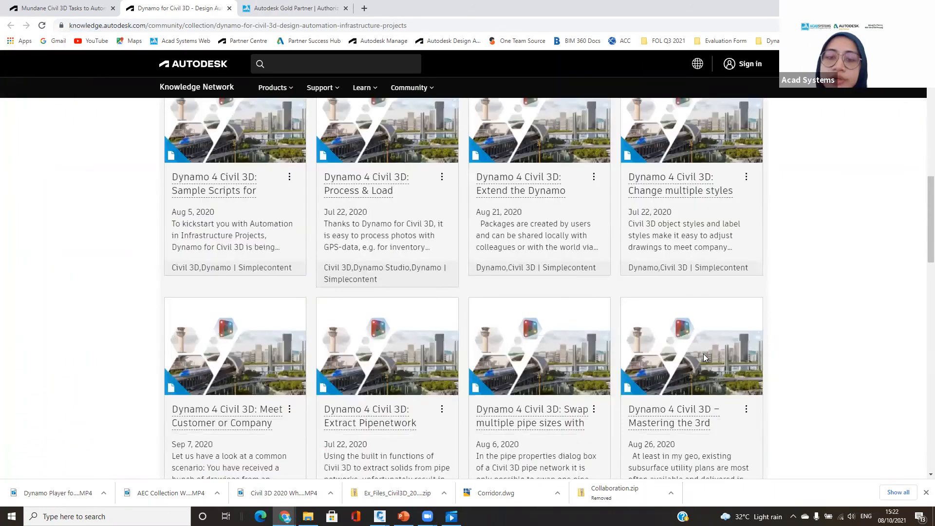
pyautogui.scroll(-1, 643, 370)
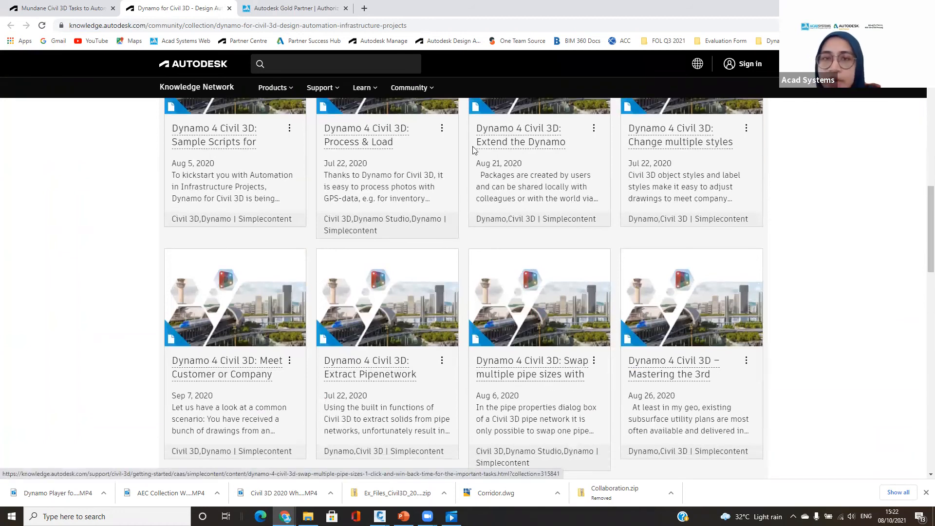
pyautogui.click(430, 24)
pyautogui.rightClick(430, 24)
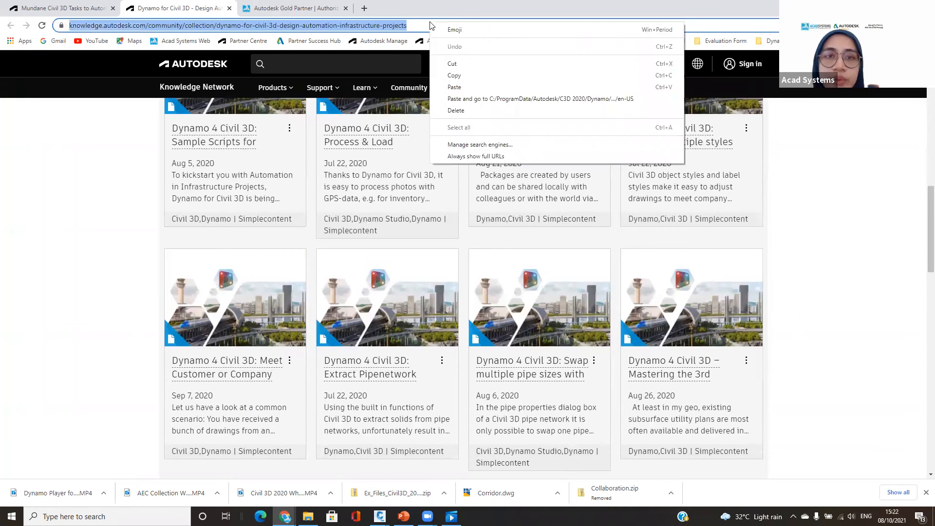
pyautogui.click(467, 75)
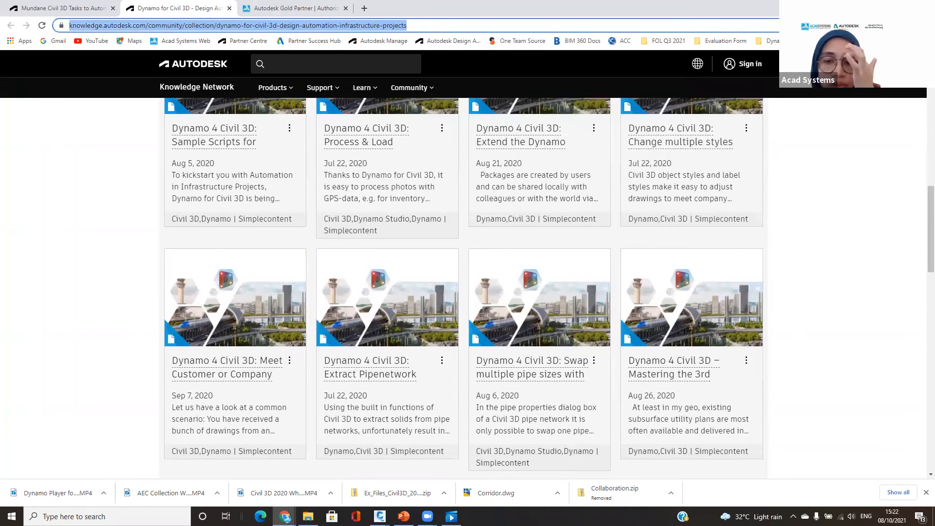
pyautogui.click(638, 510)
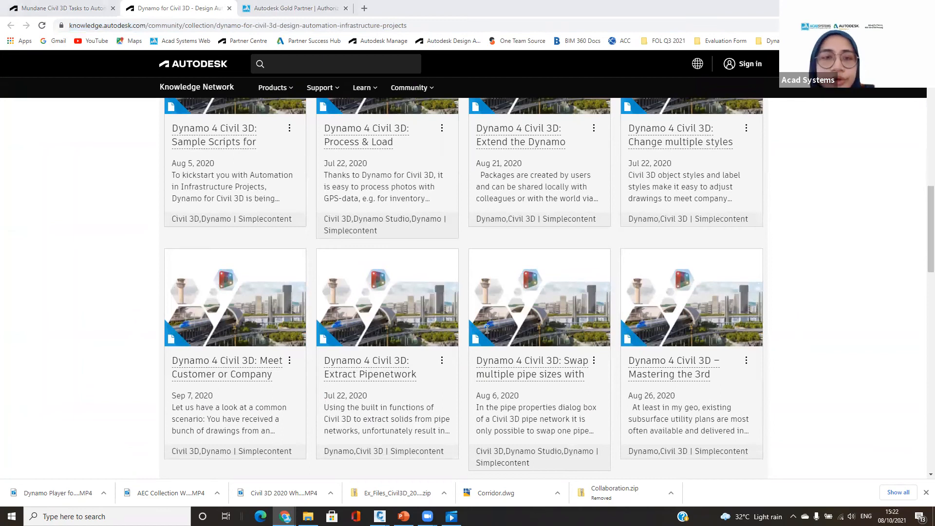
# Open the Mundane Civil 3D Tasks to Automate class page and copy its web address.
pyautogui.click(90, 5)
pyautogui.scroll(-2, 339, 194)
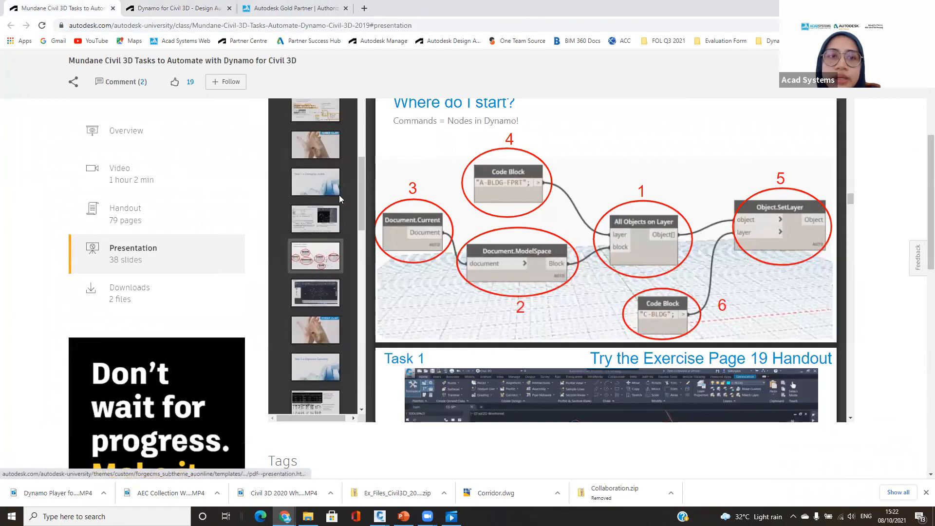
pyautogui.scroll(1, 339, 195)
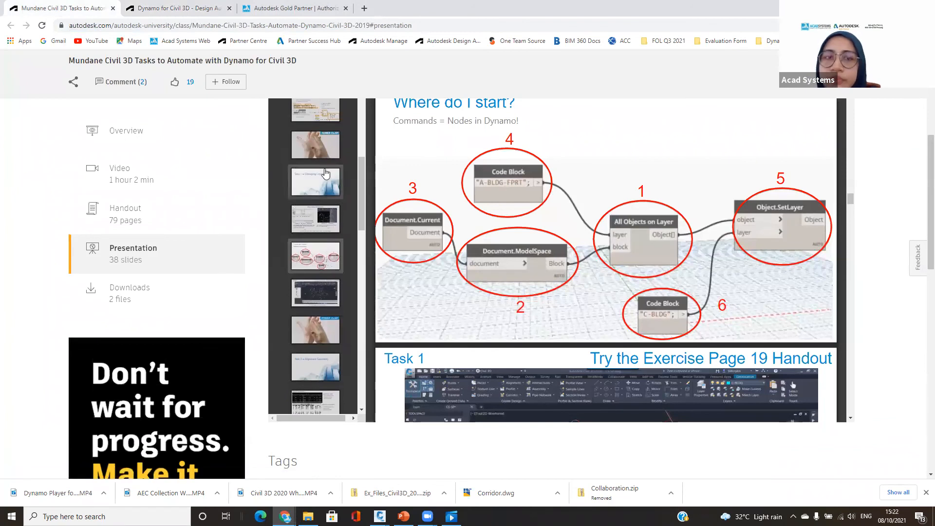
pyautogui.click(229, 22)
pyautogui.rightClick(229, 23)
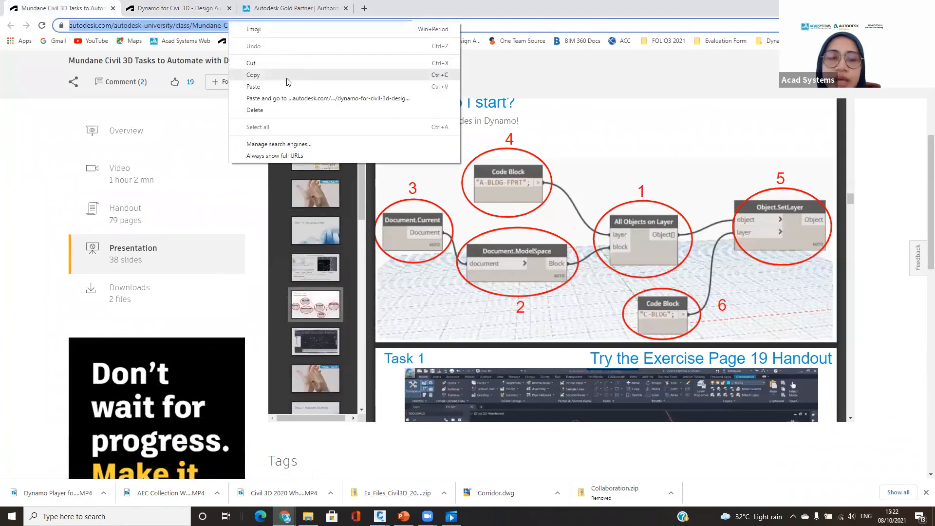
pyautogui.click(253, 75)
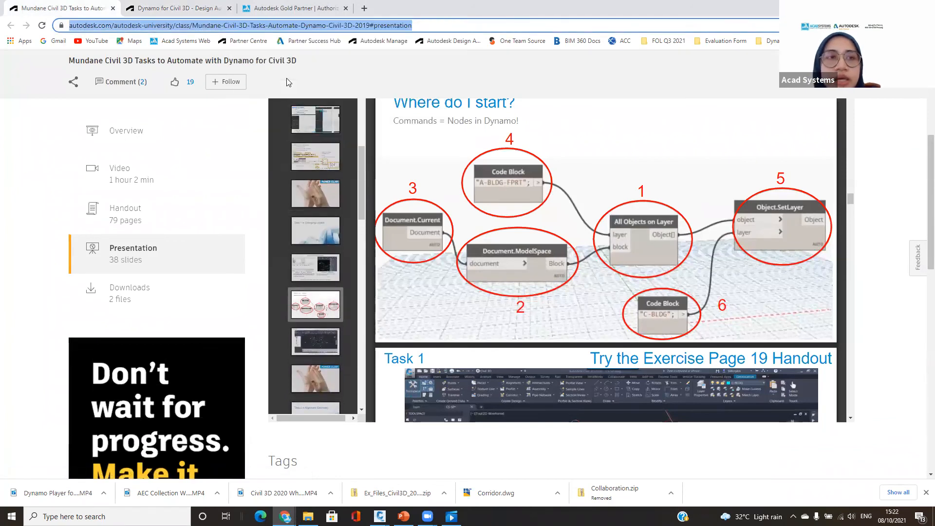
# Return to the Dynamo for Civil 3D design automation collection from the Mundane Civil 3D Tasks class page.
pyautogui.click(531, 467)
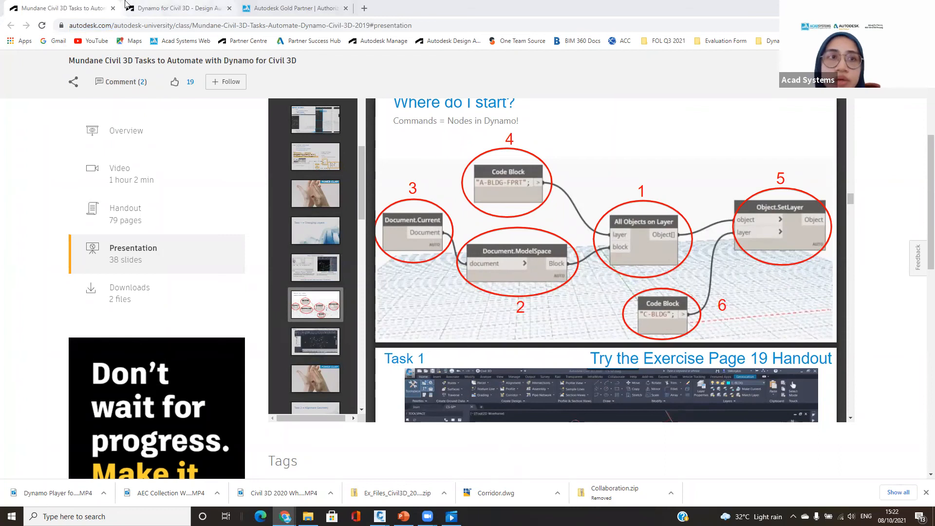
pyautogui.click(156, 8)
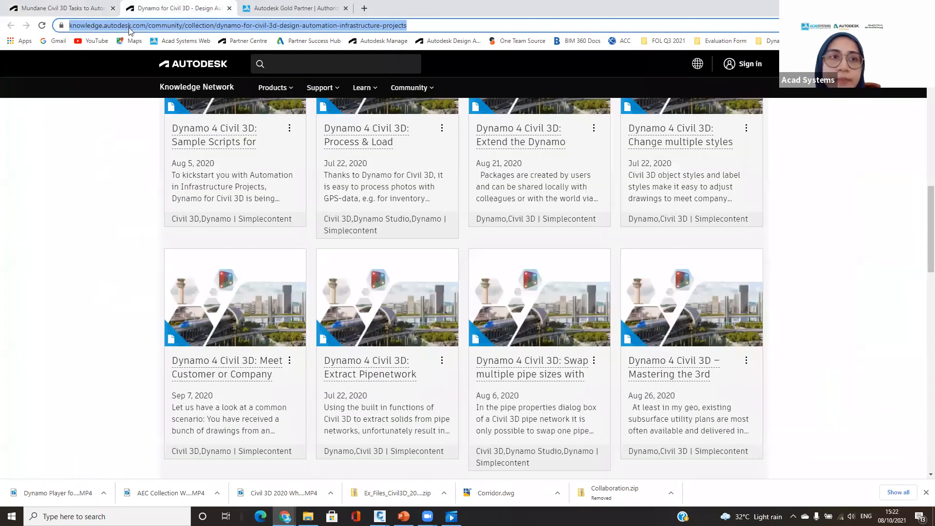
pyautogui.click(491, 351)
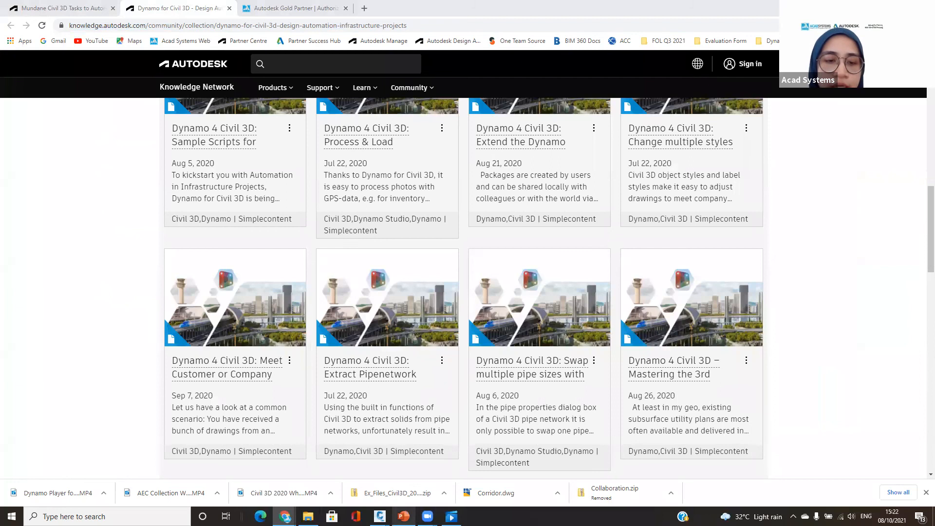
# Switch to Dynamo and open the online package search, accepting the Package Manager terms of service.
pyautogui.moveTo(380, 515)
pyautogui.click(470, 475)
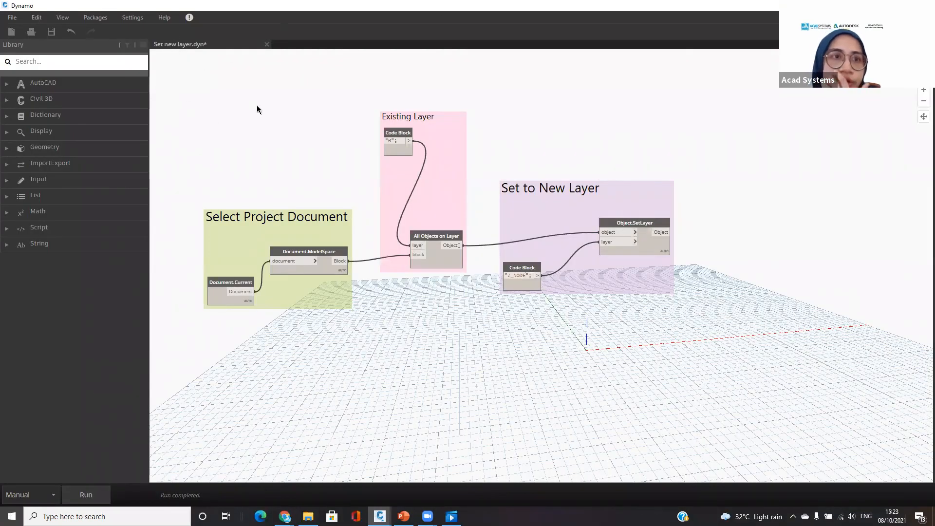
pyautogui.click(98, 20)
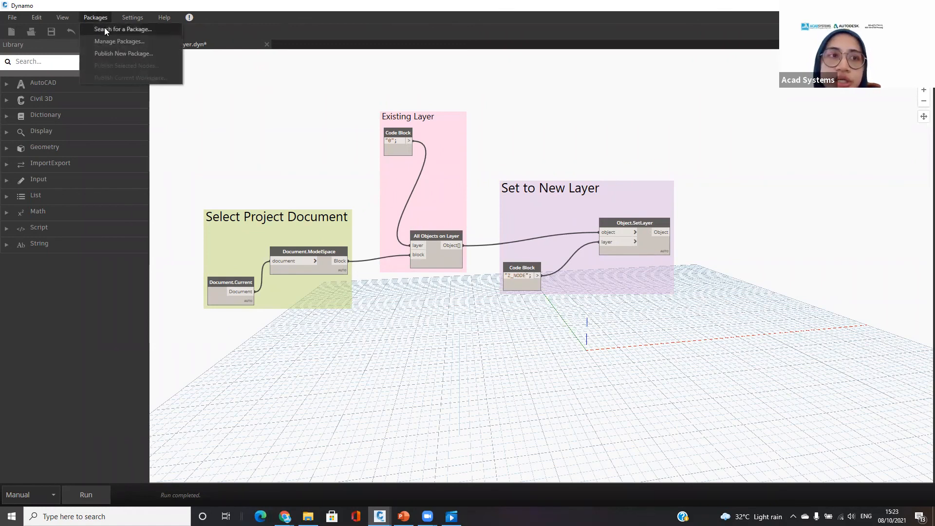
pyautogui.click(105, 29)
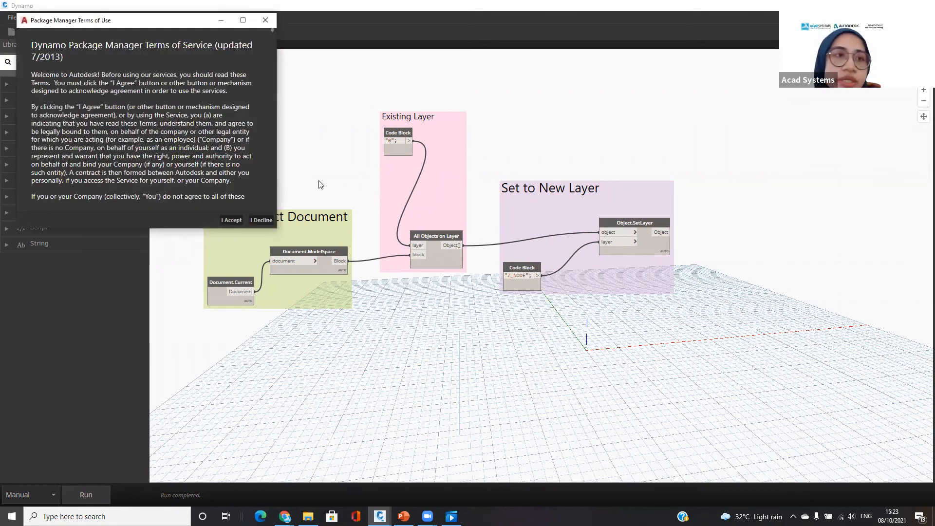
pyautogui.click(239, 220)
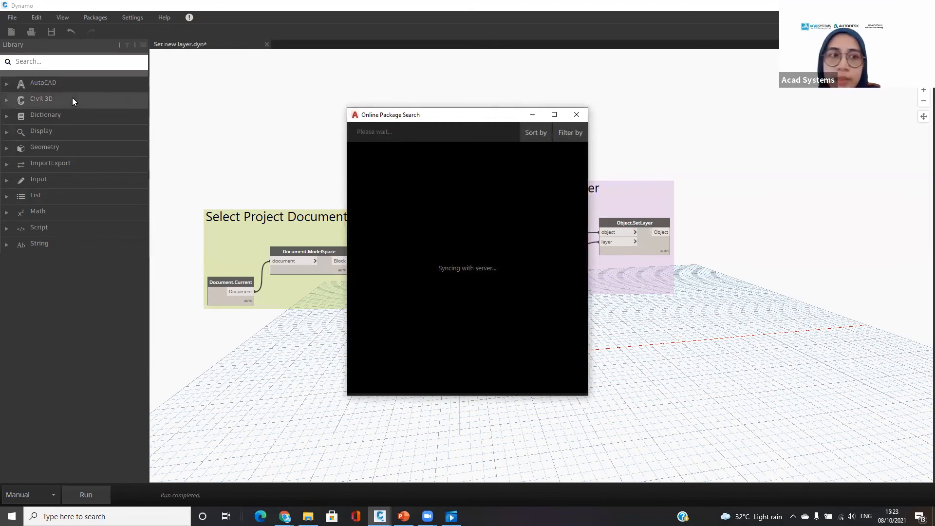
# Search the node library for "rotate" and close the online package search.
pyautogui.click(93, 62)
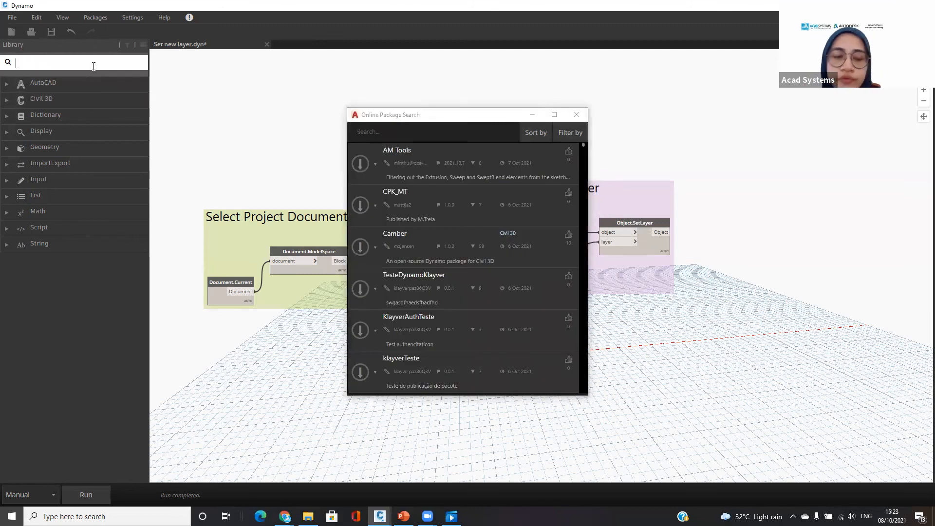
pyautogui.write('rotate')
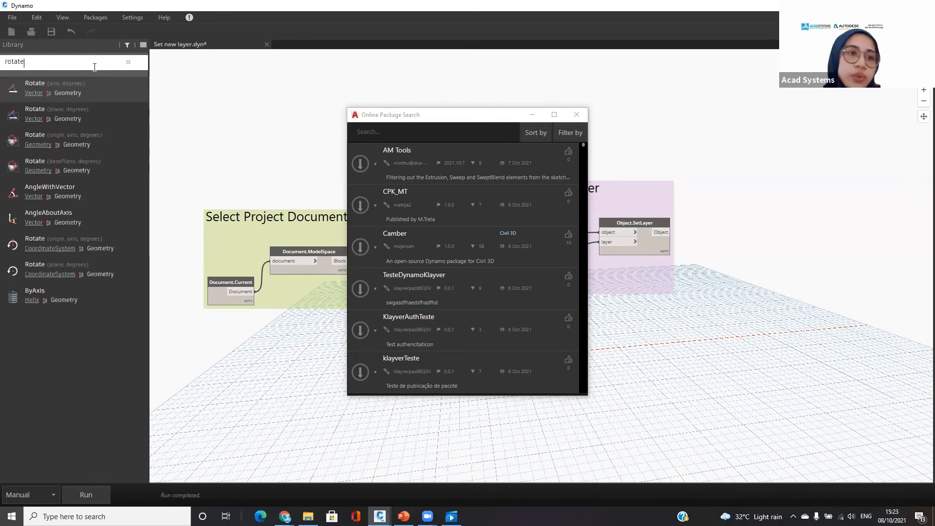
pyautogui.moveTo(90, 93)
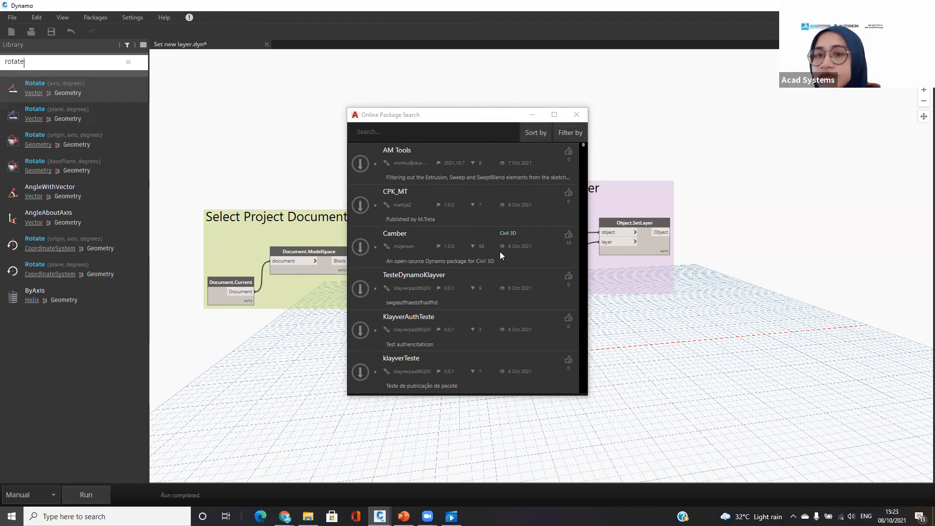
pyautogui.click(575, 116)
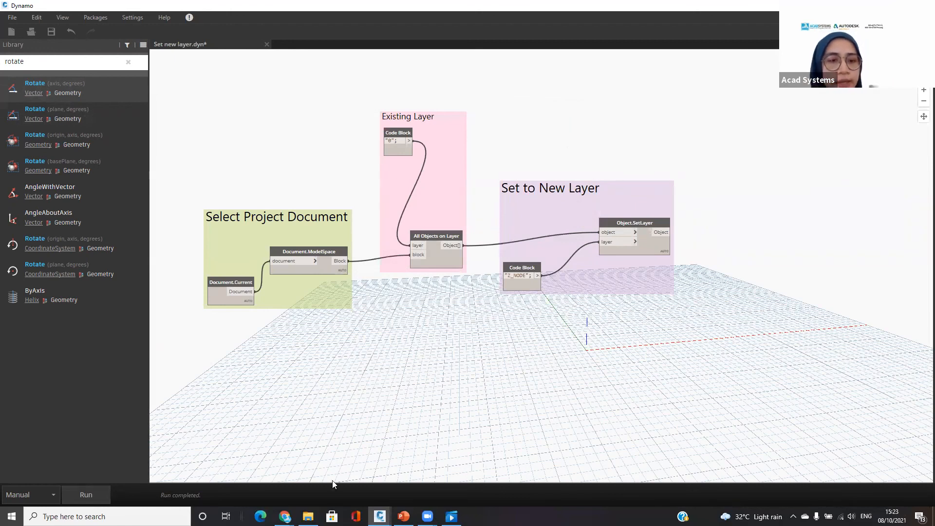
# Switch to Chrome and open the calendar of events from the Acad Systems home page.
pyautogui.moveTo(286, 517)
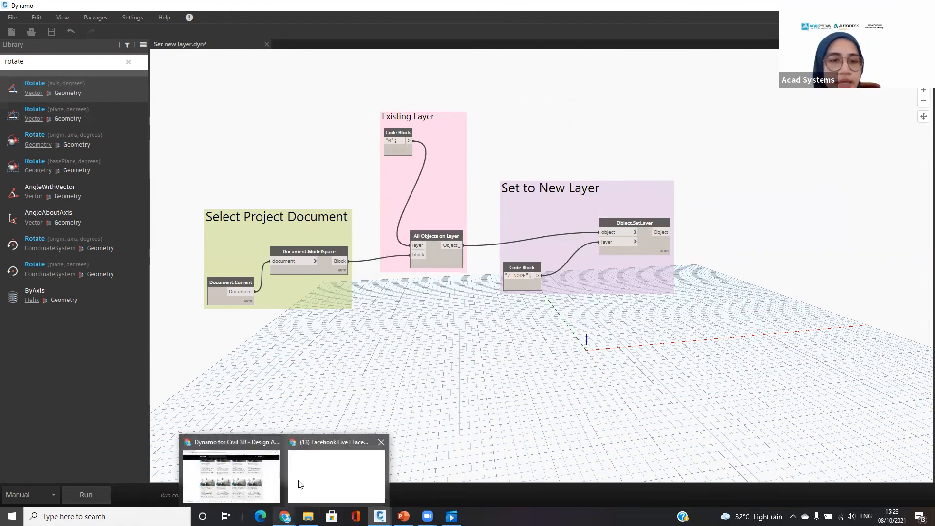
pyautogui.click(236, 483)
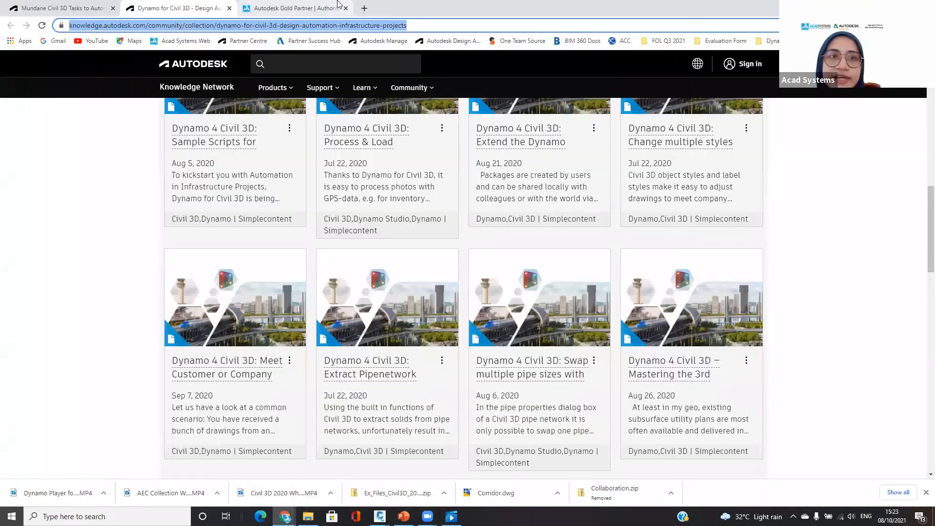
pyautogui.click(334, 6)
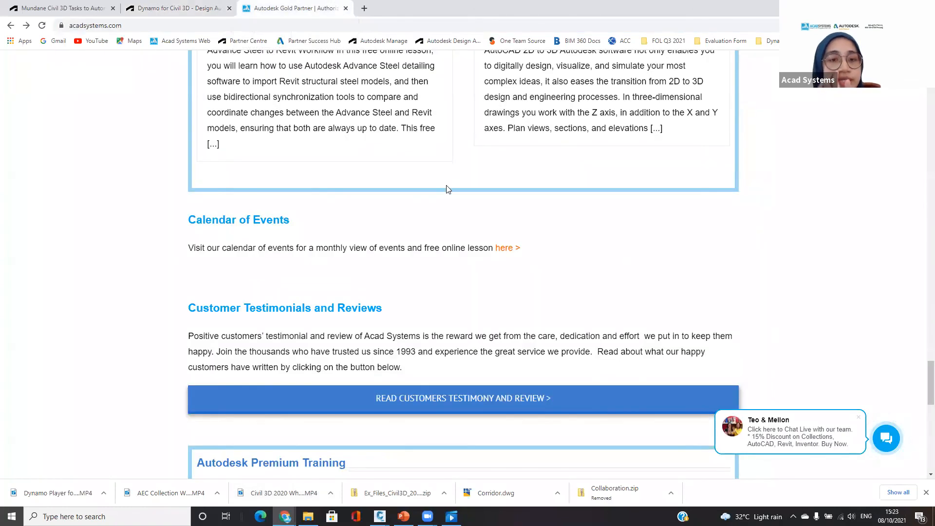
pyautogui.scroll(-6, 445, 189)
pyautogui.scroll(3, 508, 130)
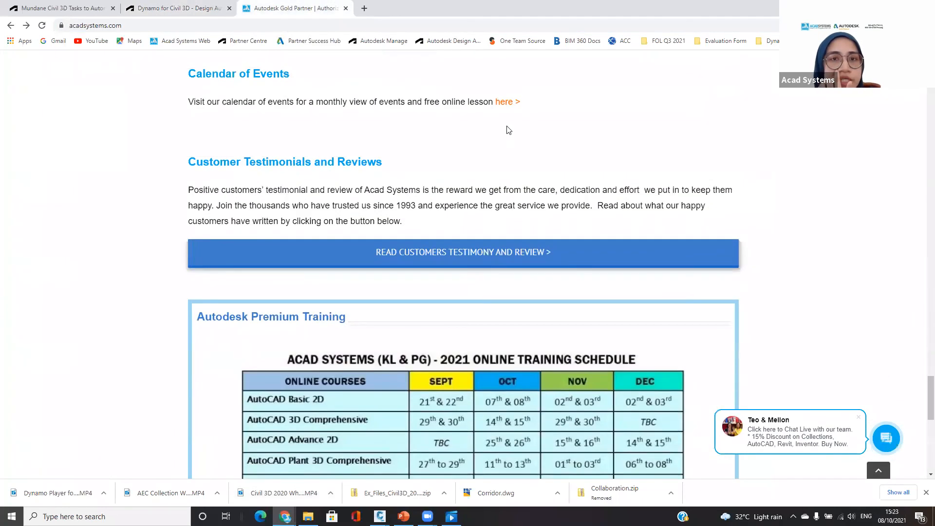
pyautogui.click(514, 101)
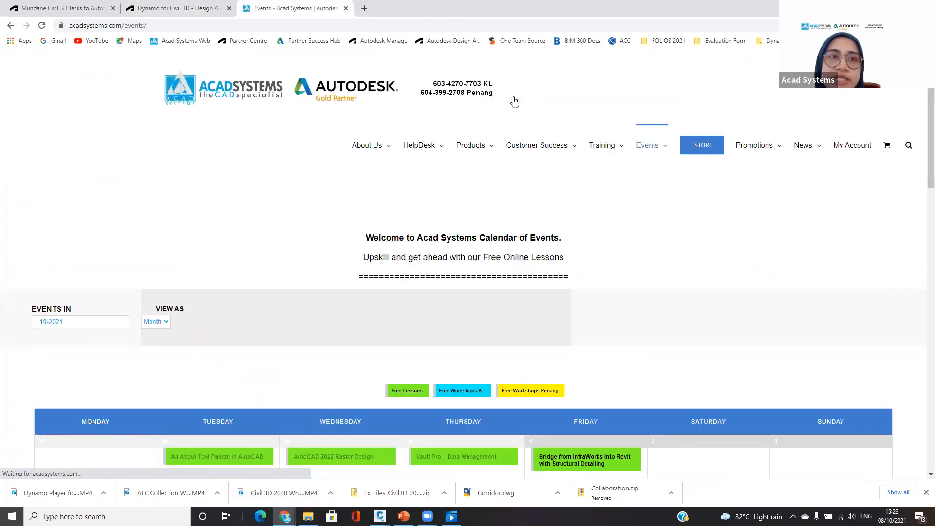
# Open the Acad Systems YouTube channel from the end of the events page and close the events page.
pyautogui.scroll(-20, 514, 101)
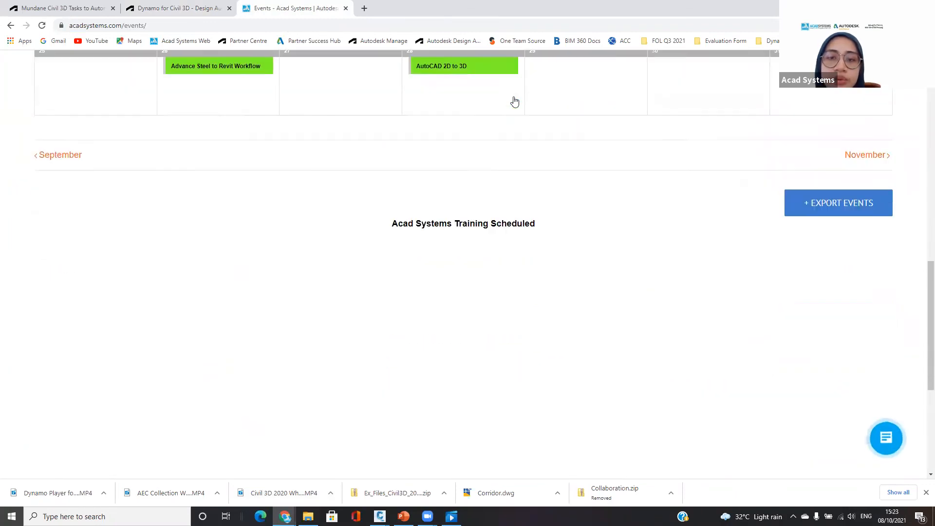
pyautogui.click(650, 355)
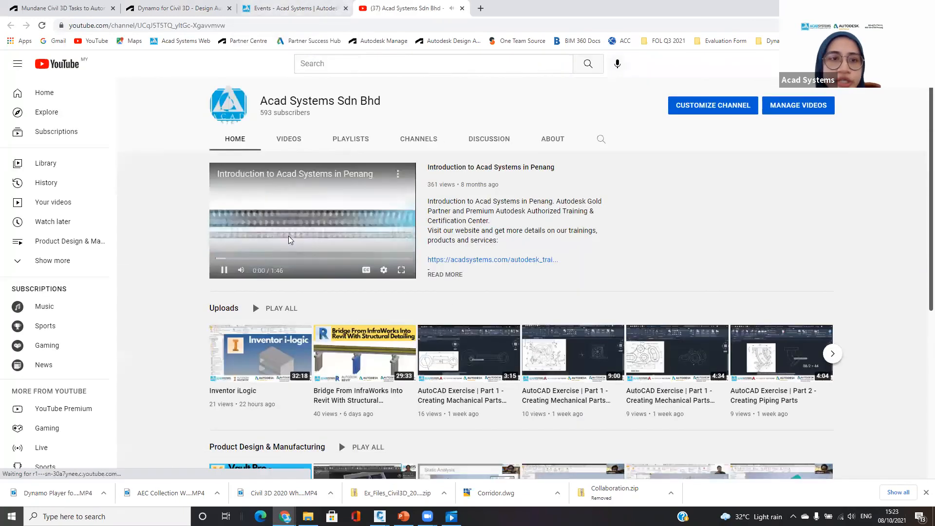
pyautogui.click(346, 9)
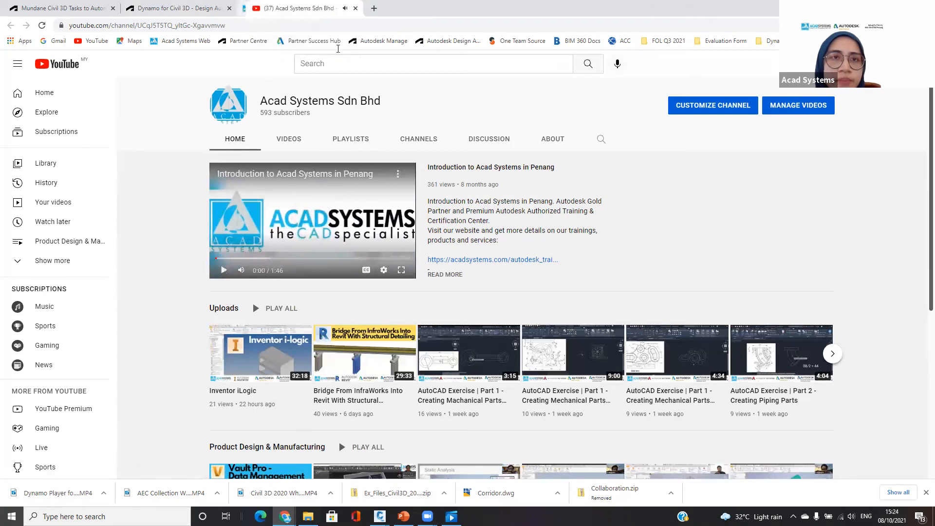
# Search within the Acad Systems YouTube channel for "revit dynamo".
pyautogui.click(601, 139)
pyautogui.write('revit dynamo')
pyautogui.press('Return')
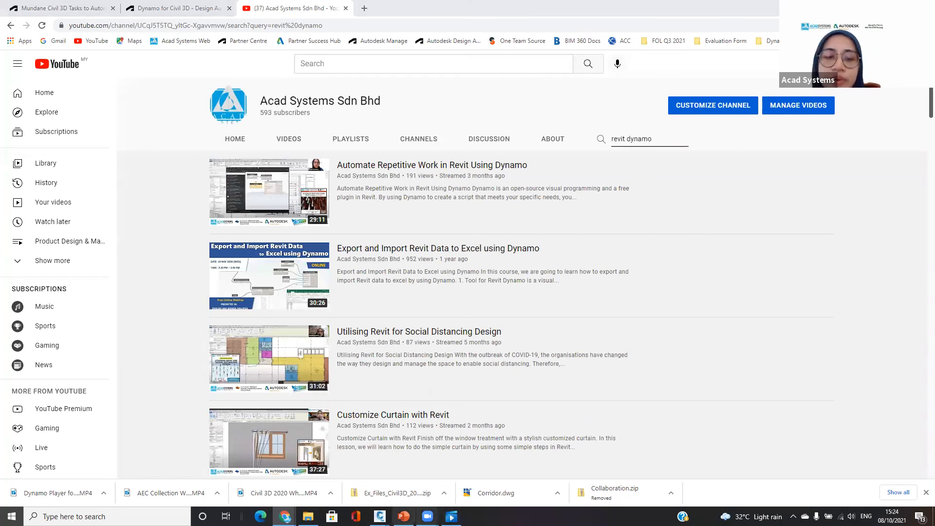
# Switch back to the Dynamo window and clear the node library search.
pyautogui.moveTo(380, 516)
pyautogui.click(435, 478)
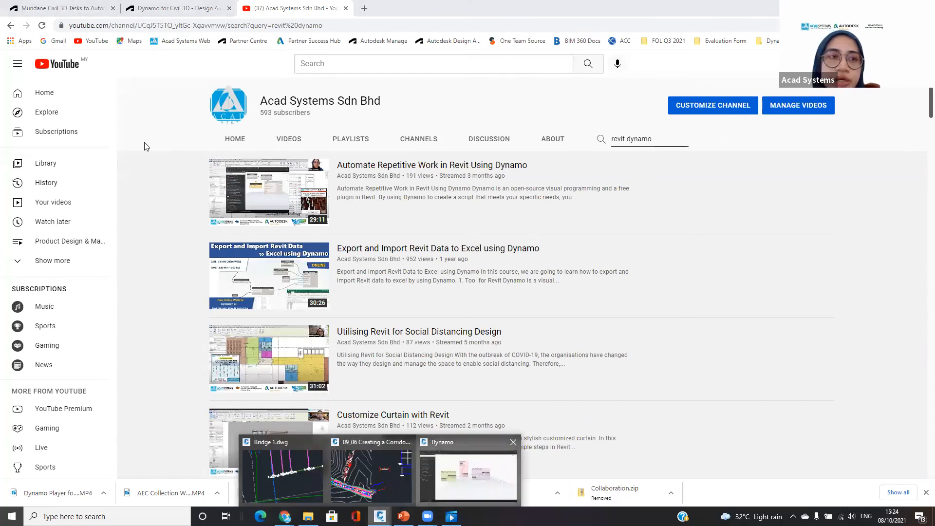
pyautogui.click(128, 62)
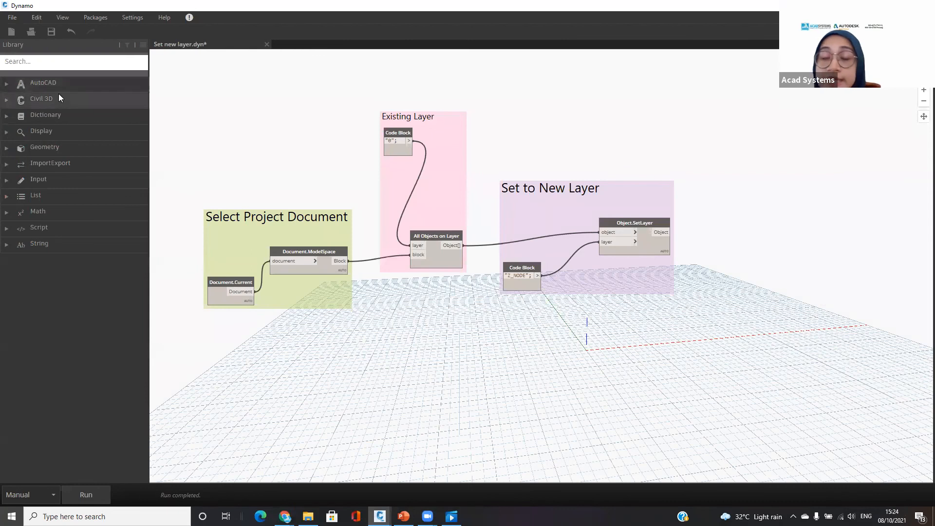